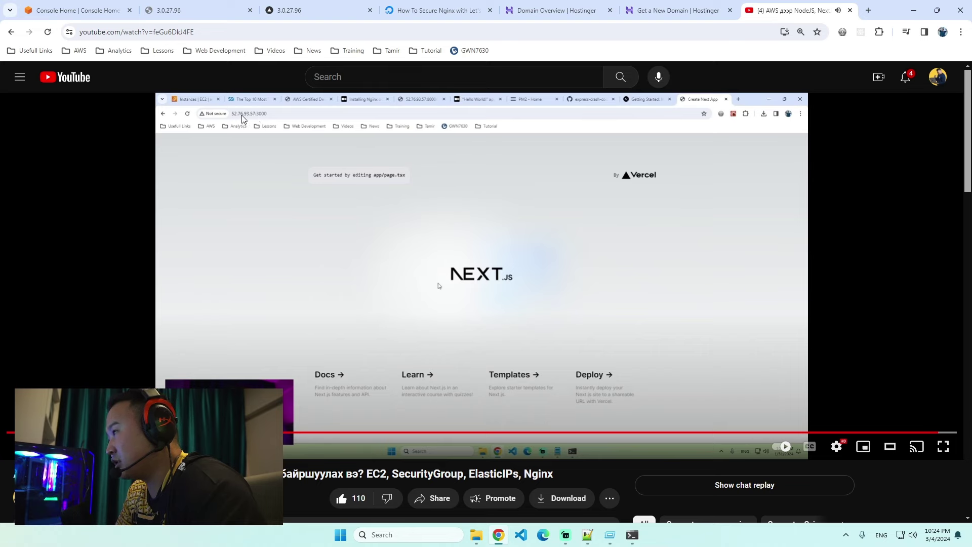
# Open the list of running EC2 instances in the AWS console and display the details of youtube-server.
pyautogui.click(76, 10)
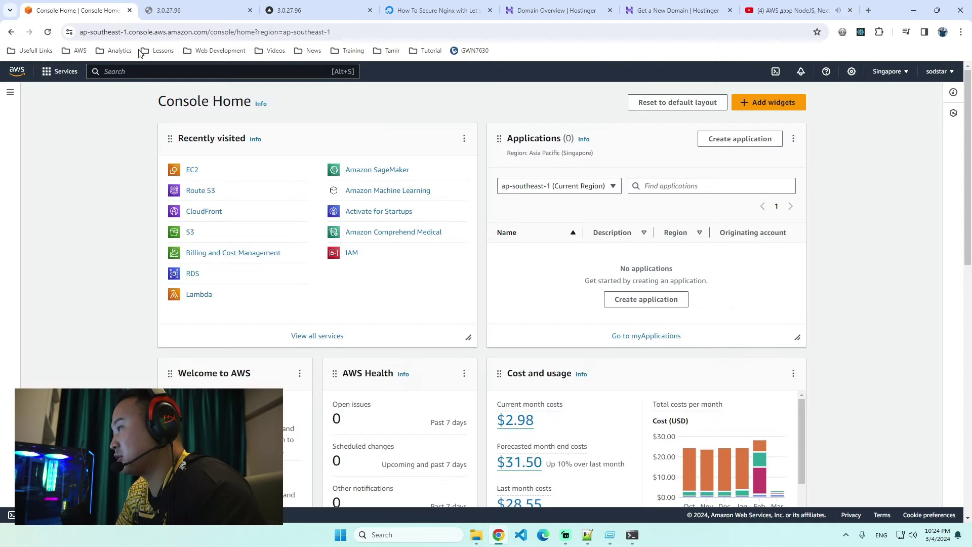
pyautogui.click(192, 170)
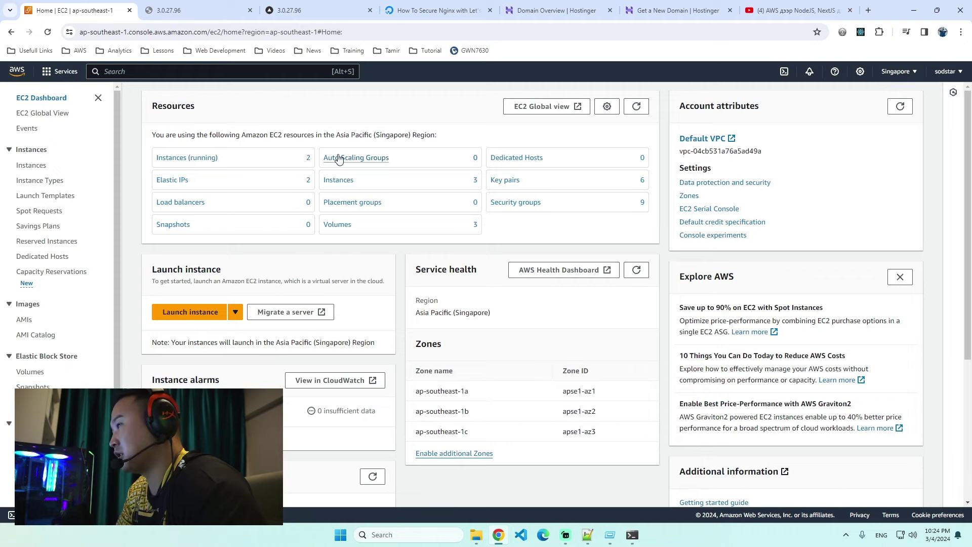
pyautogui.click(205, 157)
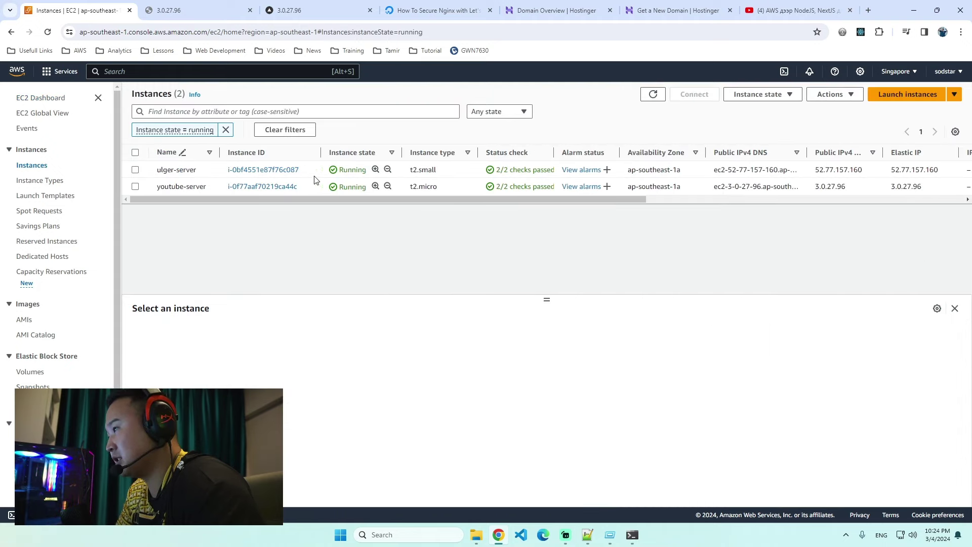
pyautogui.click(332, 188)
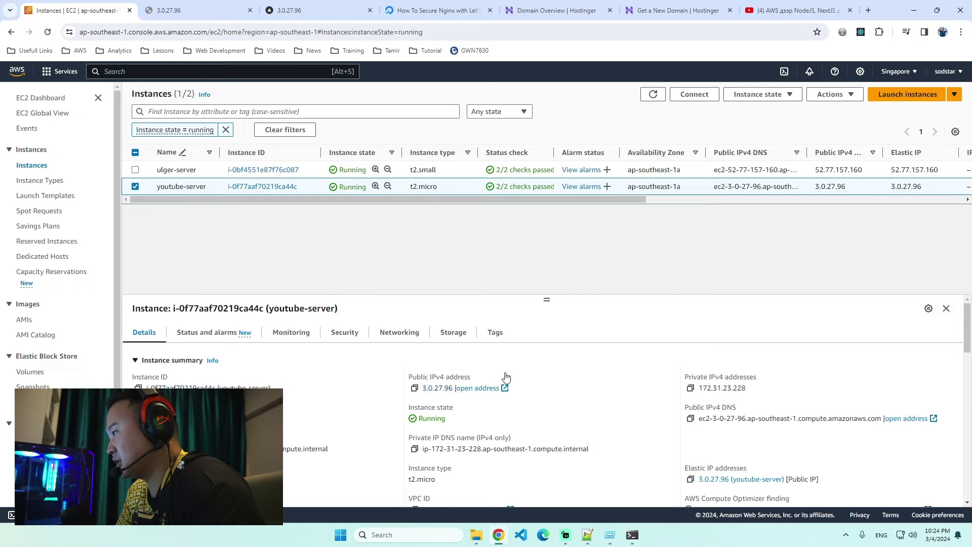
pyautogui.click(439, 387)
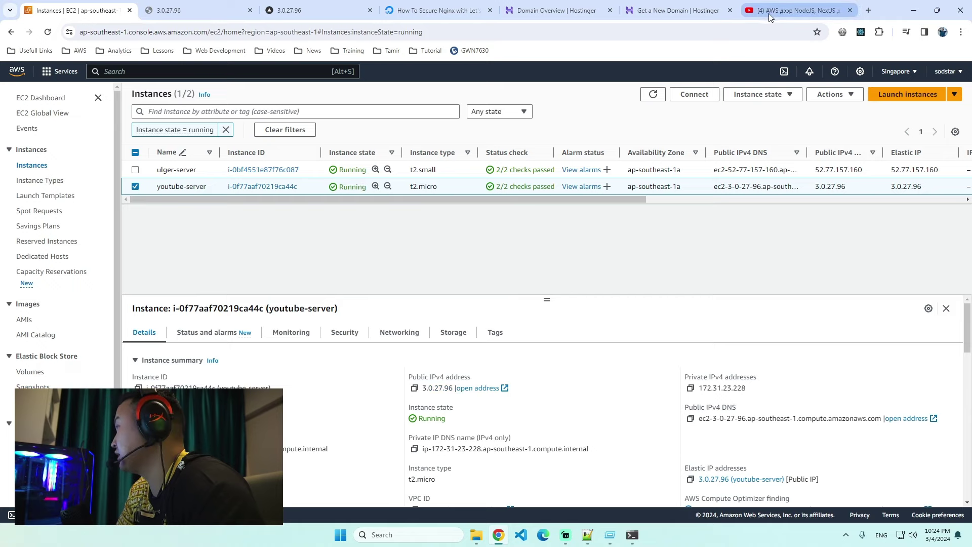
pyautogui.click(795, 10)
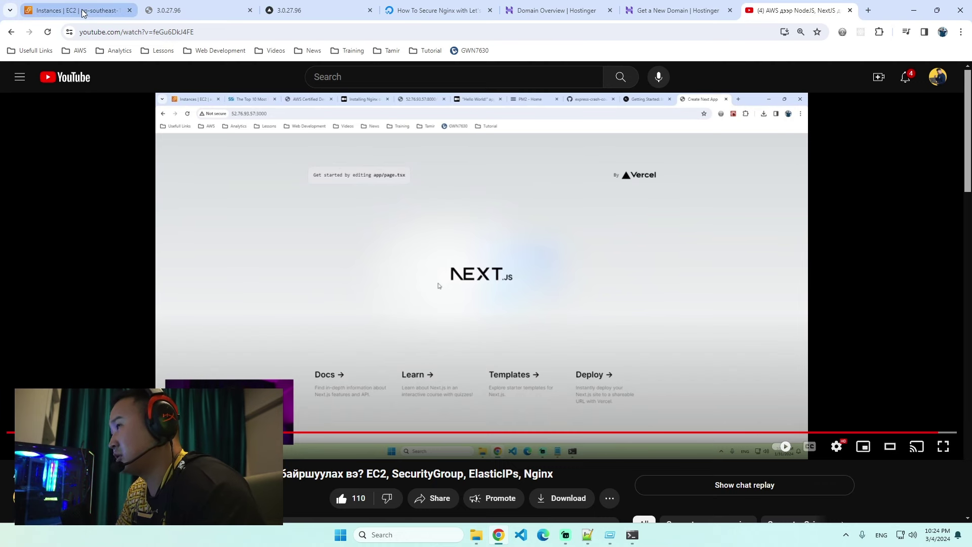
pyautogui.moveTo(84, 12)
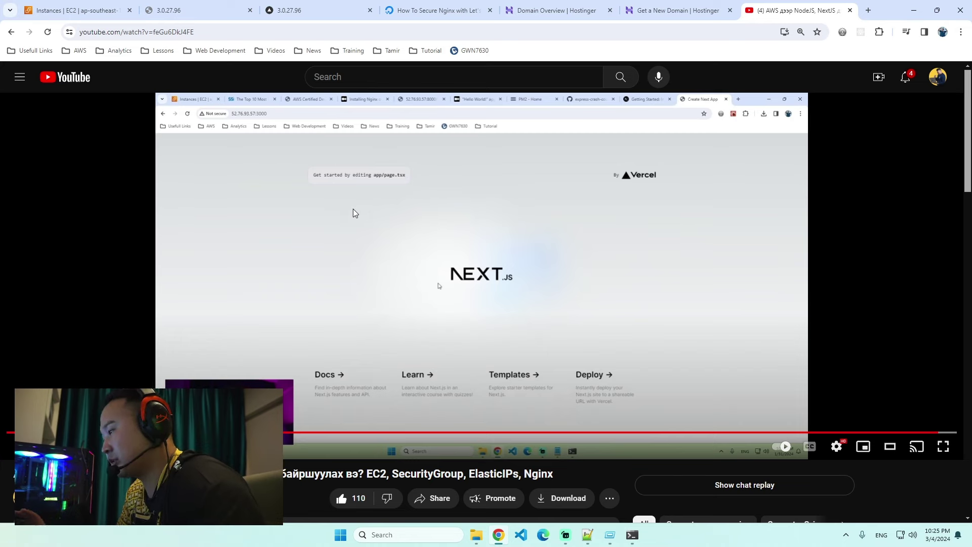
pyautogui.click(77, 10)
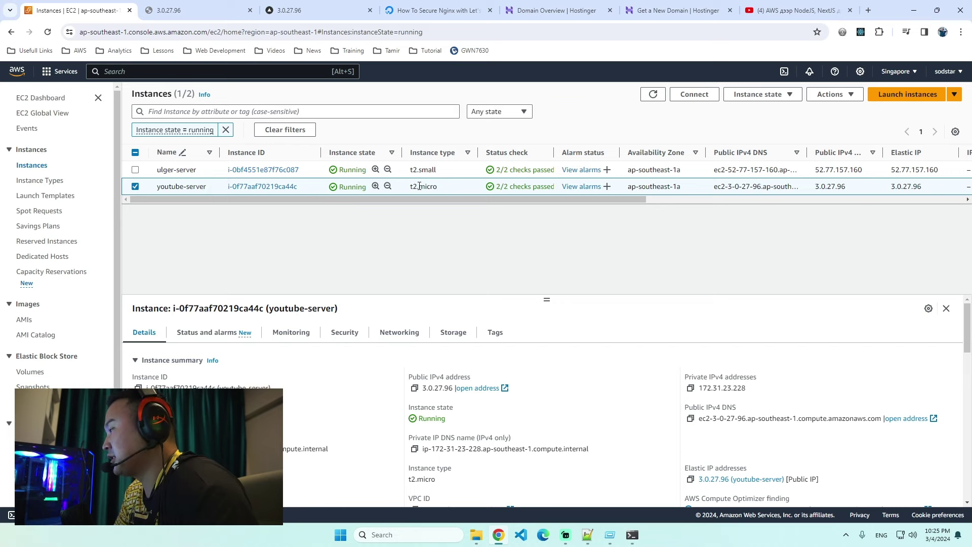
# Open the SSH client connection instructions for youtube-server and copy the example connection command.
pyautogui.tripleClick(439, 388)
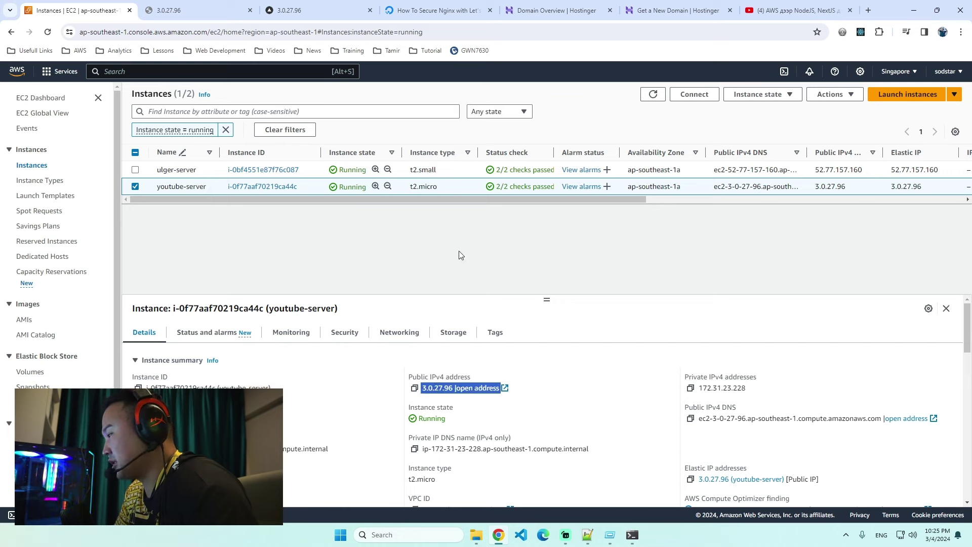
pyautogui.rightClick(439, 186)
pyautogui.click(473, 240)
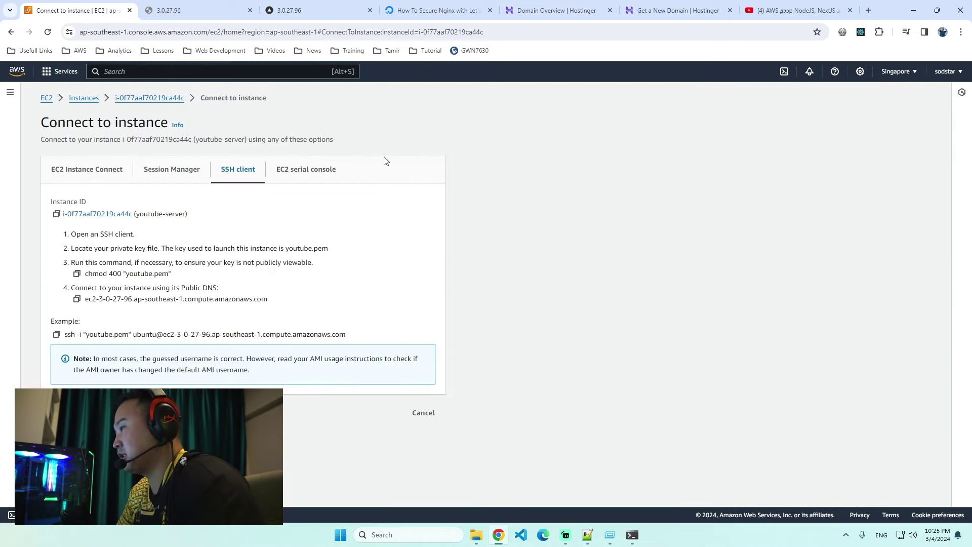
pyautogui.moveTo(377, 336); pyautogui.dragTo(74, 334)
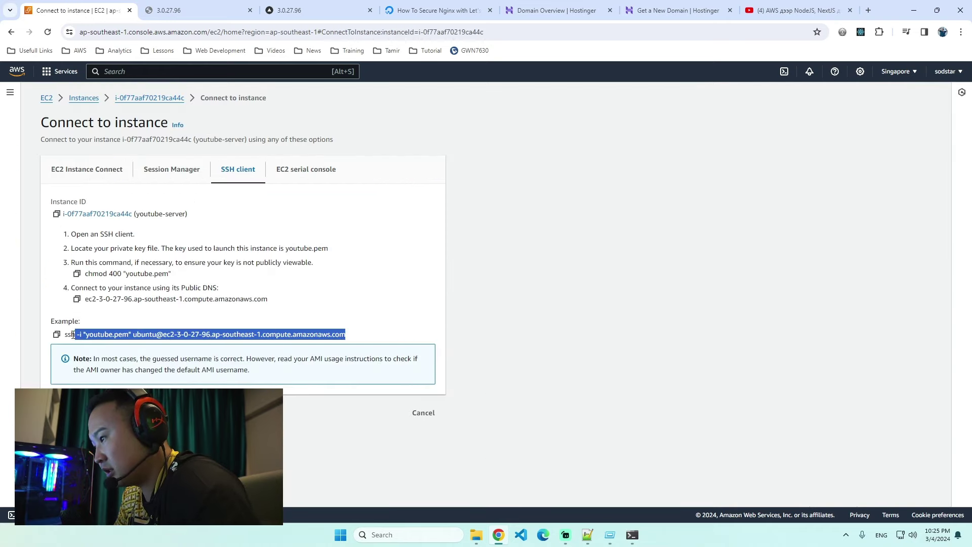
pyautogui.hotkey('ctrl', 'c')
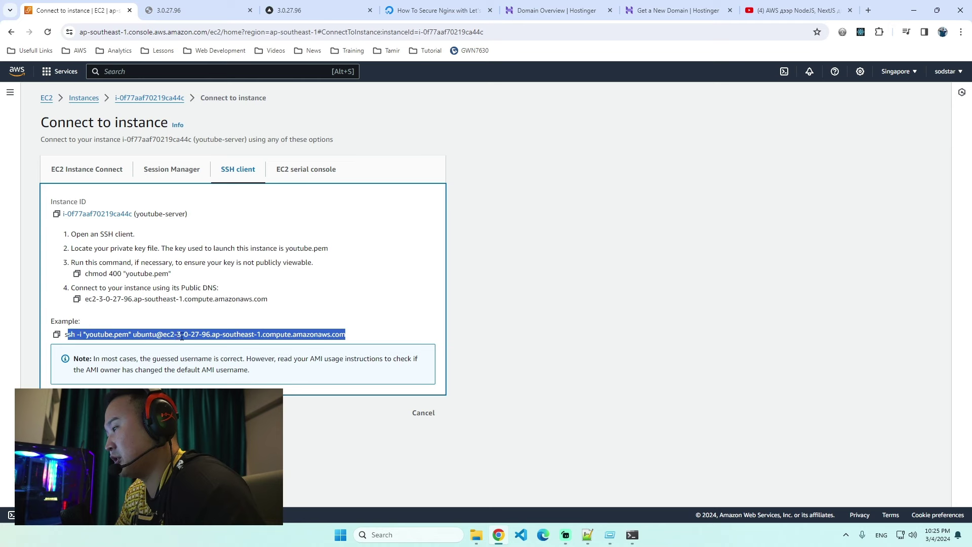
# Switch to Windows PowerShell and list the contents of the D:\ directory.
pyautogui.click(632, 537)
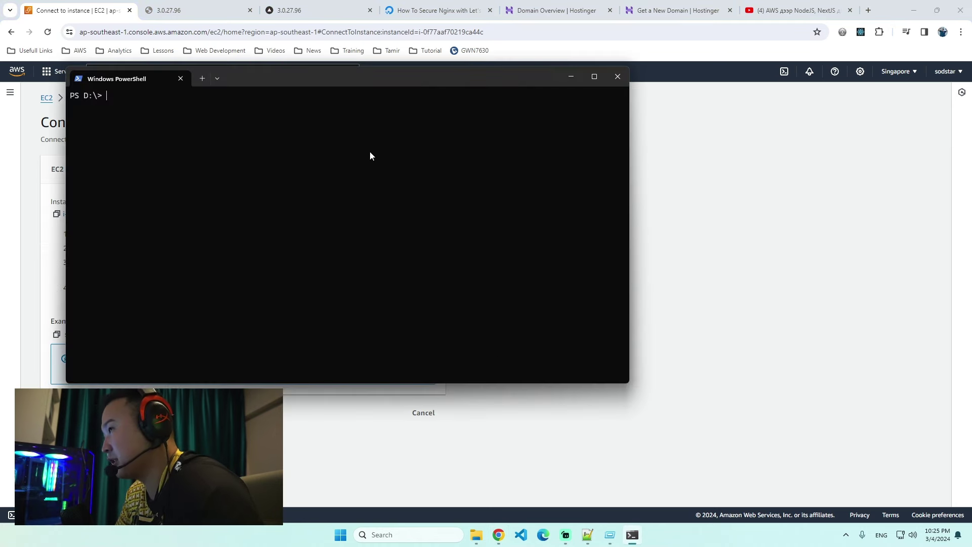
pyautogui.write('dir')
pyautogui.press('Return')
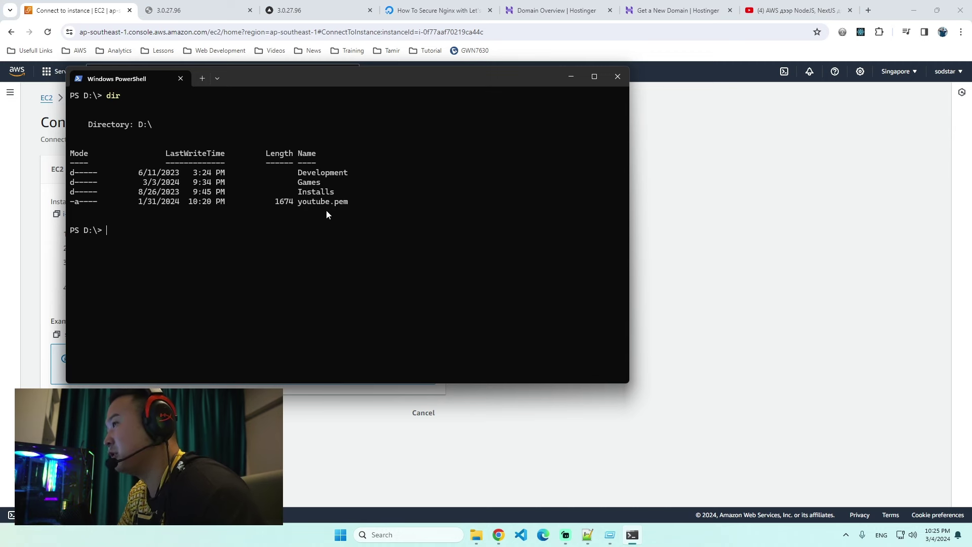
pyautogui.hotkey('ctrl', 'v')
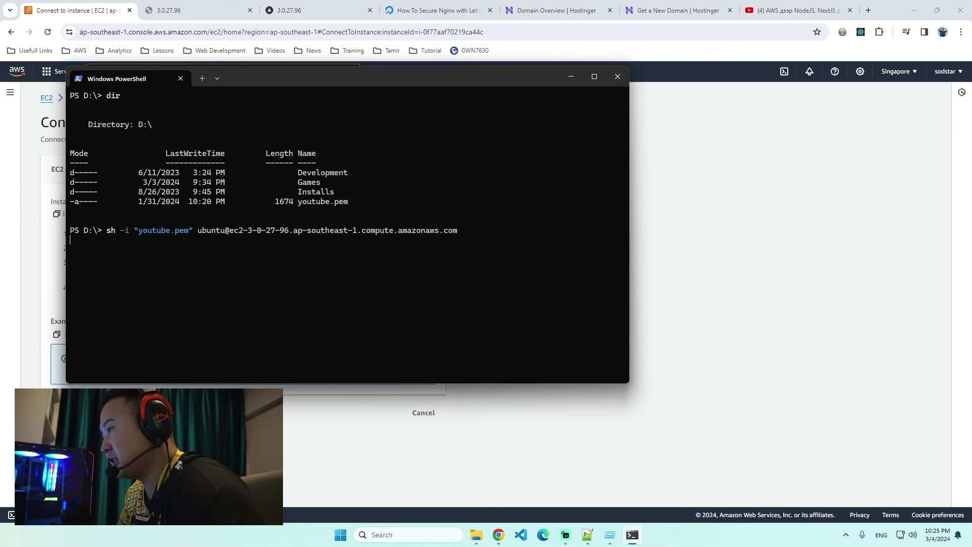
pyautogui.press('Return')
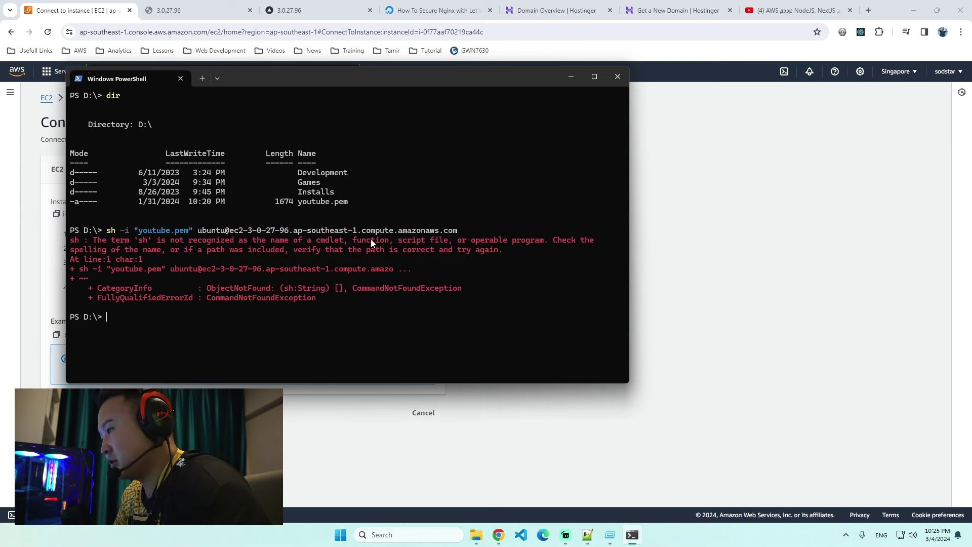
pyautogui.press('Up')
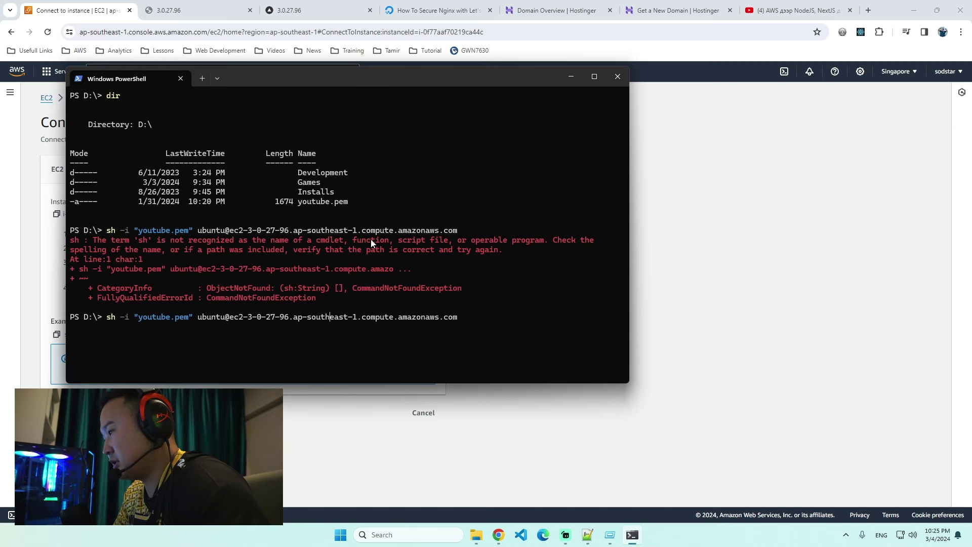
pyautogui.press('Left')
pyautogui.press('Left')
pyautogui.press('Left')
pyautogui.press('Left')
pyautogui.press('Left')
pyautogui.press('Left')
pyautogui.press('Left')
pyautogui.press('Left')
pyautogui.press('Left')
pyautogui.press('Left')
pyautogui.press('Left')
pyautogui.press('Left')
pyautogui.press('Left')
pyautogui.press('Left')
pyautogui.press('Left')
pyautogui.press('Left')
pyautogui.press('Home')
pyautogui.write('s')
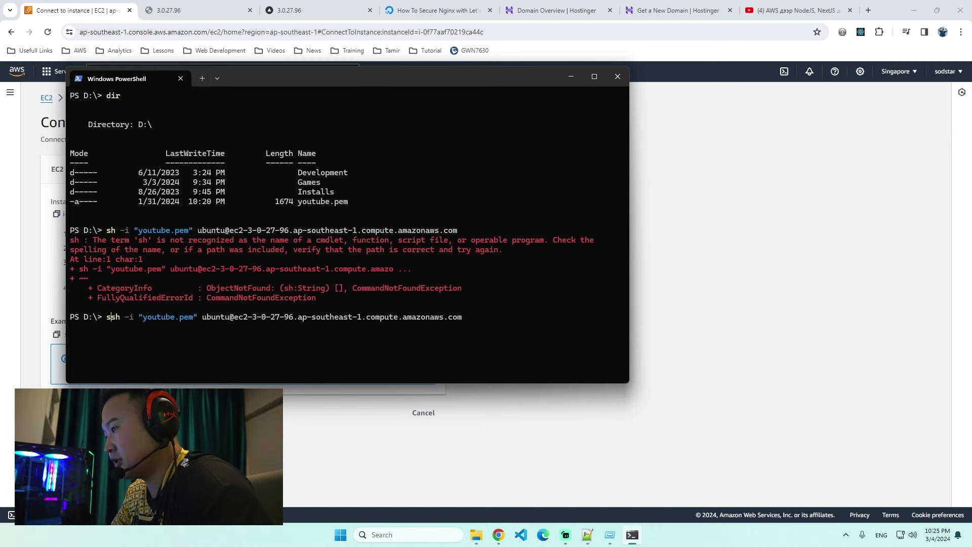
pyautogui.press('Return')
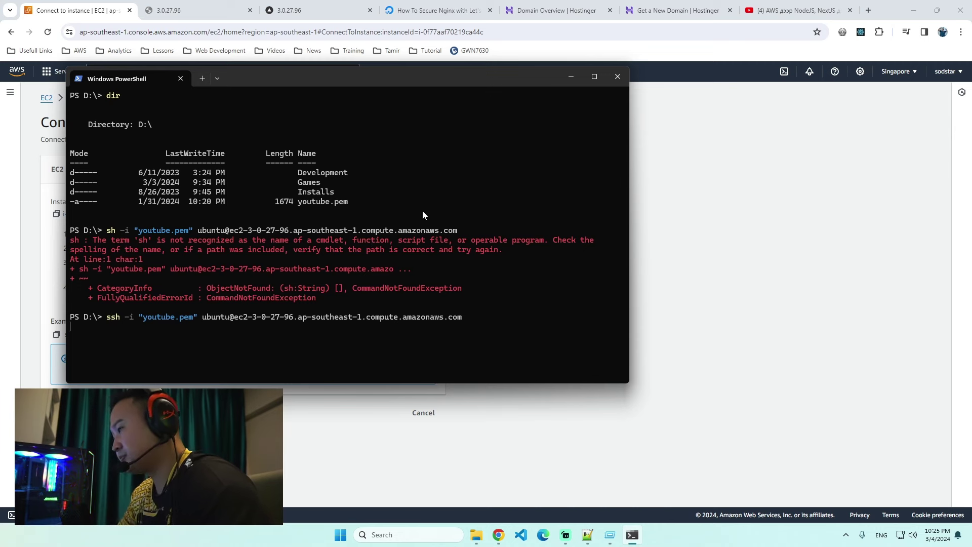
# List the contents of the server's home directory with ls.
pyautogui.write('ls')
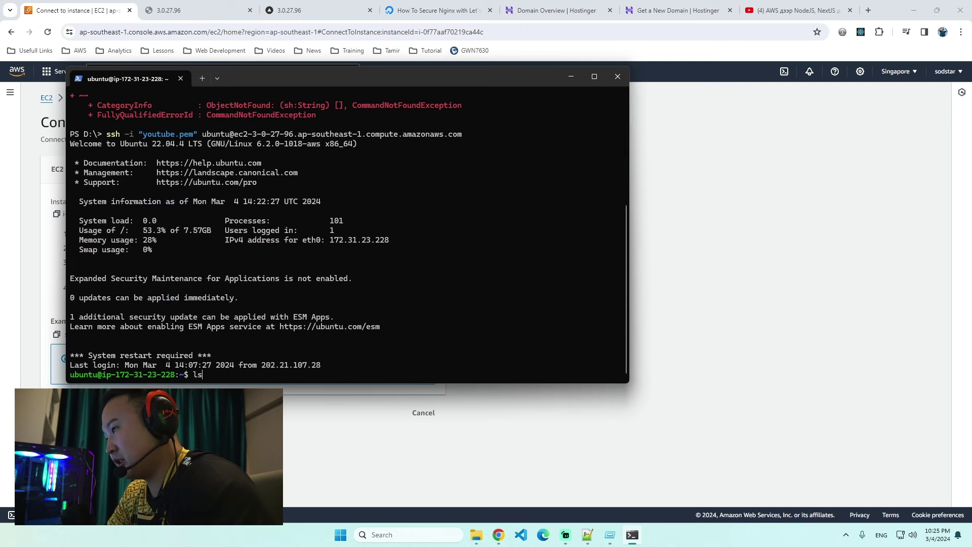
pyautogui.press('Return')
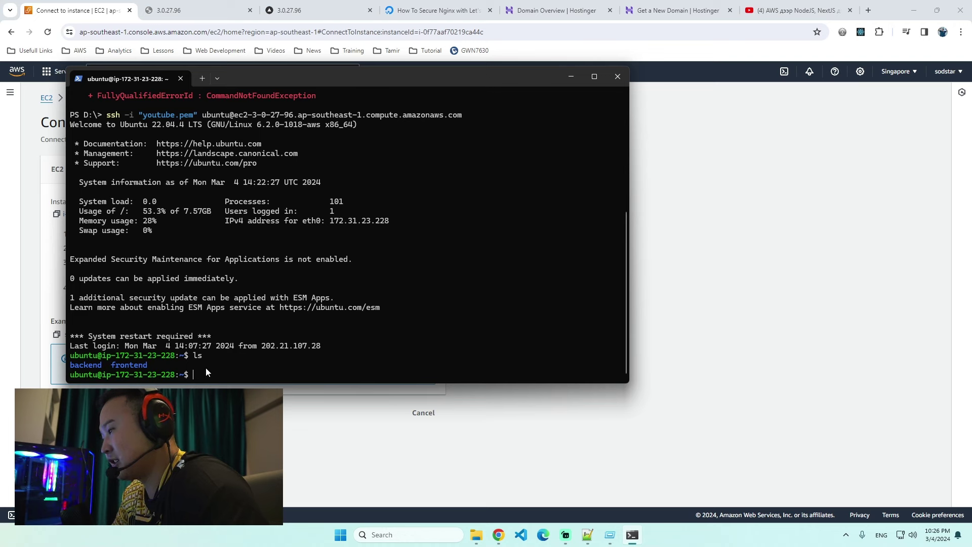
pyautogui.write('ls')
pyautogui.press('Return')
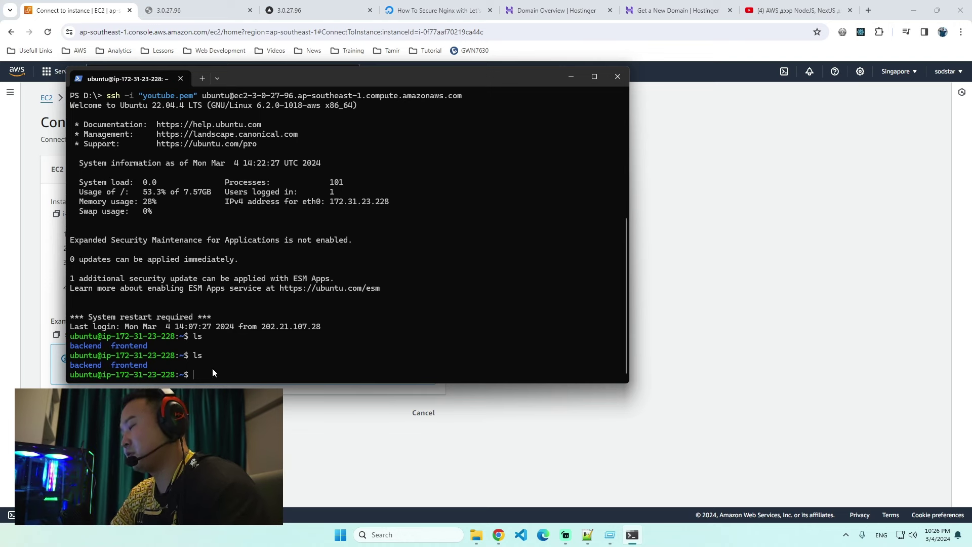
# Change into the backend directory and list its files.
pyautogui.write('cd ')
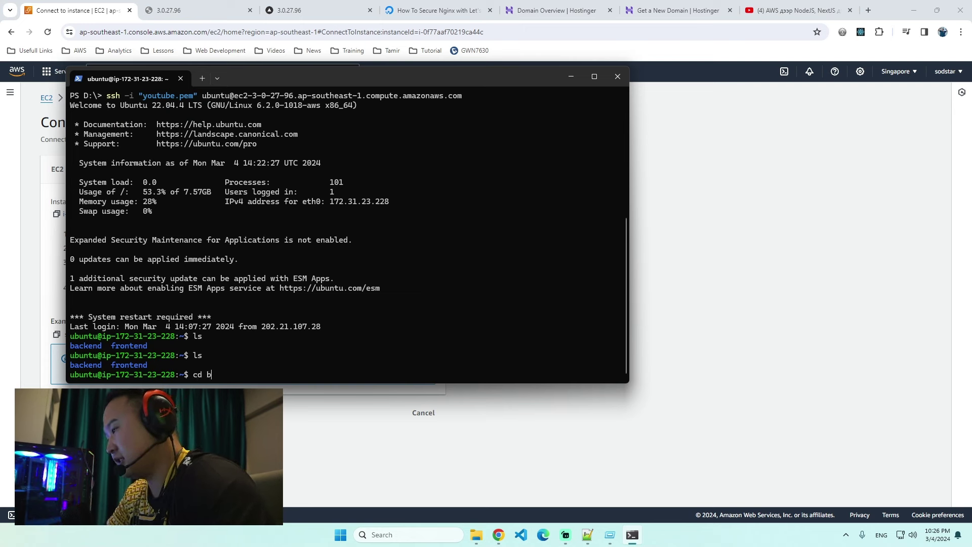
pyautogui.write('backend/')
pyautogui.press('Return')
pyautogui.write('ls')
pyautogui.press('Return')
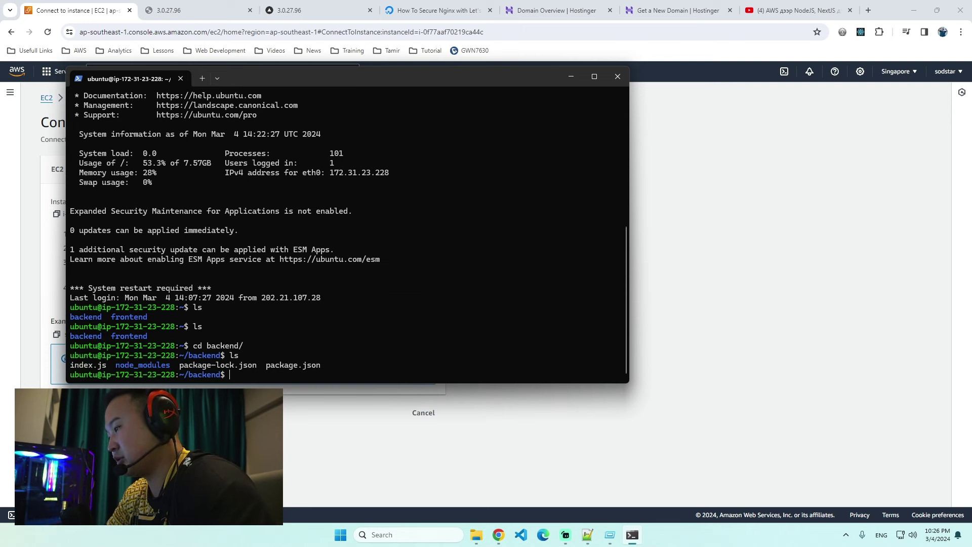
pyautogui.write('mnopde')
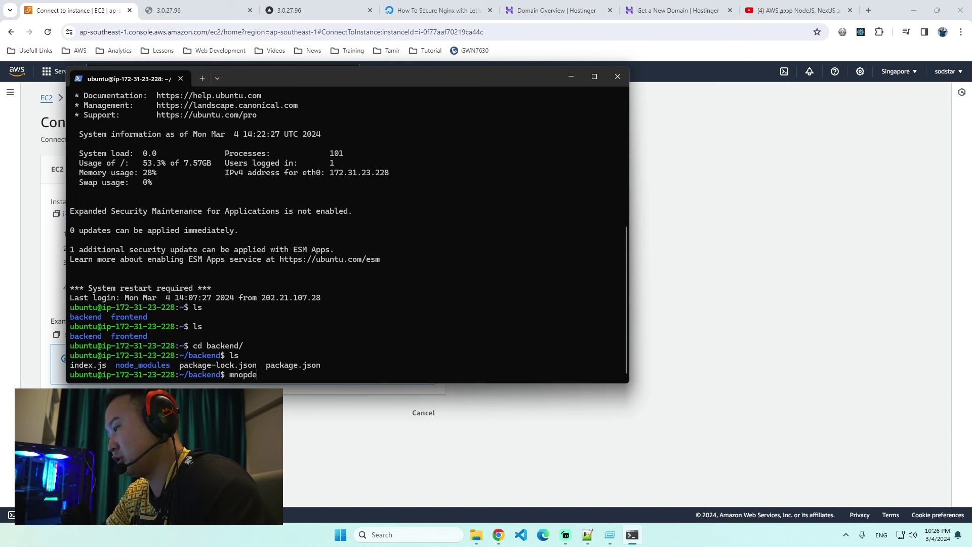
pyautogui.press('BackSpace')
pyautogui.press('BackSpace')
pyautogui.press('BackSpace')
pyautogui.write('mpde')
pyautogui.press('Left')
pyautogui.press('Left')
pyautogui.press('Left')
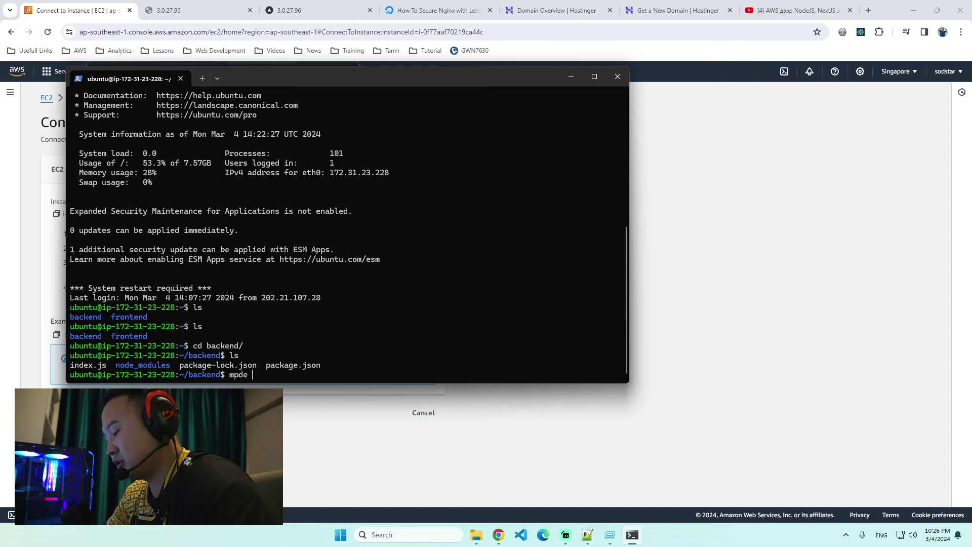
pyautogui.press('BackSpace')
pyautogui.press('BackSpace')
pyautogui.press('BackSpace')
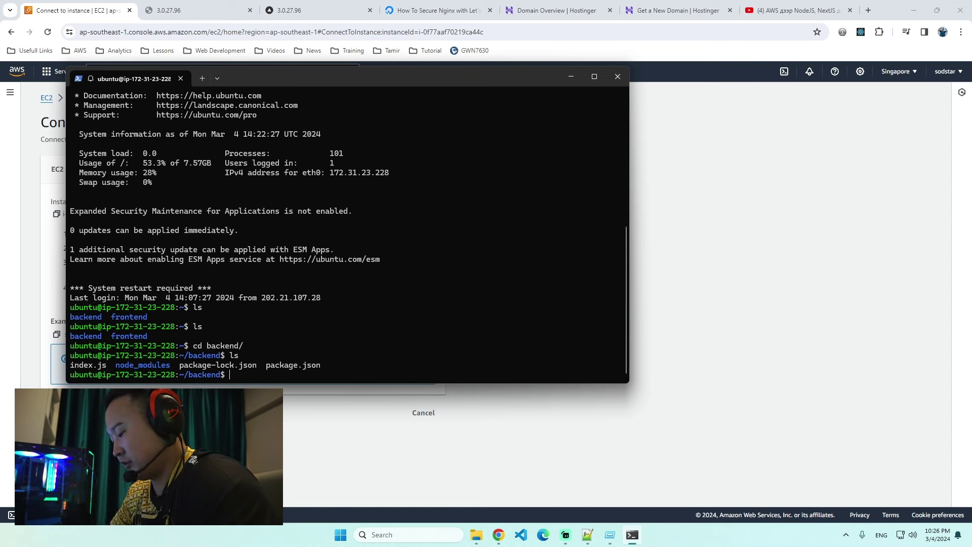
# Start the backend app by running node index.js.
pyautogui.write('no')
pyautogui.press('End')
pyautogui.write('index.js')
pyautogui.press('Return')
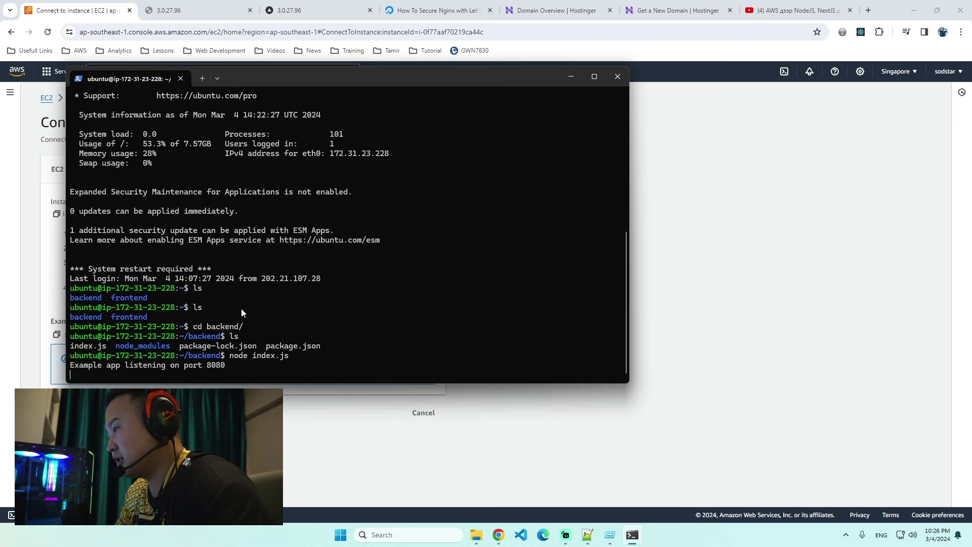
# Switch to the browser, load 3.0.27.96:8080 and examine the backend's response.
pyautogui.click(197, 11)
pyautogui.click(189, 32)
pyautogui.press('End')
pyautogui.write(':8080')
pyautogui.press('Return')
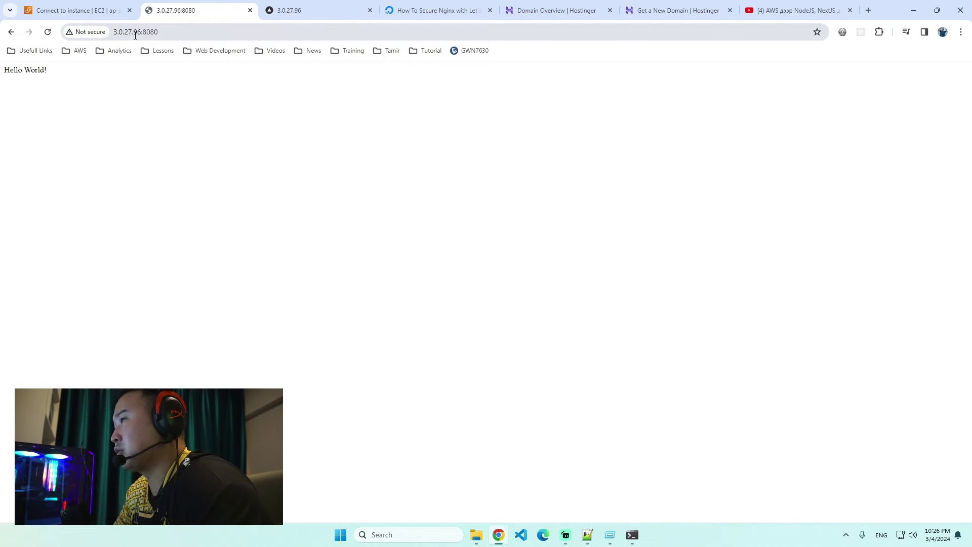
pyautogui.tripleClick(15, 69)
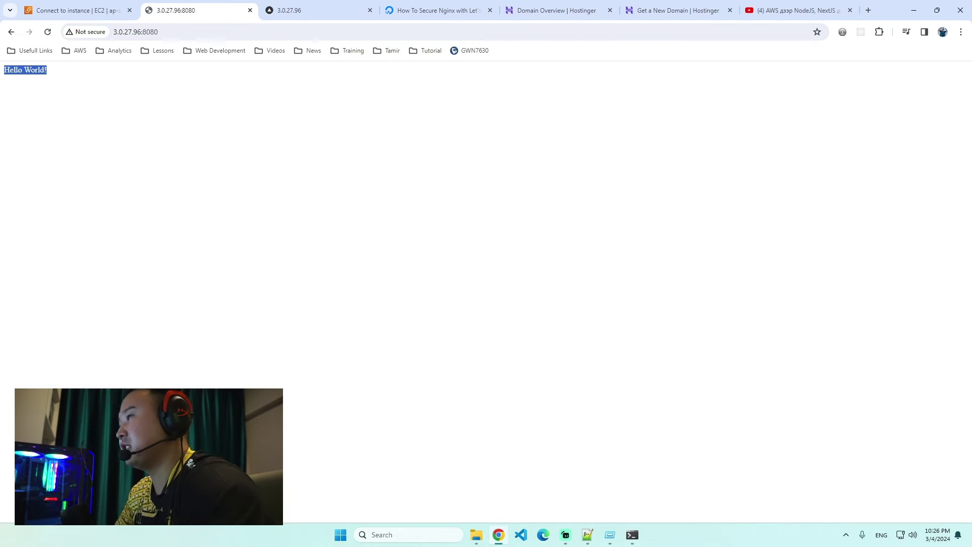
pyautogui.scroll(9, 14, 65)
pyautogui.click(252, 121)
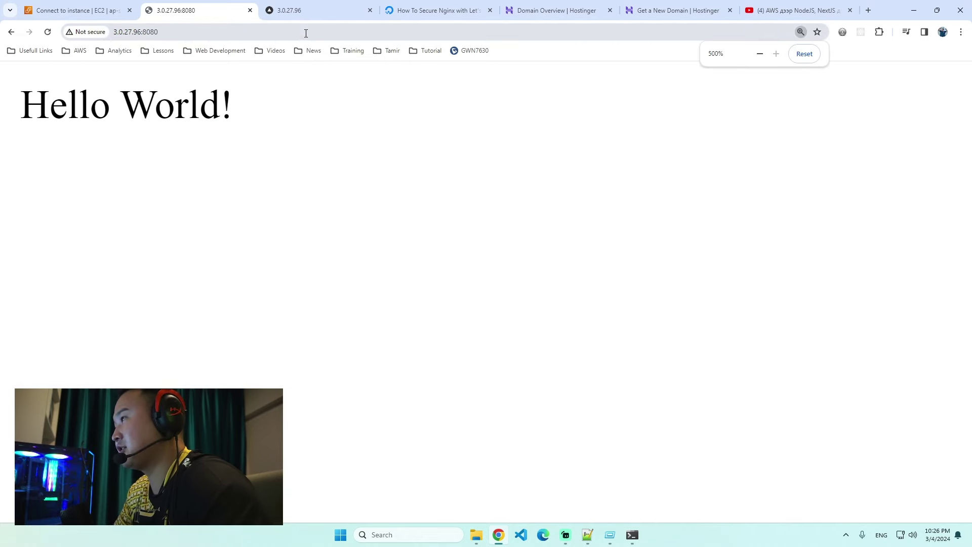
# Switch to the terminal and stop the running Node app.
pyautogui.click(632, 534)
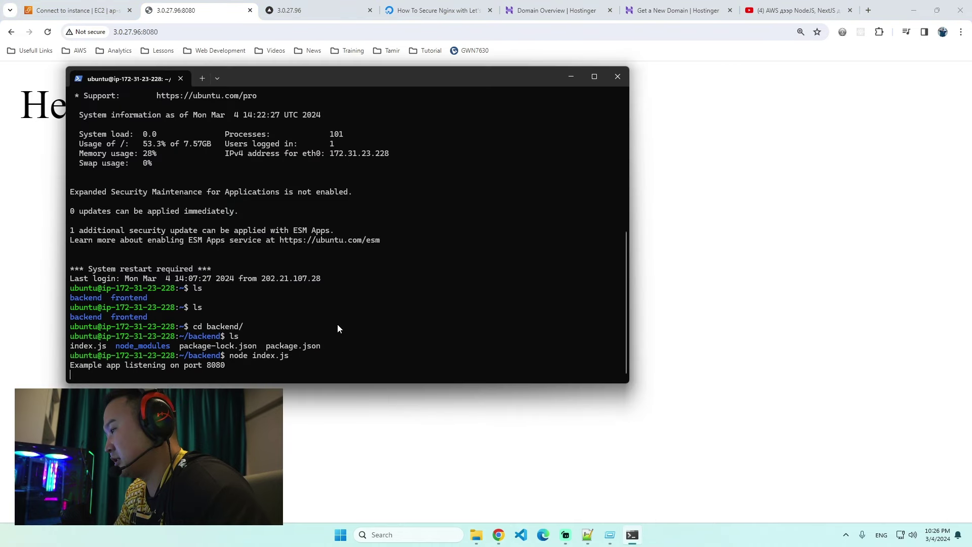
pyautogui.hotkey('ctrl', 'c')
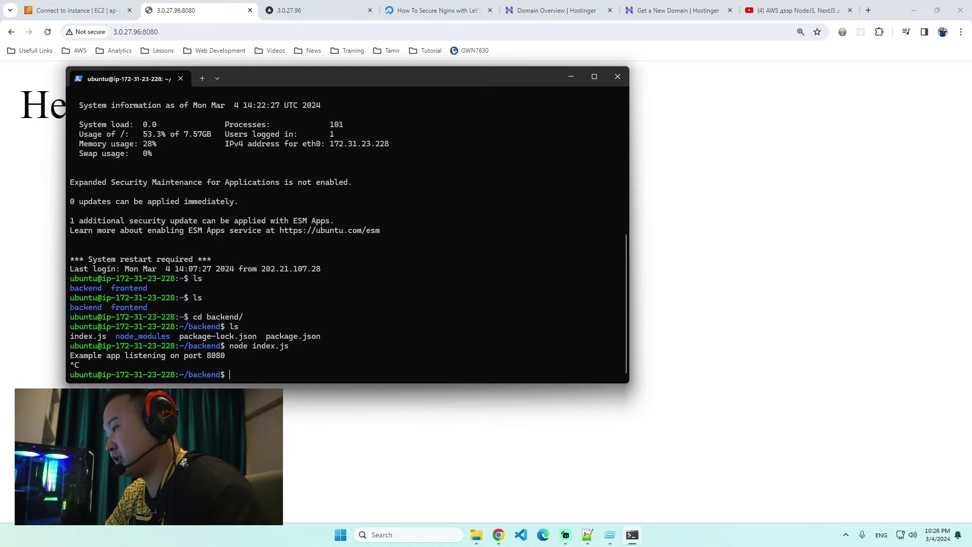
pyautogui.write('pm2')
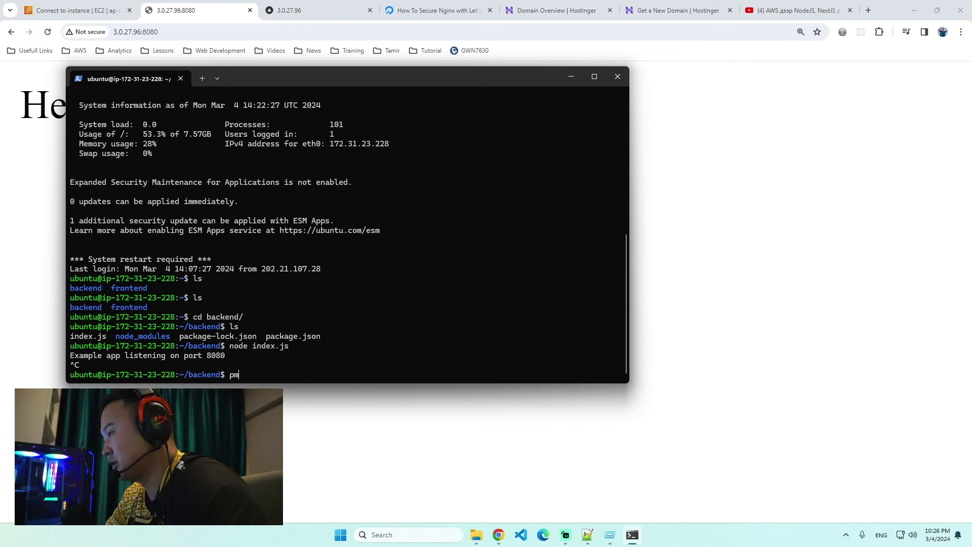
pyautogui.press('BackSpace')
pyautogui.press('BackSpace')
pyautogui.press('BackSpace')
pyautogui.press('BackSpace')
pyautogui.press('BackSpace')
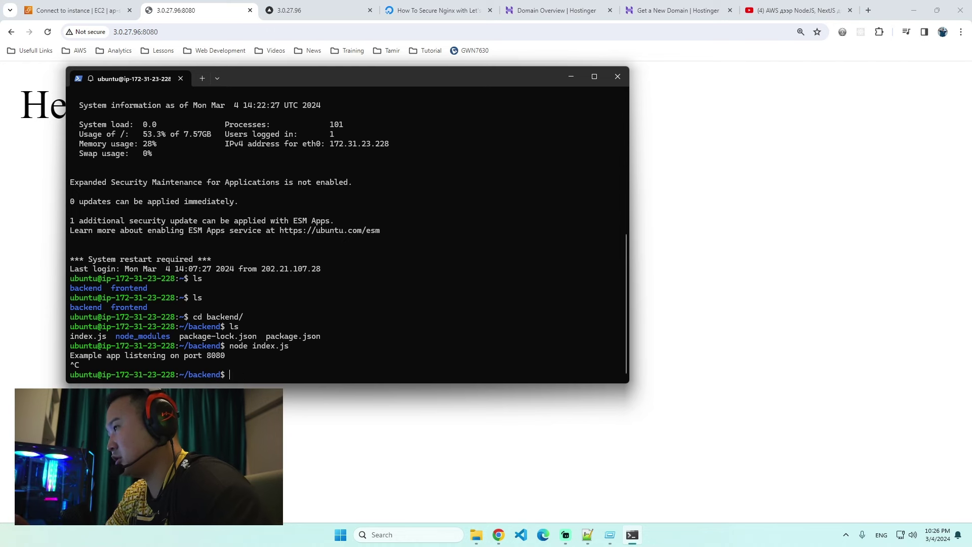
# Go back up one directory, change into the frontend directory and list its files.
pyautogui.write('cd ..')
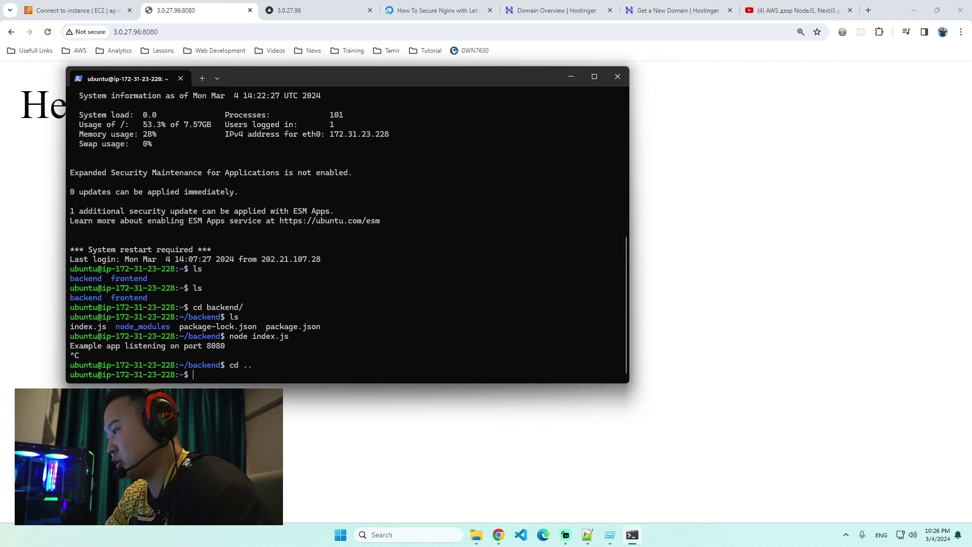
pyautogui.press('Return')
pyautogui.write('cd ')
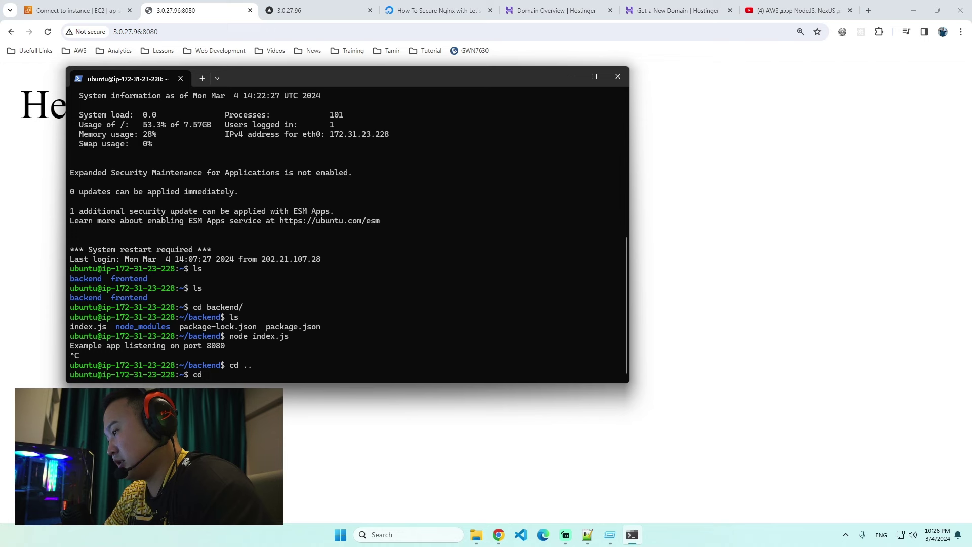
pyautogui.write('frontend/')
pyautogui.press('Return')
pyautogui.write('ls')
pyautogui.press('Return')
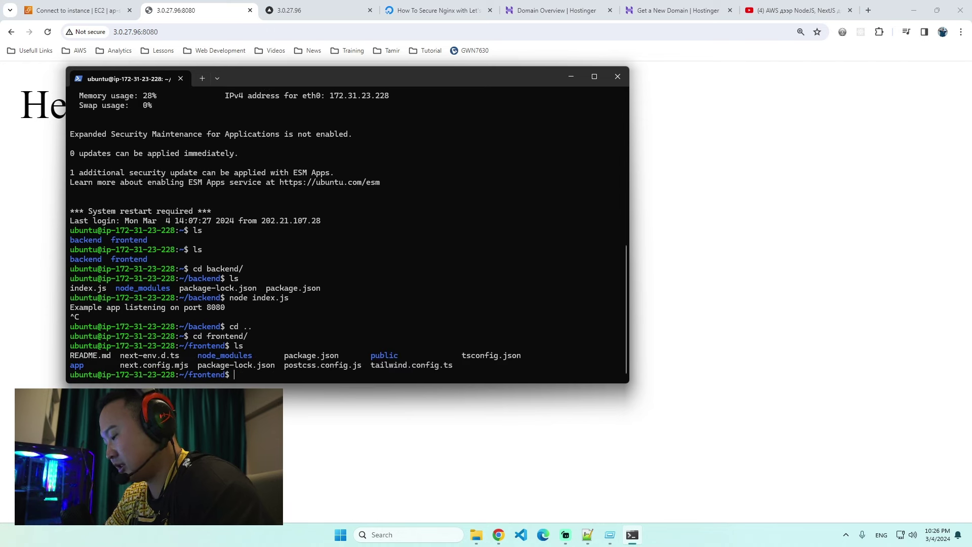
# Try to start the frontend development server with npm run dev and read its output.
pyautogui.write('npmr und')
pyautogui.press('BackSpace')
pyautogui.press('BackSpace')
pyautogui.press('BackSpace')
pyautogui.press('BackSpace')
pyautogui.press('BackSpace')
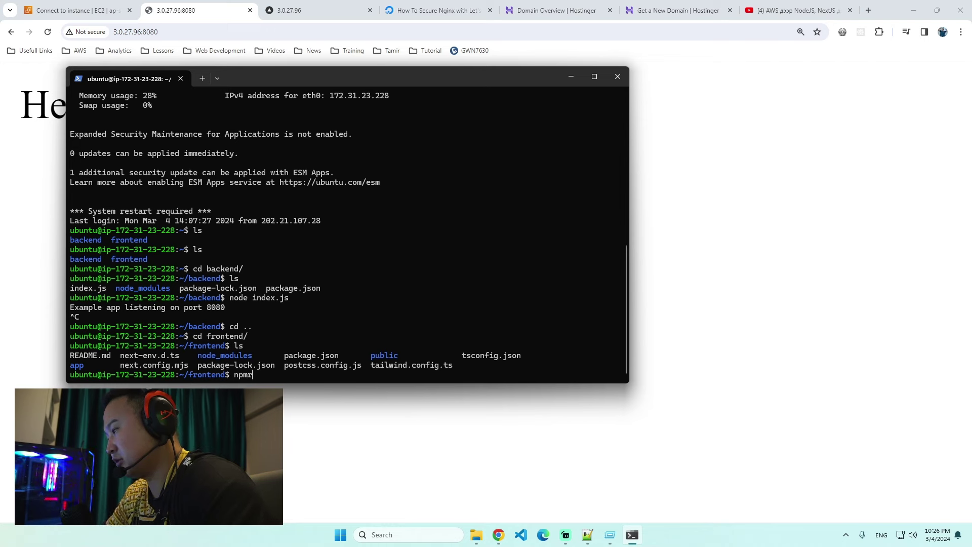
pyautogui.write('run dev')
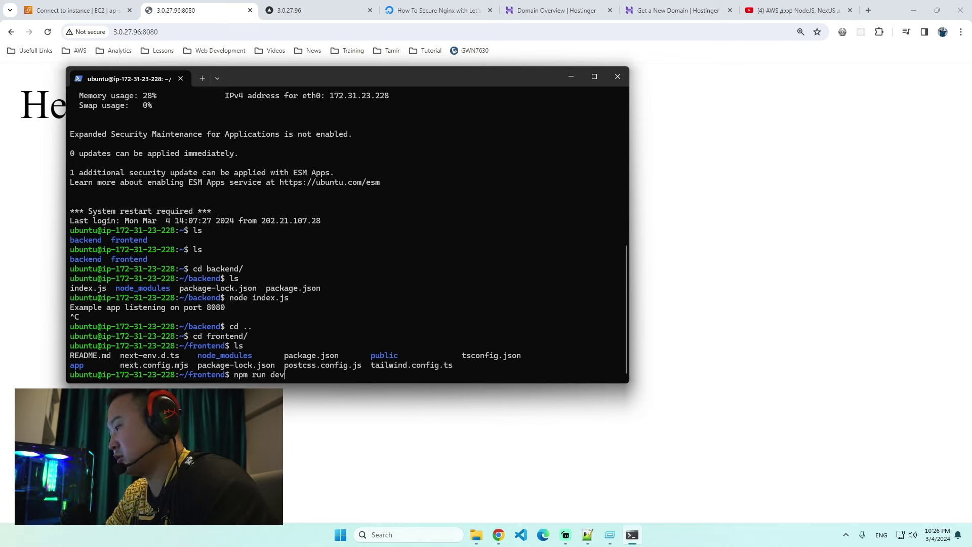
pyautogui.press('Return')
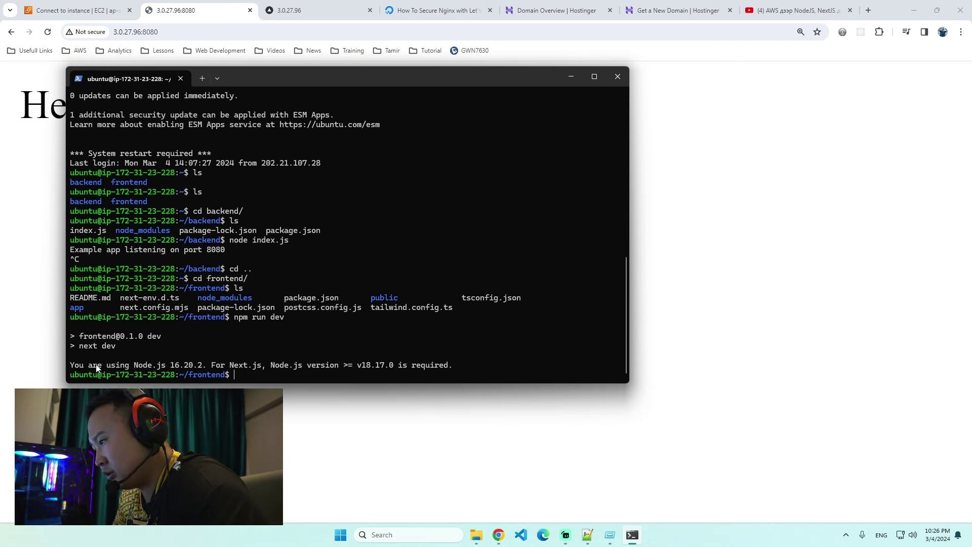
pyautogui.moveTo(96, 365); pyautogui.dragTo(184, 365)
pyautogui.hotkey('ctrl', 'c')
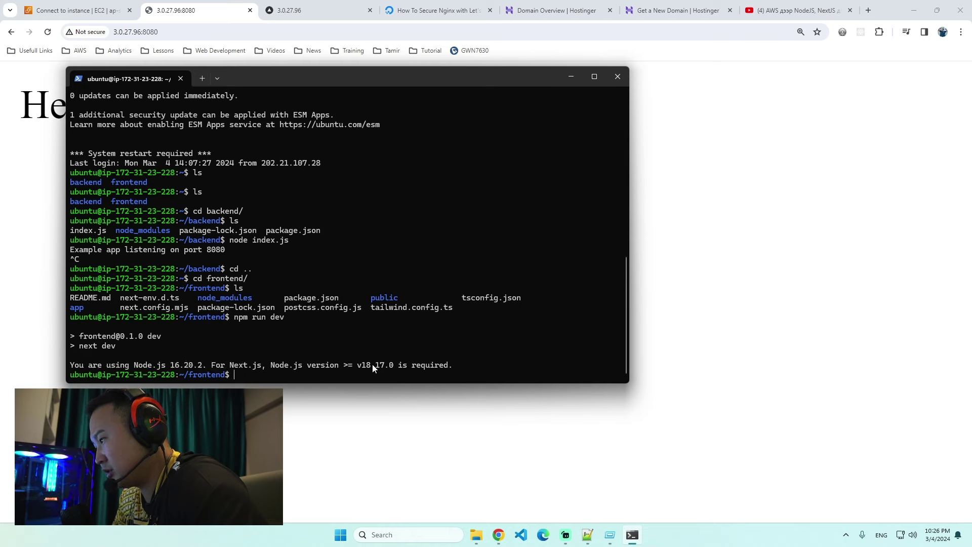
# Show the nvm help and list the installed Node.js versions with nvm ls.
pyautogui.write('nvm')
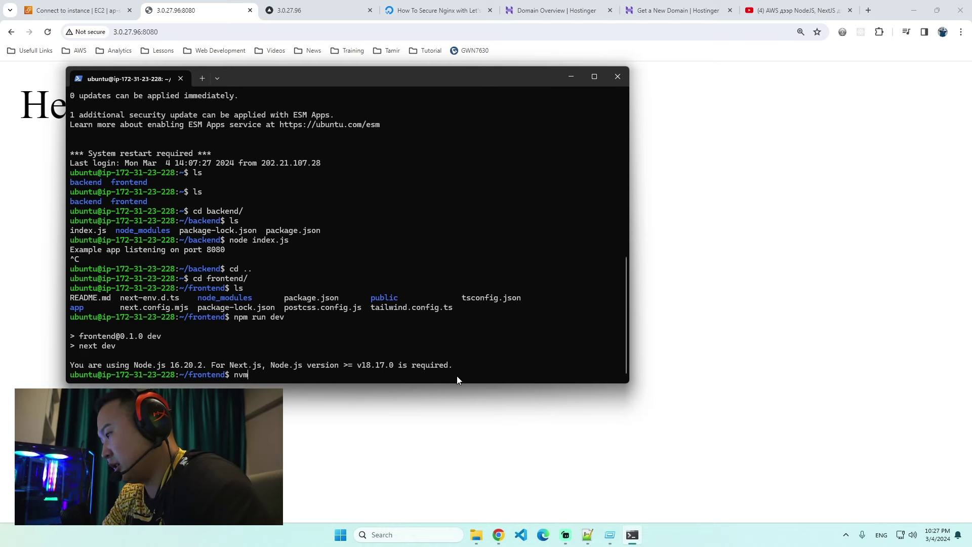
pyautogui.press('Return')
pyautogui.write('nvm ')
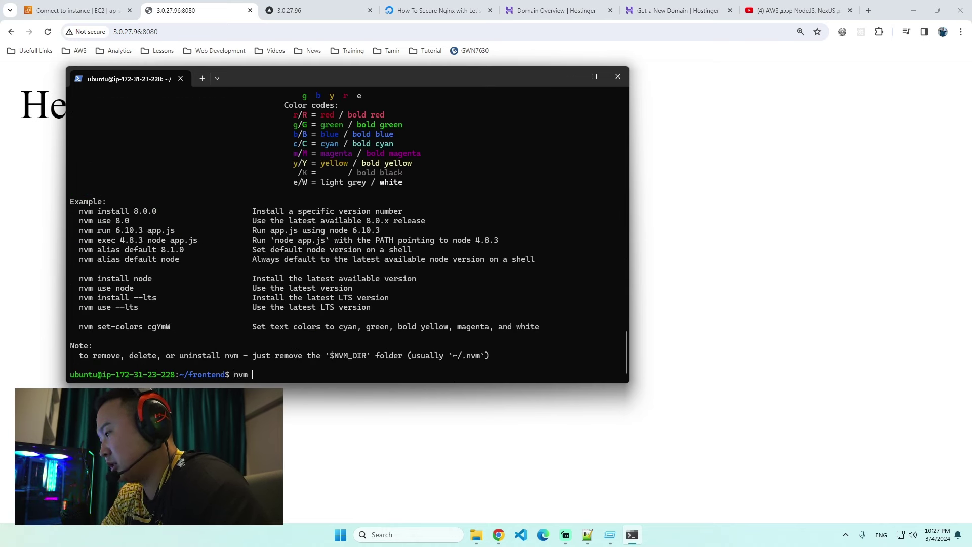
pyautogui.write('use')
pyautogui.press('BackSpace')
pyautogui.press('BackSpace')
pyautogui.press('BackSpace')
pyautogui.press('BackSpace')
pyautogui.write('ls')
pyautogui.press('Return')
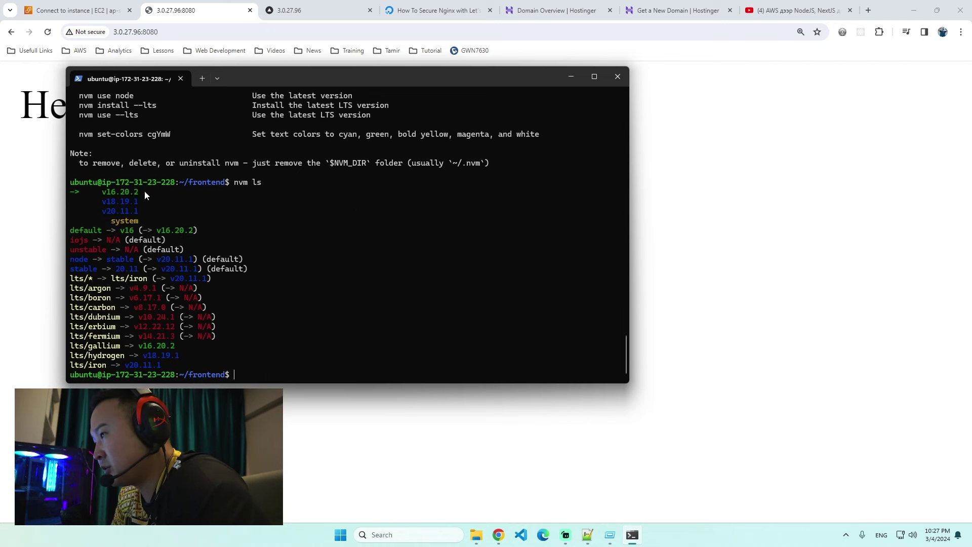
# Switch to Node.js version 18 with nvm use and check the active version with node -v.
pyautogui.write('nv')
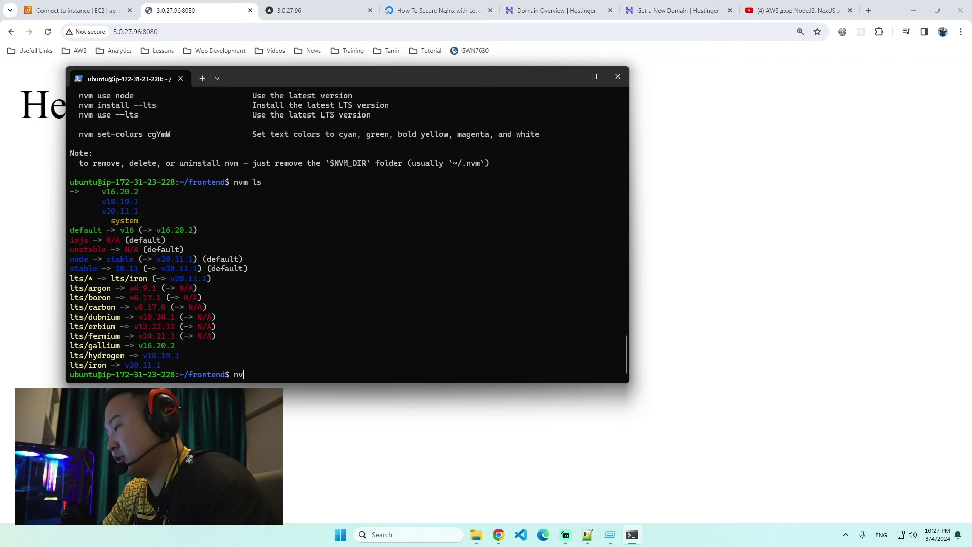
pyautogui.write('m use ')
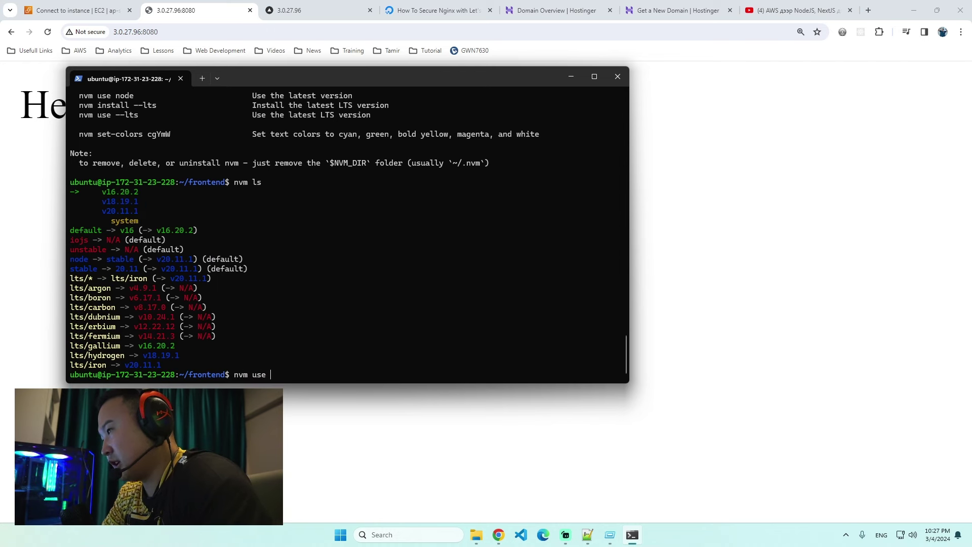
pyautogui.write('18')
pyautogui.press('Return')
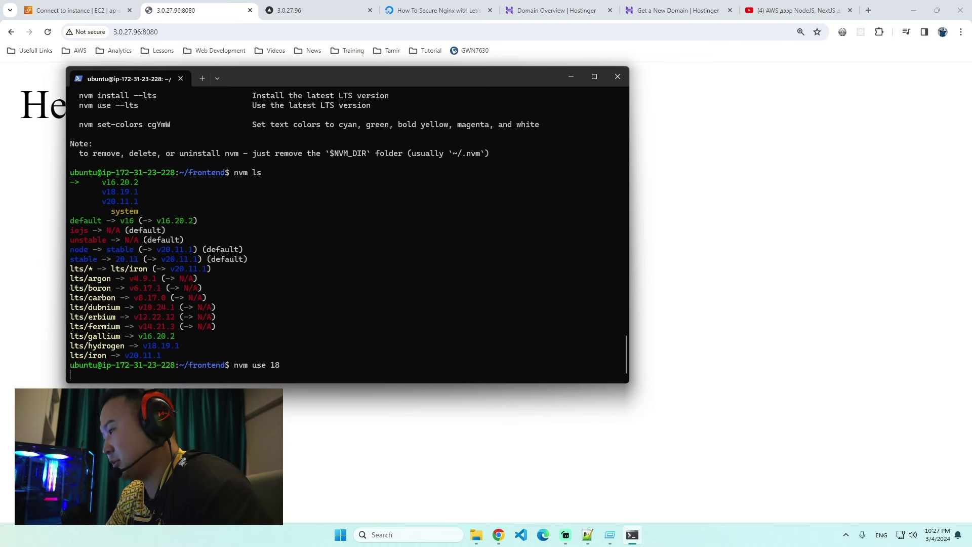
pyautogui.write('node -')
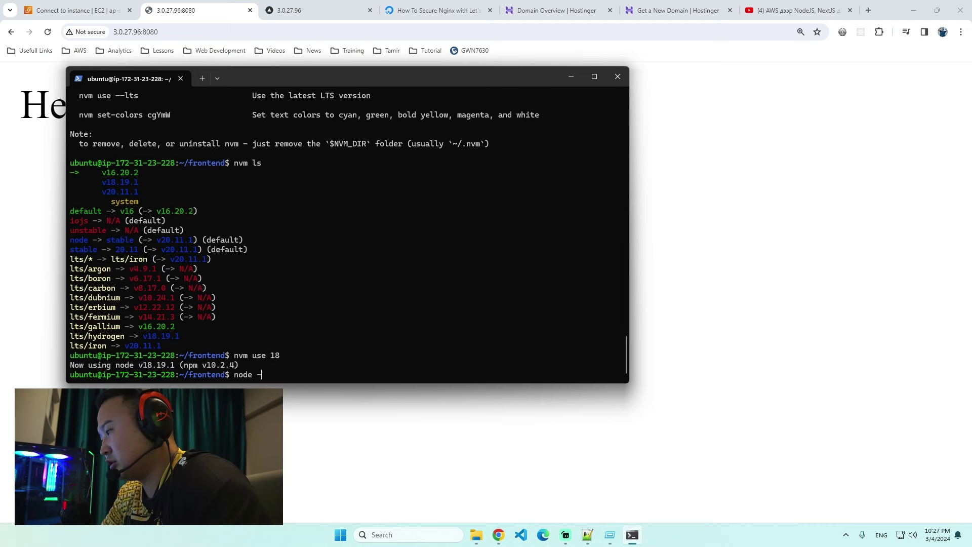
pyautogui.write('v')
pyautogui.press('Return')
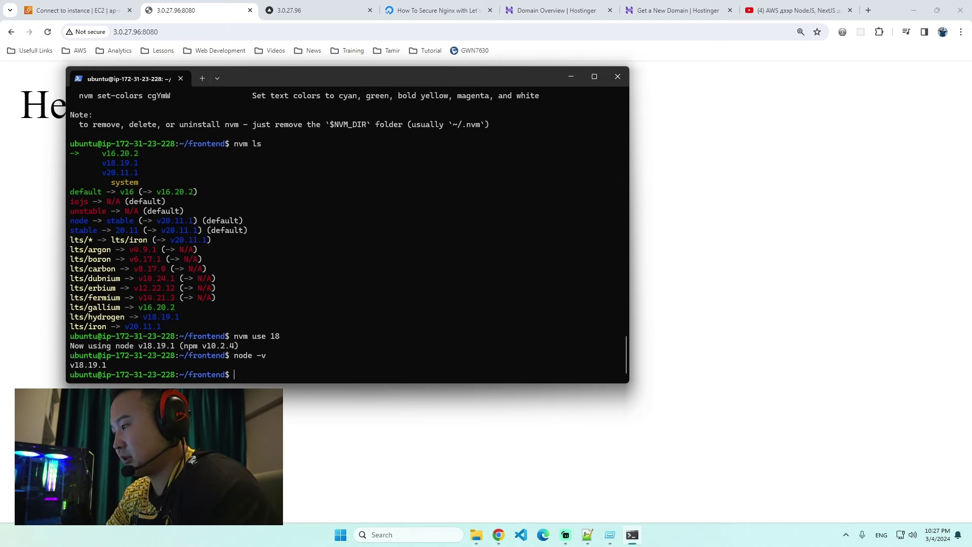
# Start the frontend with npm run dev, load 3.0.27.96:3000 in the browser and check the compile output in the terminal.
pyautogui.write('npm run dev')
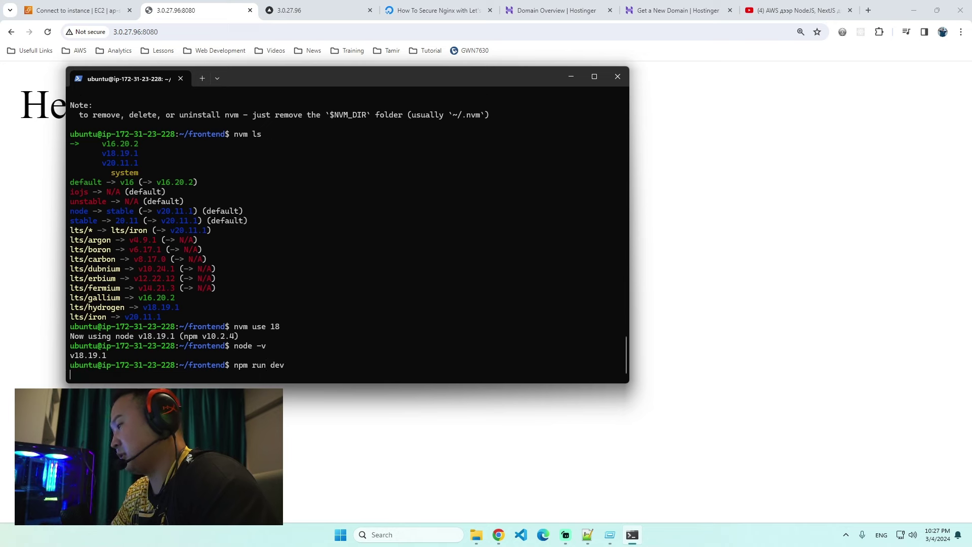
pyautogui.press('Return')
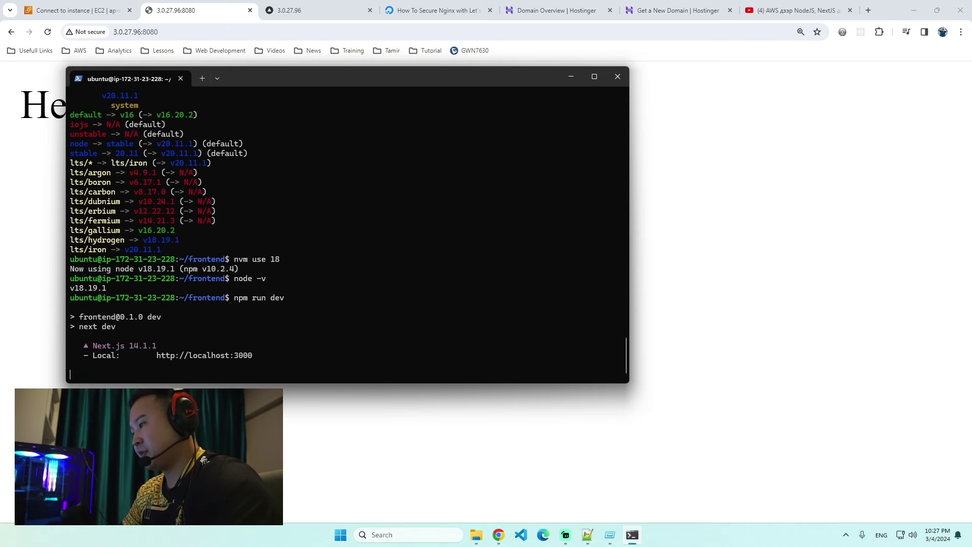
pyautogui.click(329, 444)
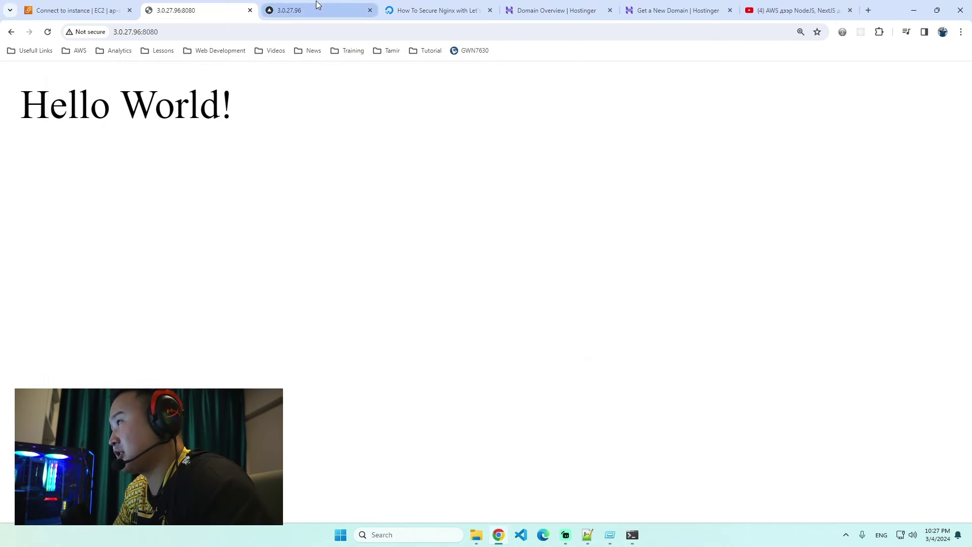
pyautogui.click(317, 9)
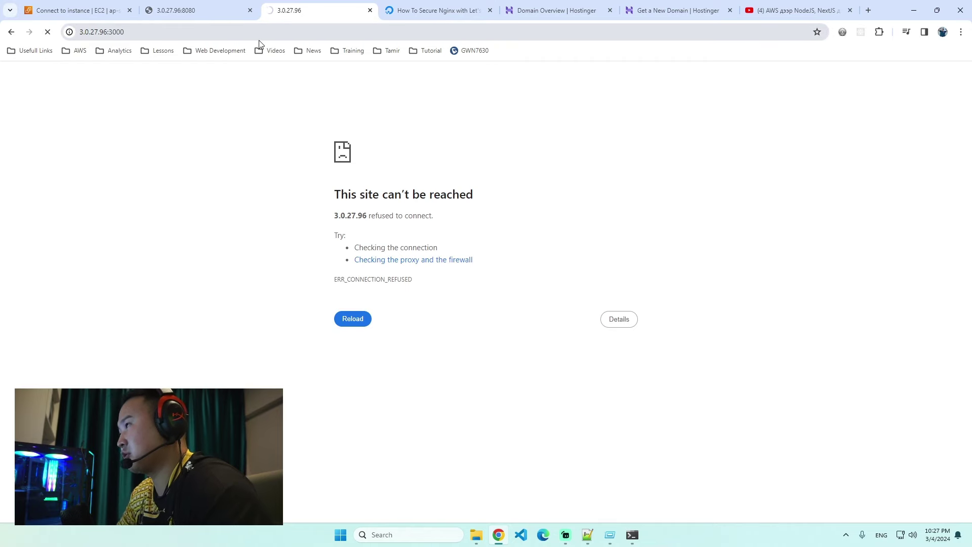
pyautogui.hotkey('alt', 'Tab')
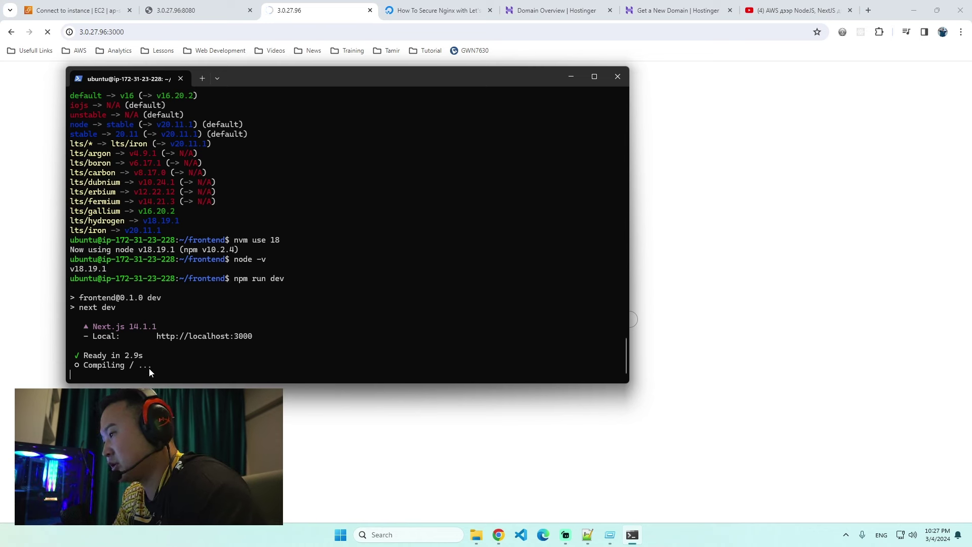
pyautogui.moveTo(170, 365); pyautogui.dragTo(102, 365)
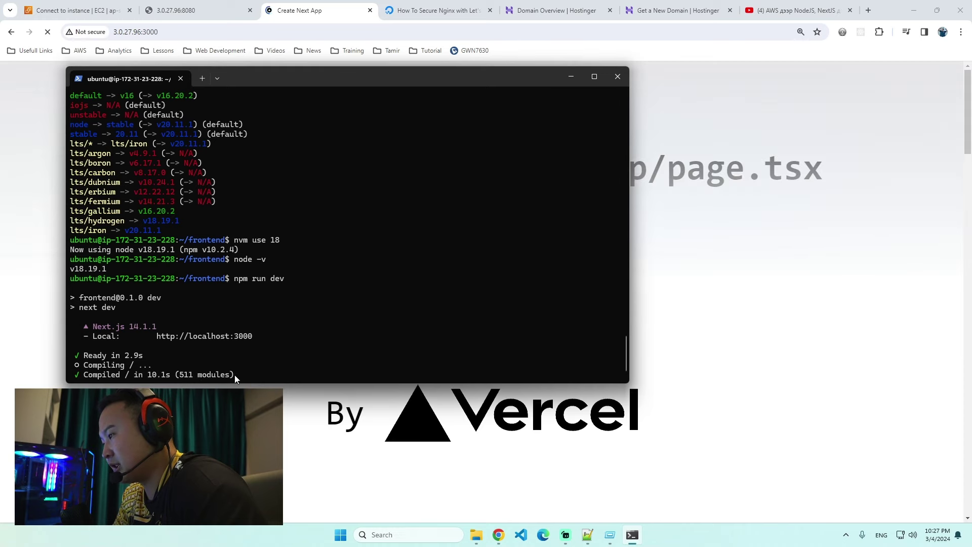
# Switch to the browser, view the frontend page at 100% zoom and compare it with the backend page on port 8080.
pyautogui.click(293, 401)
pyautogui.hotkey('ctrl', 'shift', 'Tab')
pyautogui.hotkey('ctrl', 'Tab')
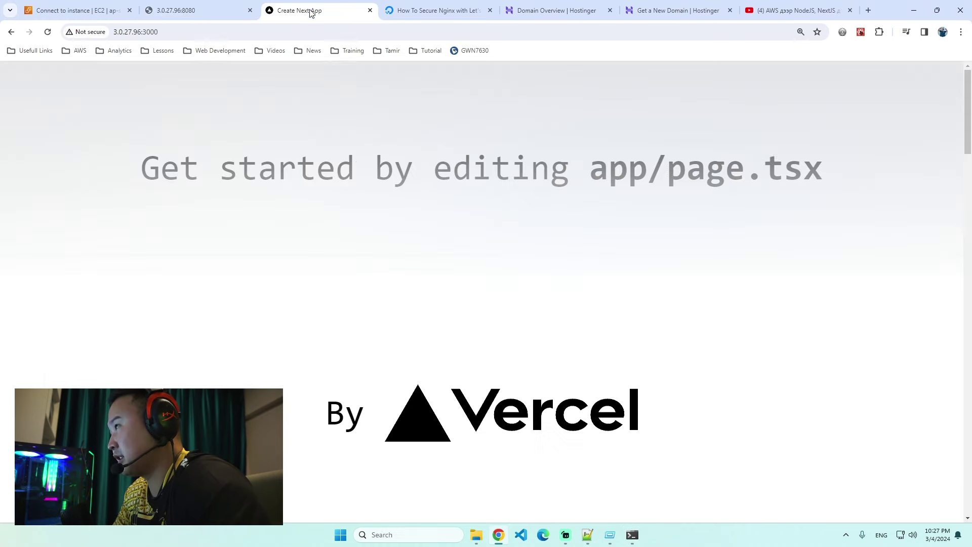
pyautogui.hotkey('ctrl', '0')
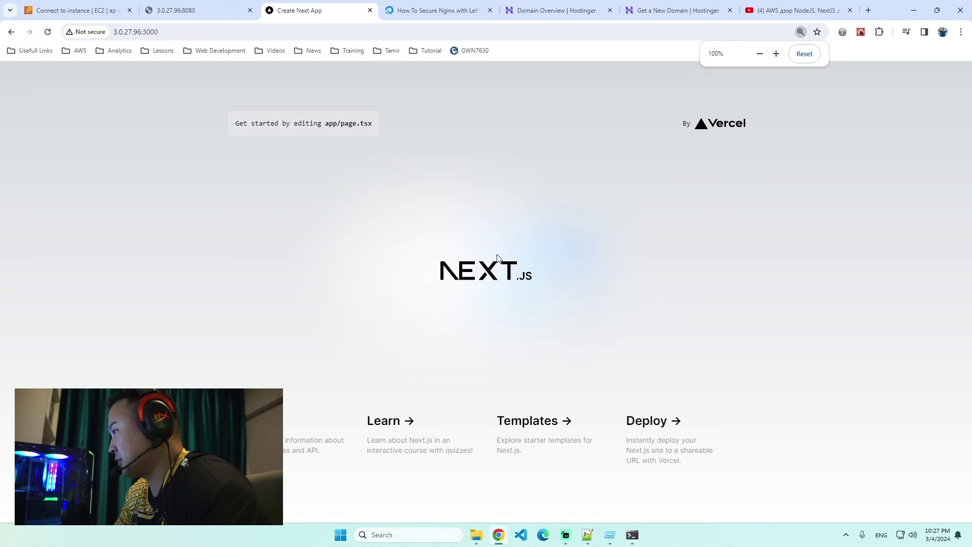
pyautogui.click(203, 11)
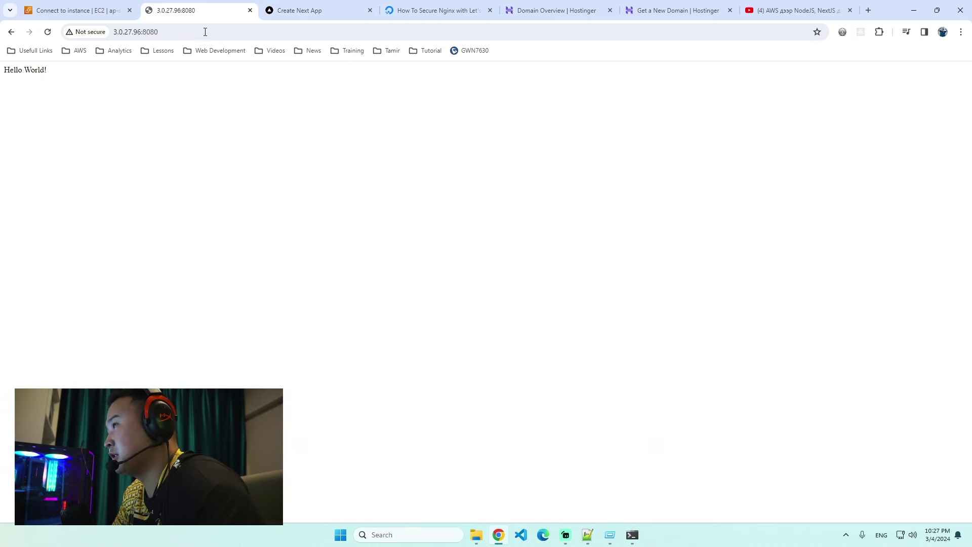
pyautogui.click(298, 9)
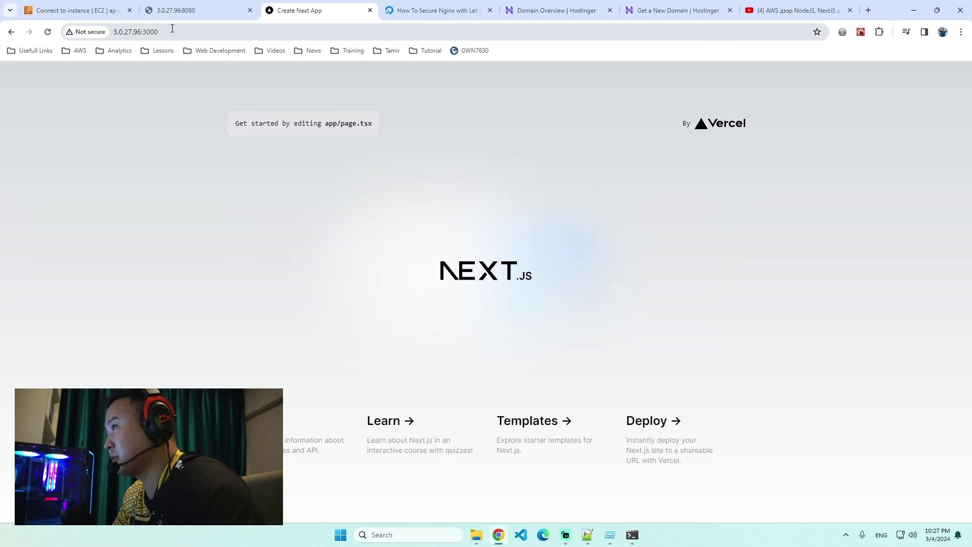
pyautogui.click(235, 31)
pyautogui.click(265, 32)
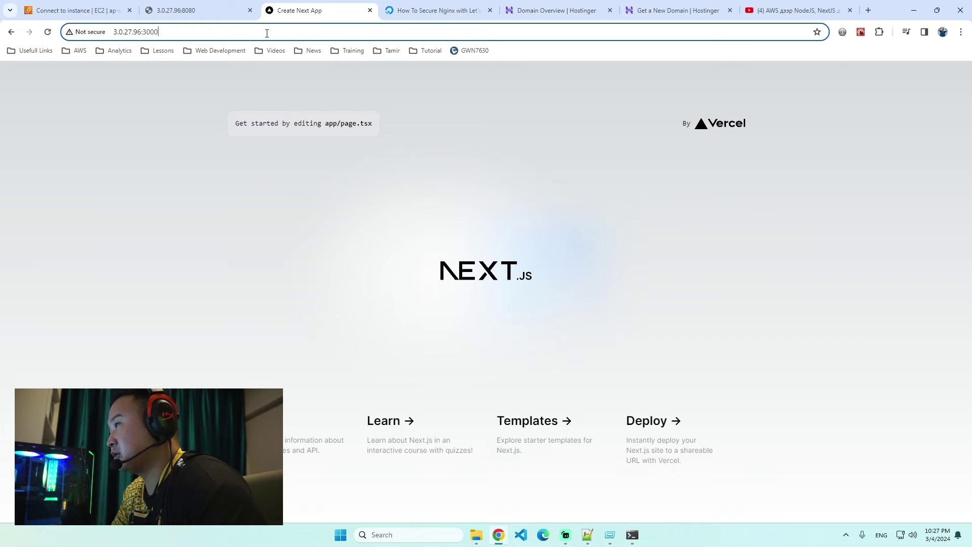
pyautogui.press('BackSpace')
pyautogui.press('BackSpace')
pyautogui.press('F12')
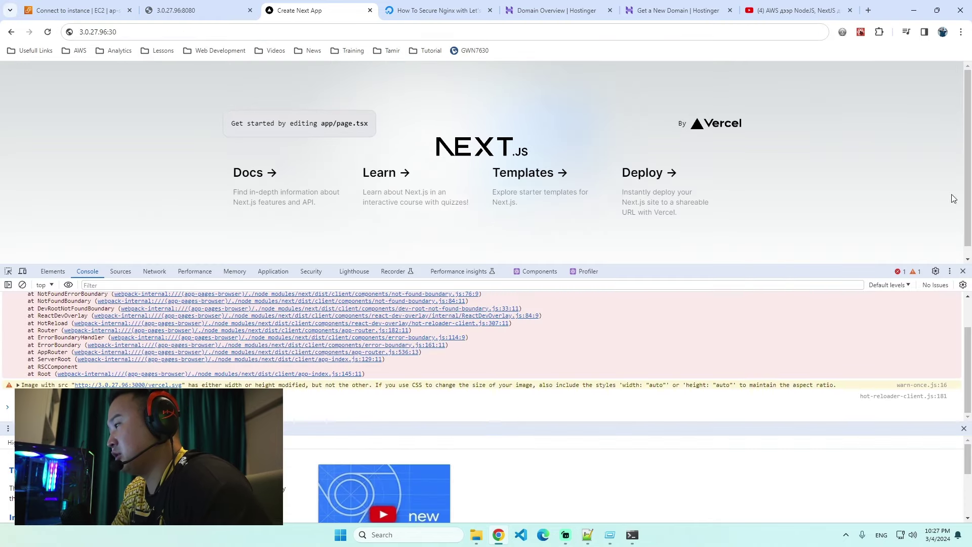
pyautogui.click(963, 271)
pyautogui.press('F5')
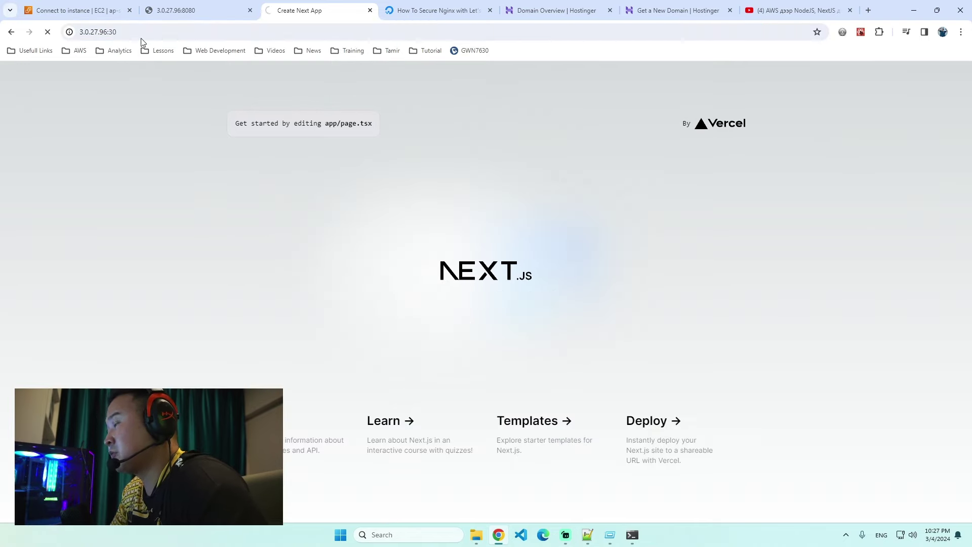
pyautogui.click(143, 33)
pyautogui.hotkey('ctrl', 'c')
pyautogui.hotkey('ctrl', 't')
pyautogui.hotkey('ctrl', 'v')
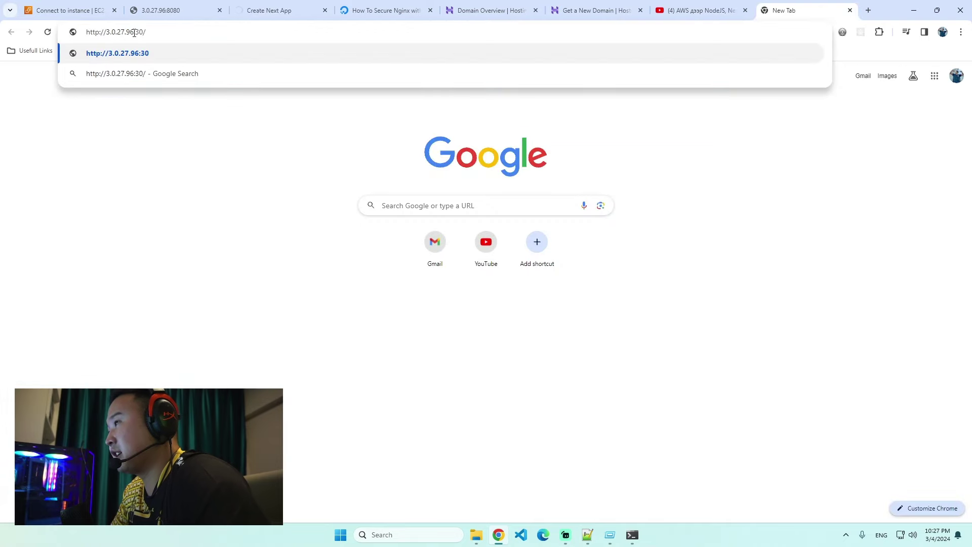
pyautogui.hotkey('ctrl', 'w')
pyautogui.click(273, 28)
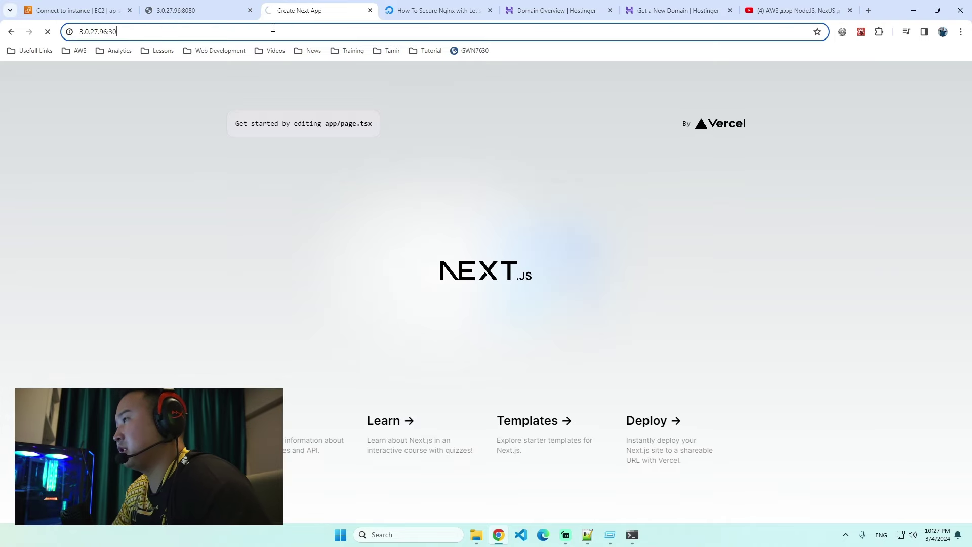
pyautogui.hotkey('ctrl', 'a')
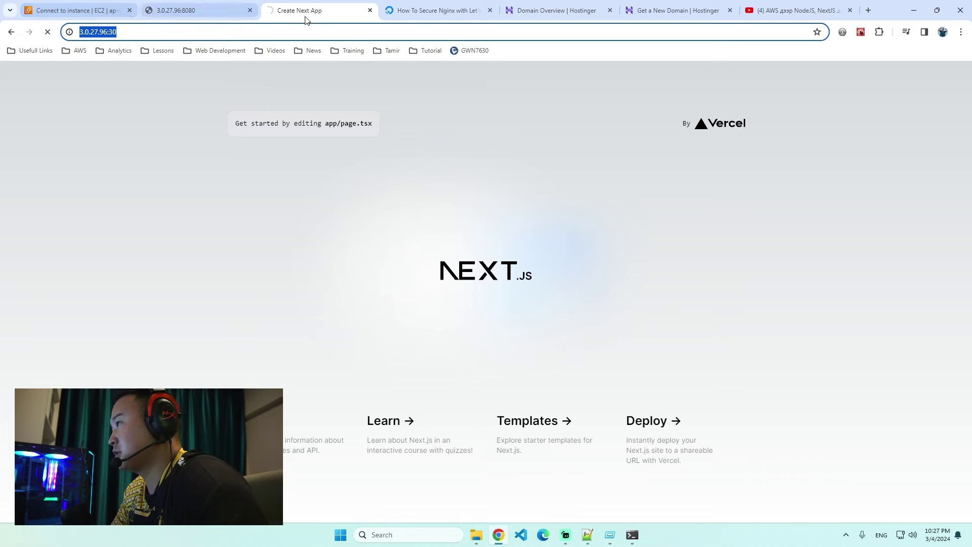
# Close the frontend tab, load 3.0.27.96 without a port in the backend tab and examine the page served.
pyautogui.hotkey('ctrl', 'w')
pyautogui.click(220, 14)
pyautogui.doubleClick(150, 32)
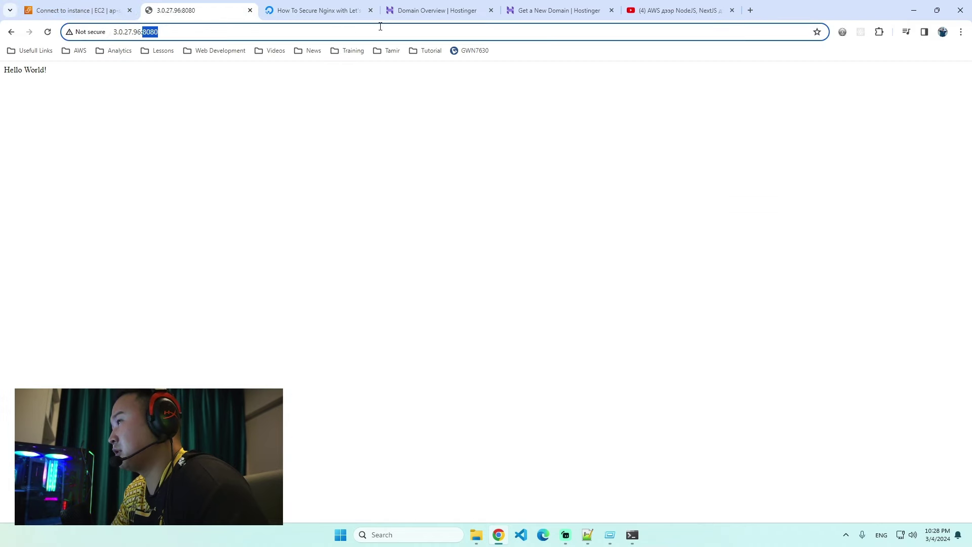
pyautogui.press('BackSpace')
pyautogui.press('BackSpace')
pyautogui.press('Return')
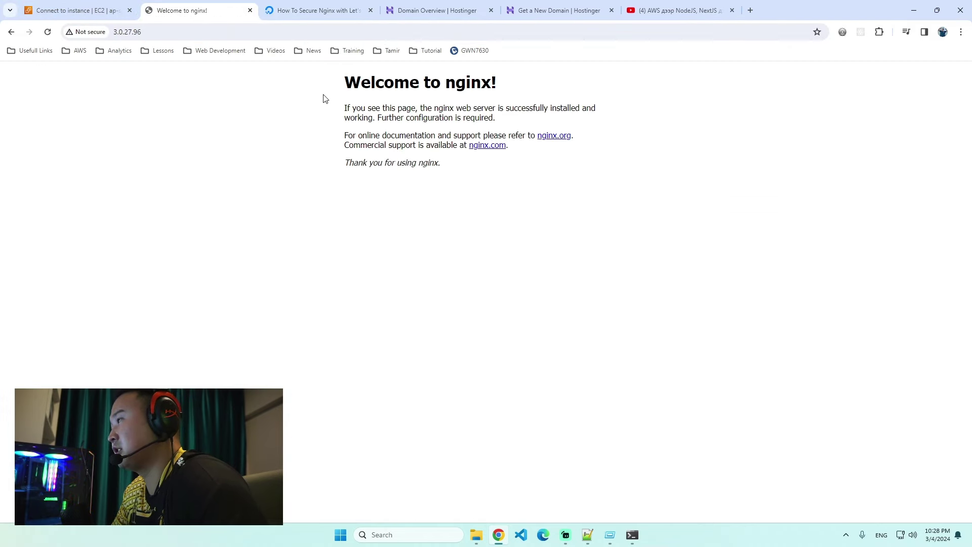
pyautogui.moveTo(314, 90); pyautogui.dragTo(557, 92)
pyautogui.click(546, 98)
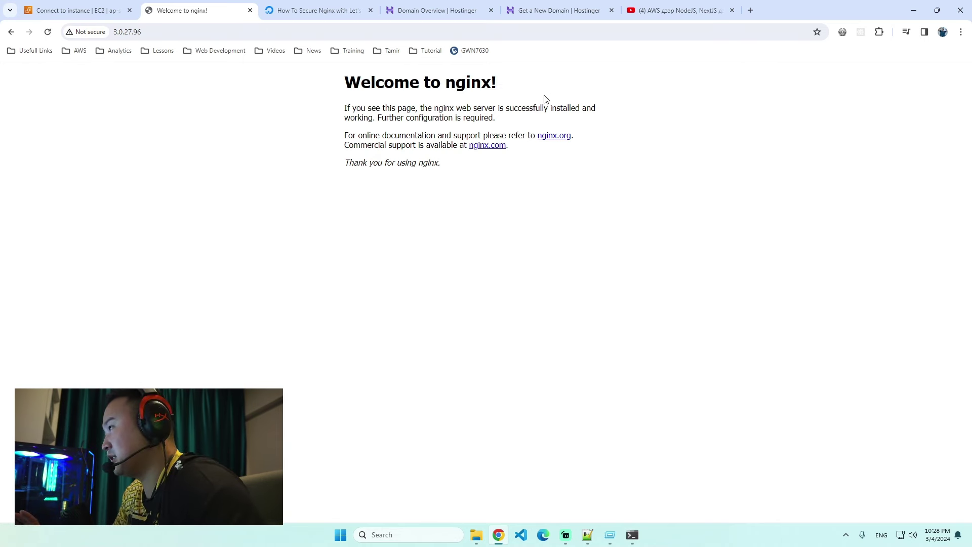
# Open the Hostinger domain overview of sododtech.online.
pyautogui.click(448, 13)
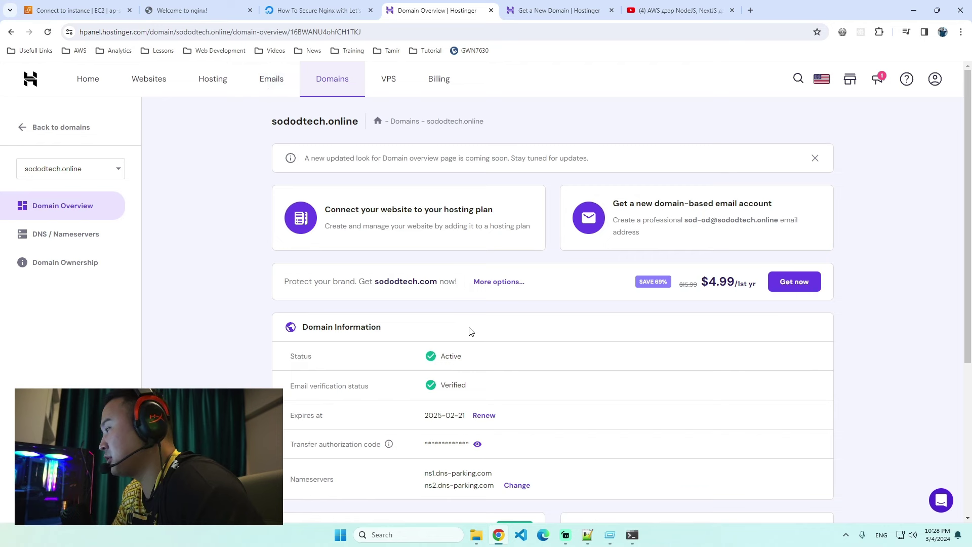
# Open the Get a New Domain results for tengisiinereg247 and compare the regular and discounted prices of the .com and .online domains.
pyautogui.moveTo(266, 123); pyautogui.dragTo(357, 120)
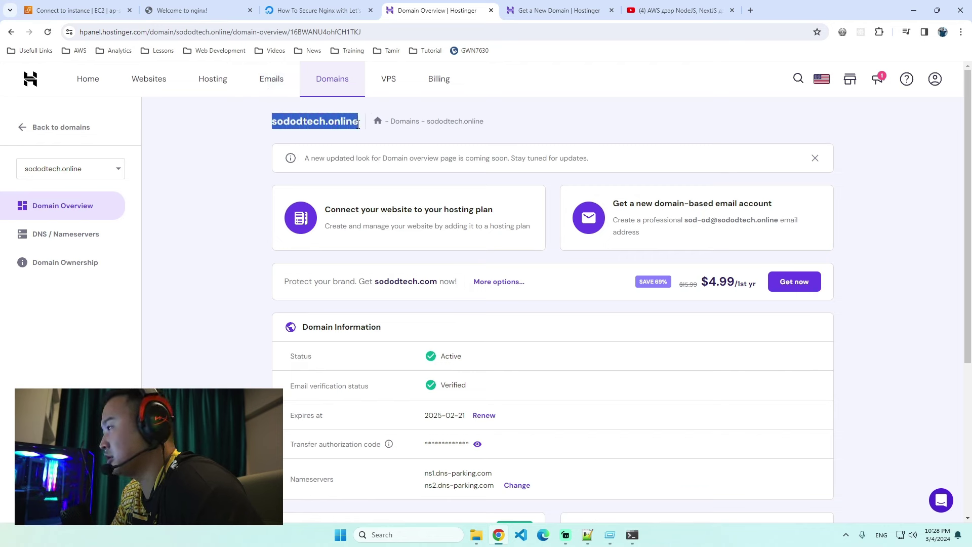
pyautogui.click(561, 11)
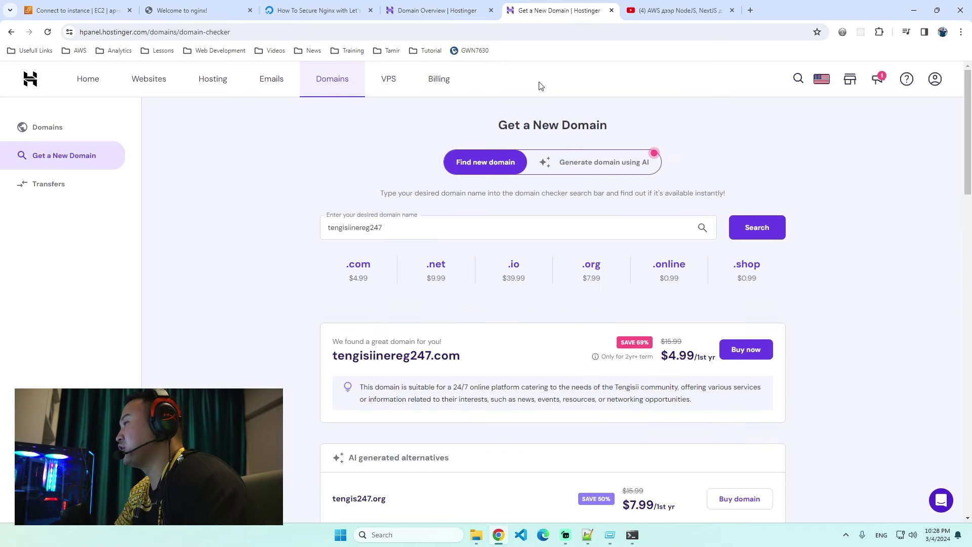
pyautogui.doubleClick(372, 228)
pyautogui.scroll(-2, 273, 280)
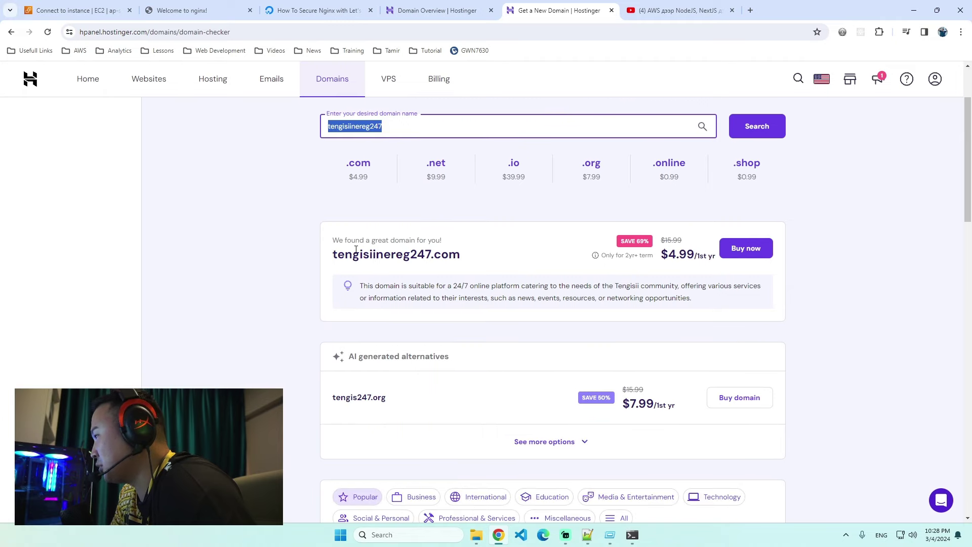
pyautogui.scroll(-2, 409, 261)
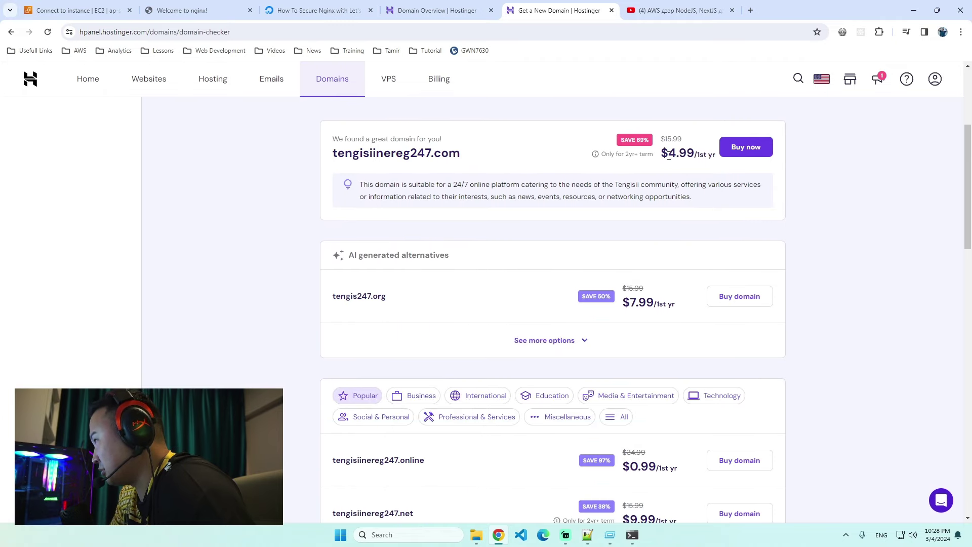
pyautogui.scroll(-3, 355, 307)
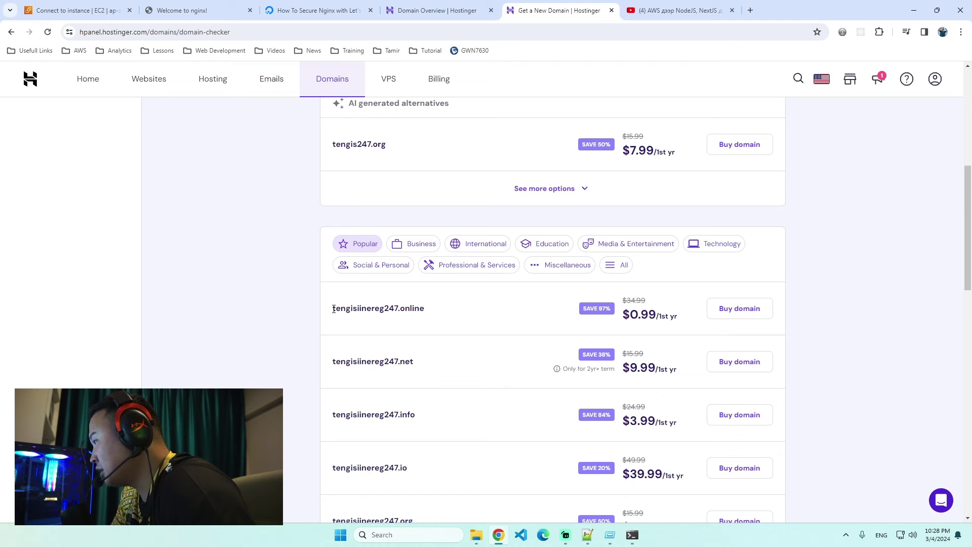
pyautogui.moveTo(333, 309); pyautogui.dragTo(398, 310)
pyautogui.click(417, 310)
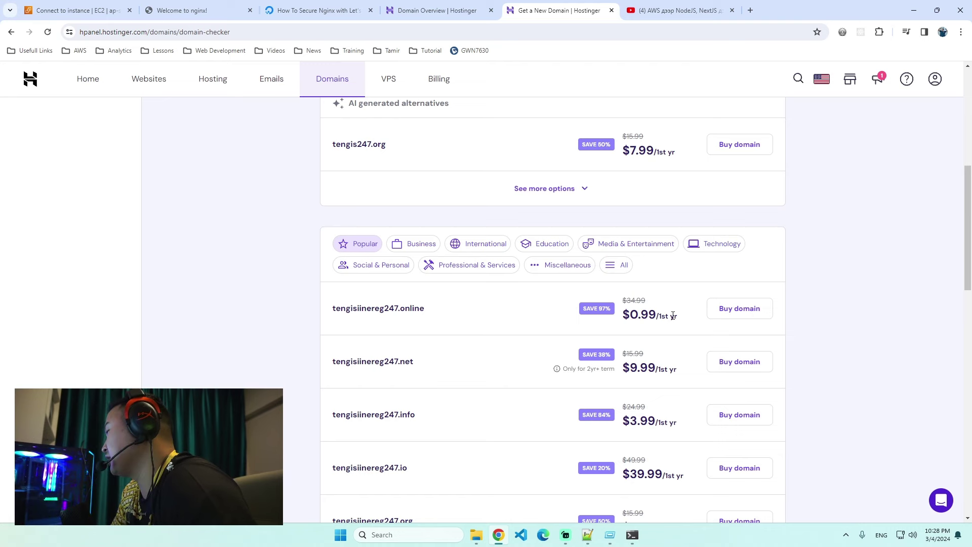
pyautogui.moveTo(620, 319); pyautogui.dragTo(678, 318)
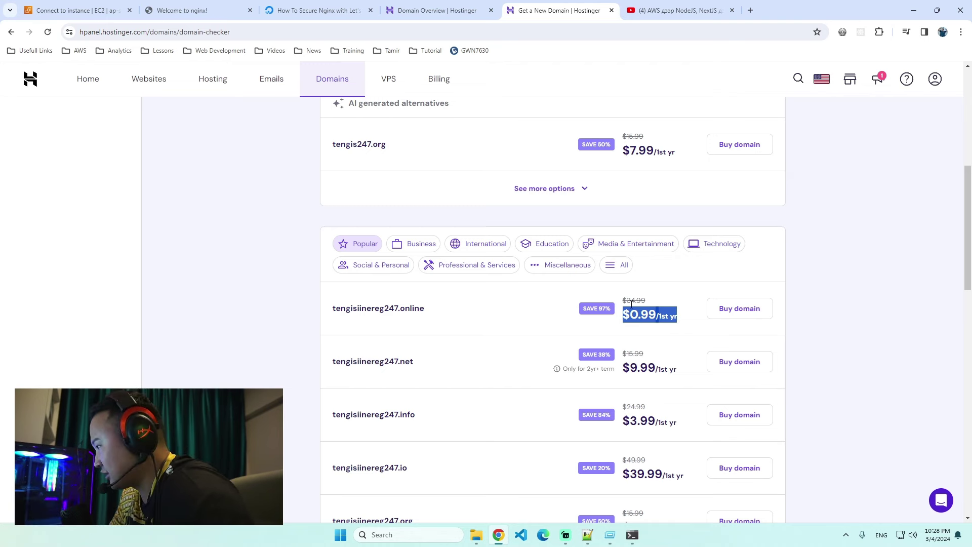
pyautogui.moveTo(628, 301); pyautogui.dragTo(675, 304)
pyautogui.scroll(5, 638, 334)
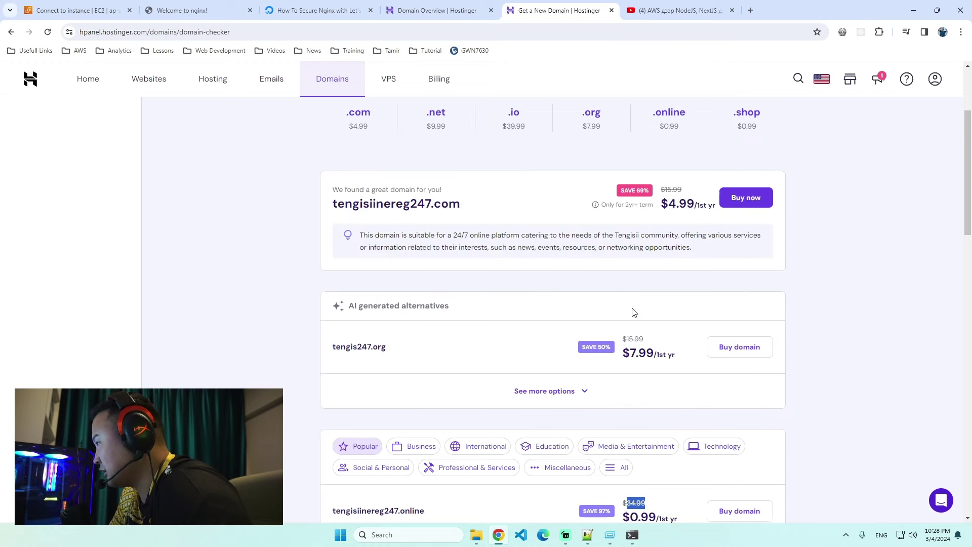
pyautogui.moveTo(660, 394); pyautogui.dragTo(621, 389)
pyautogui.moveTo(690, 244); pyautogui.dragTo(665, 240)
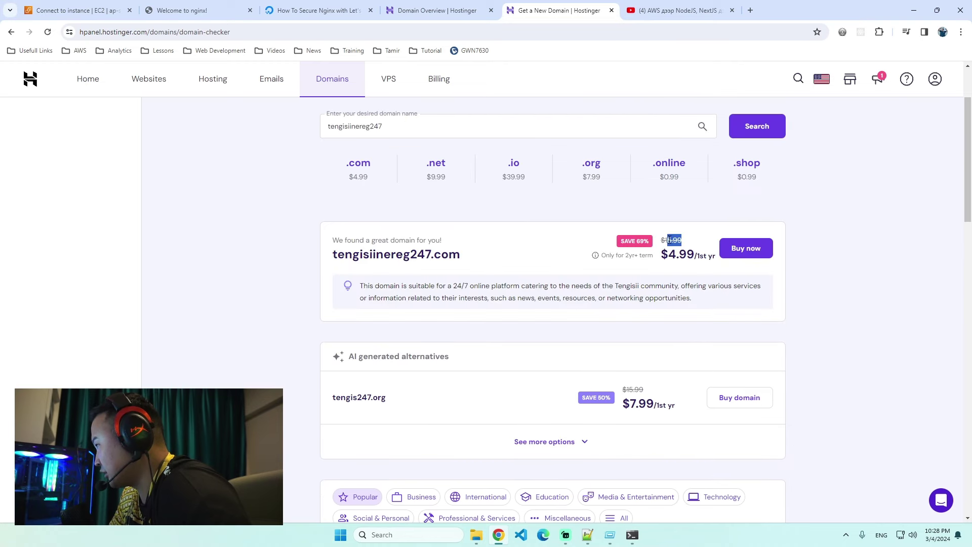
# Browse the remaining domain extensions for tengisiinereg247 and examine the prices of the .xyz and .ai domains.
pyautogui.scroll(-10, 664, 291)
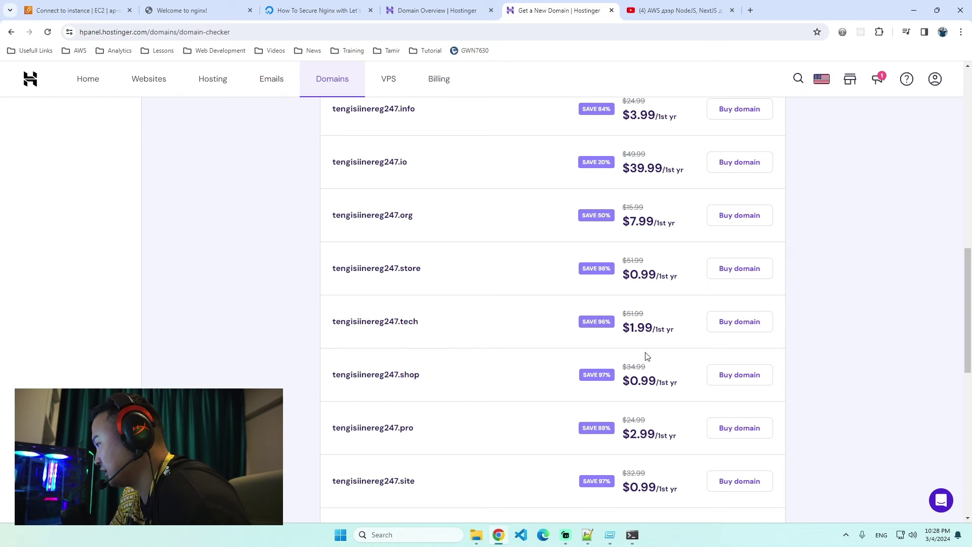
pyautogui.scroll(-5, 654, 377)
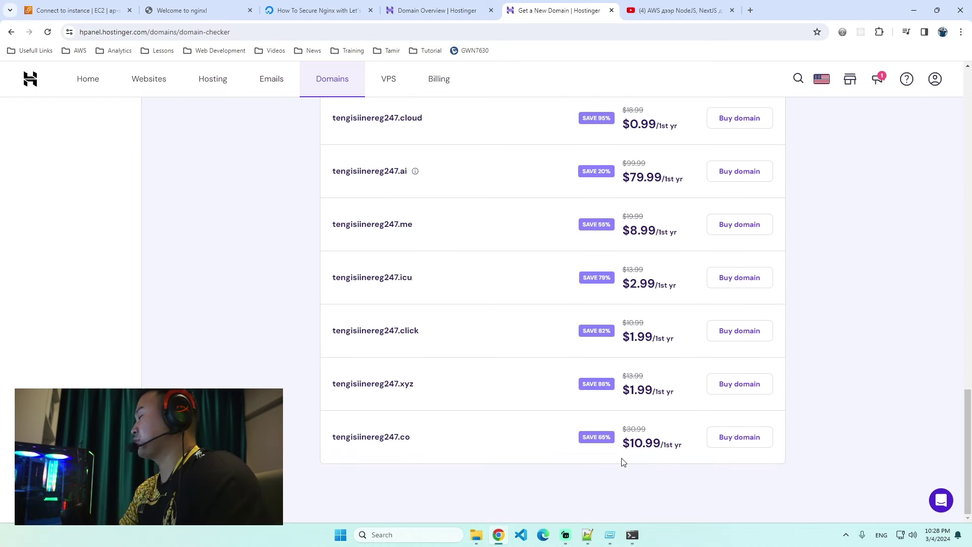
pyautogui.moveTo(673, 393); pyautogui.dragTo(630, 375)
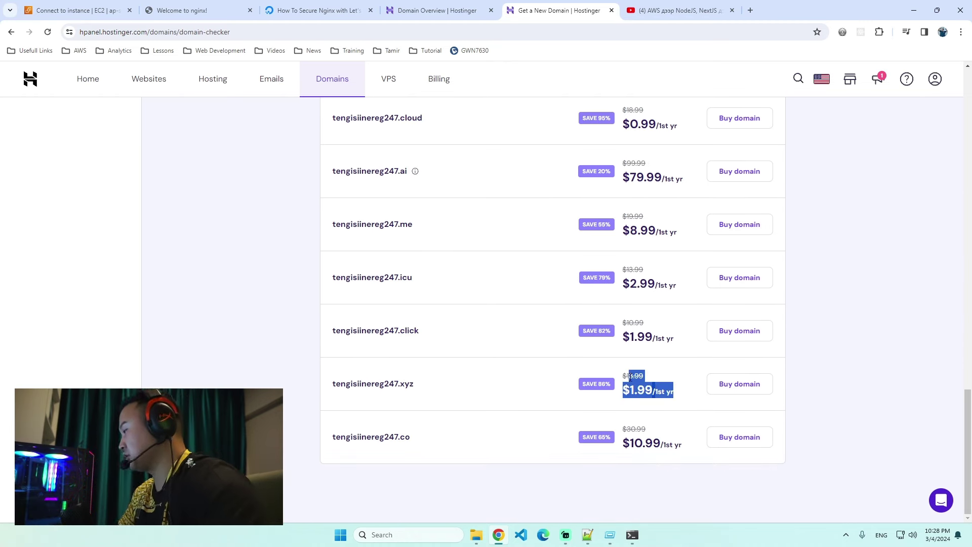
pyautogui.scroll(4, 570, 335)
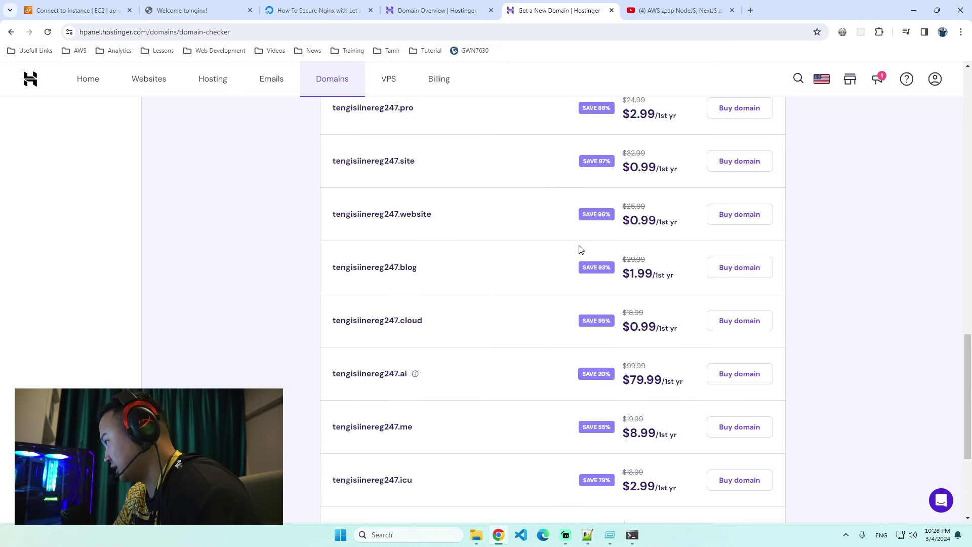
pyautogui.moveTo(678, 393); pyautogui.dragTo(614, 380)
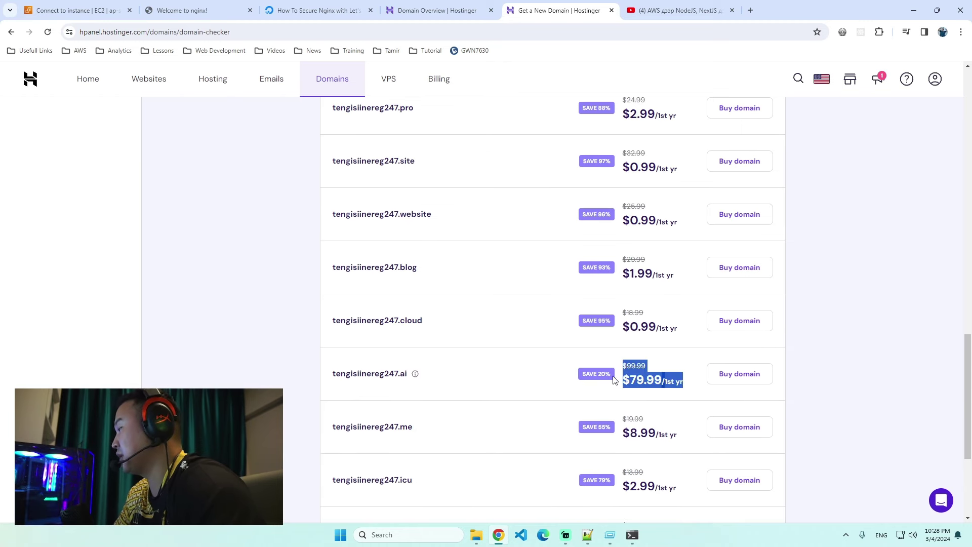
pyautogui.click(666, 380)
pyautogui.moveTo(416, 374)
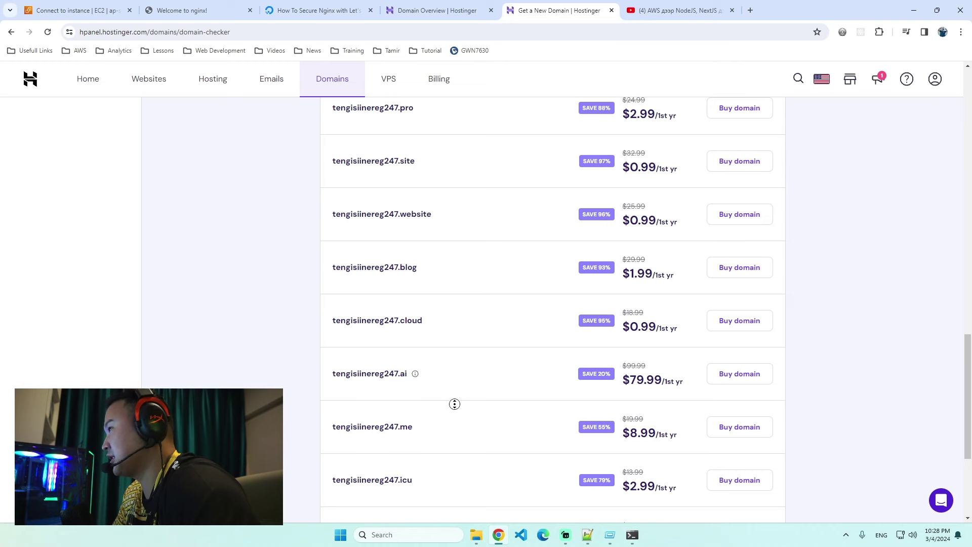
pyautogui.press('Home')
# Go back to the sododtech.online domain overview and review its domain information, renewal and forwarding settings.
pyautogui.click(417, 16)
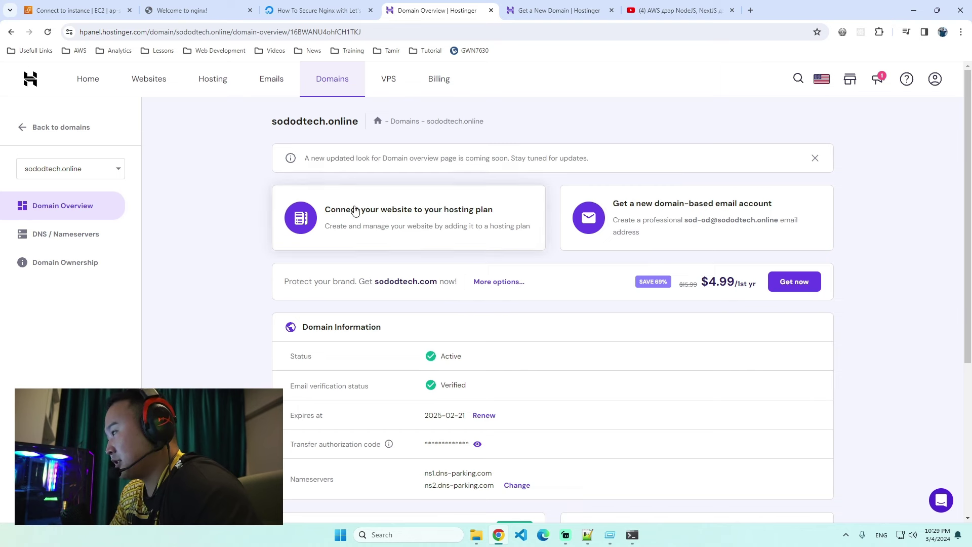
pyautogui.doubleClick(309, 124)
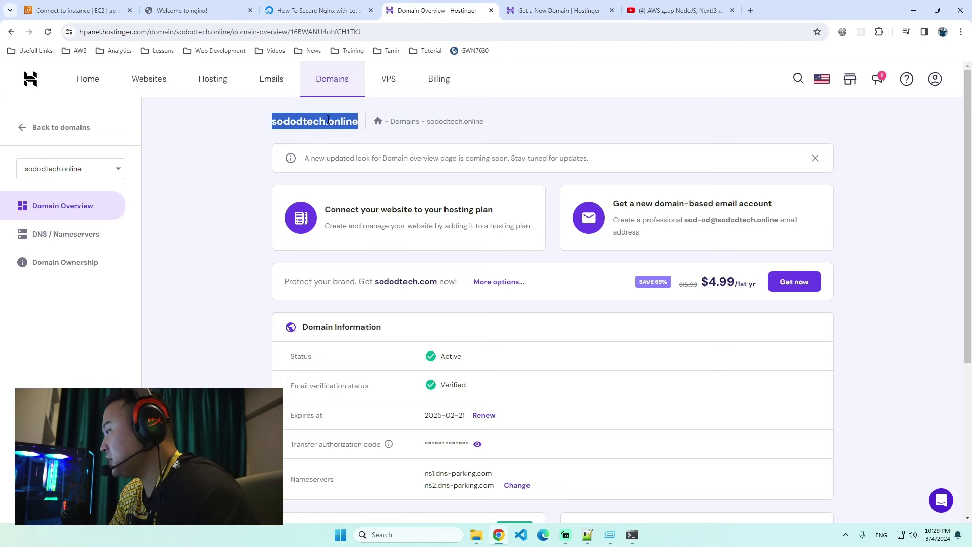
pyautogui.scroll(-5, 443, 245)
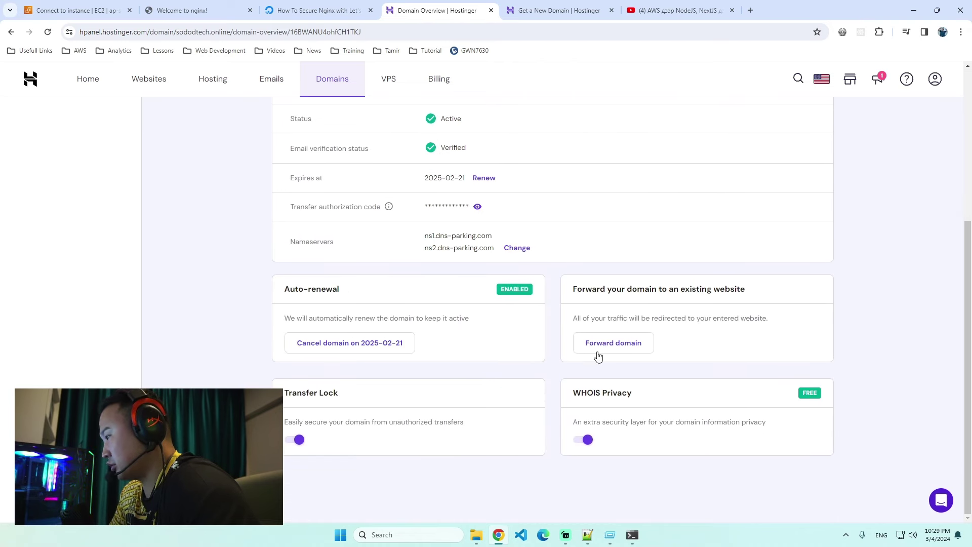
pyautogui.scroll(5, 386, 243)
pyautogui.scroll(-5, 343, 256)
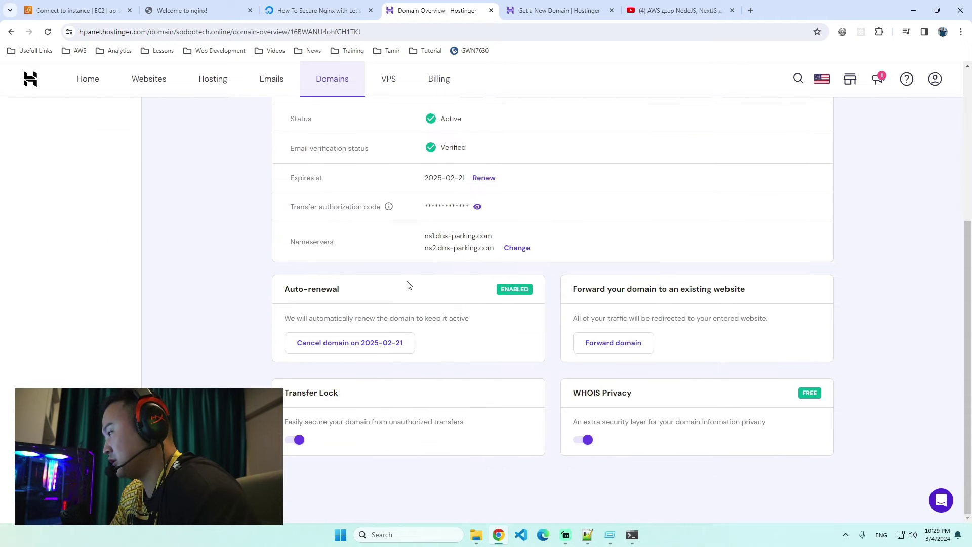
pyautogui.scroll(3, 326, 253)
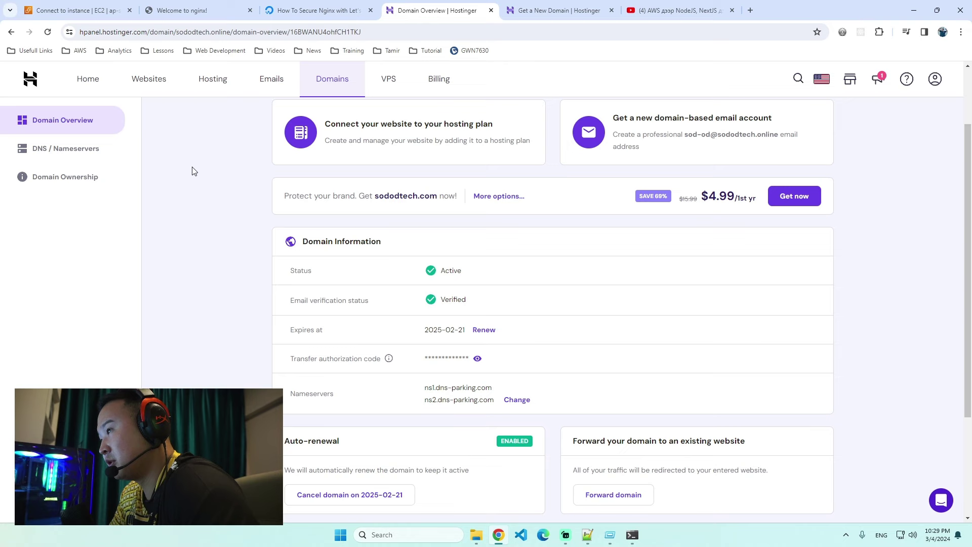
# Open the DNS / Nameservers page of sododtech.online and inspect the custom nameserver fields, leaving Use Hostinger nameservers selected.
pyautogui.click(40, 152)
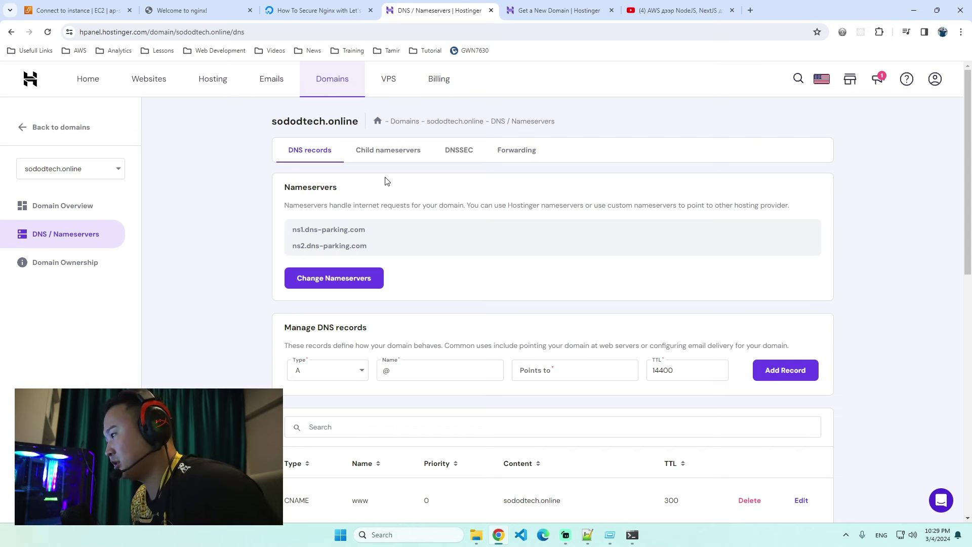
pyautogui.click(341, 284)
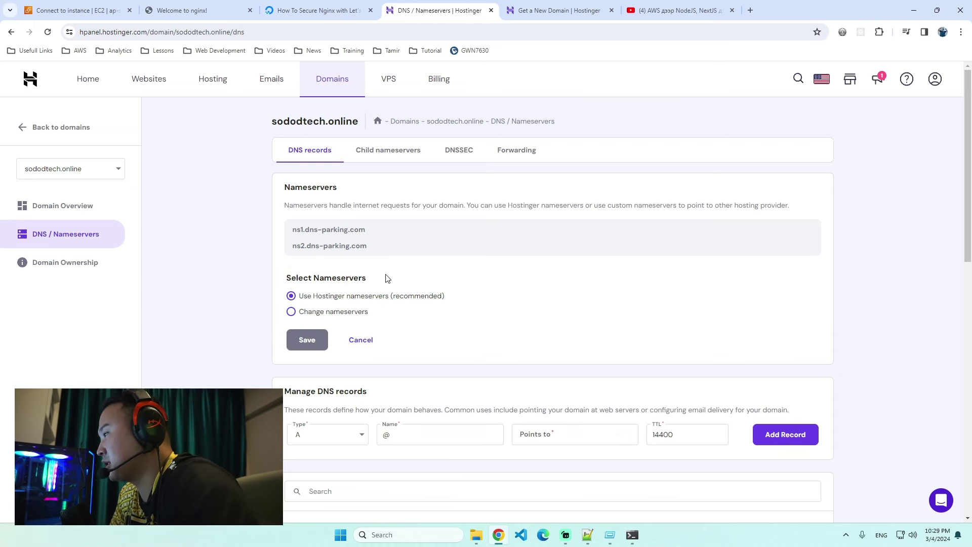
pyautogui.click(349, 314)
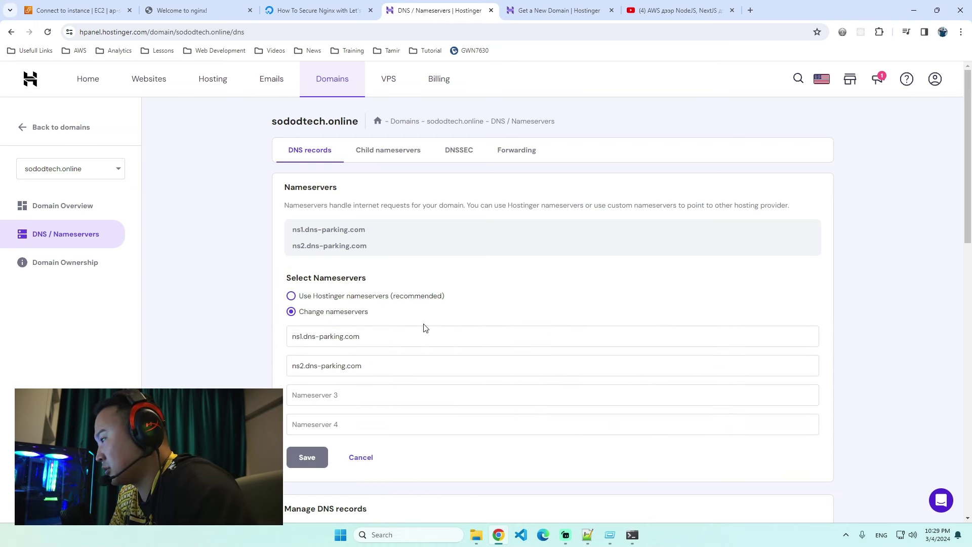
pyautogui.click(340, 297)
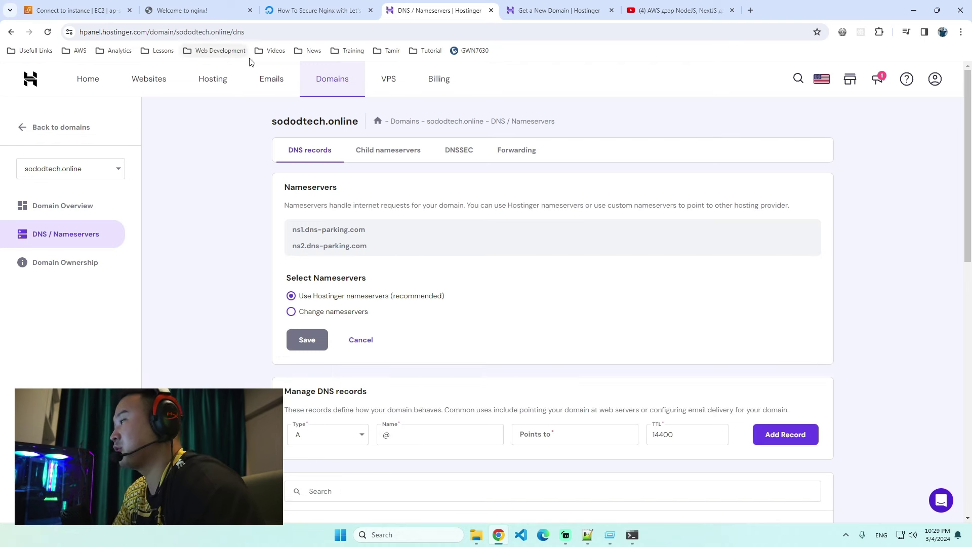
# Switch to the AWS console, find Route 53 by searching for "rout" and open the form for a new hosted zone.
pyautogui.click(79, 12)
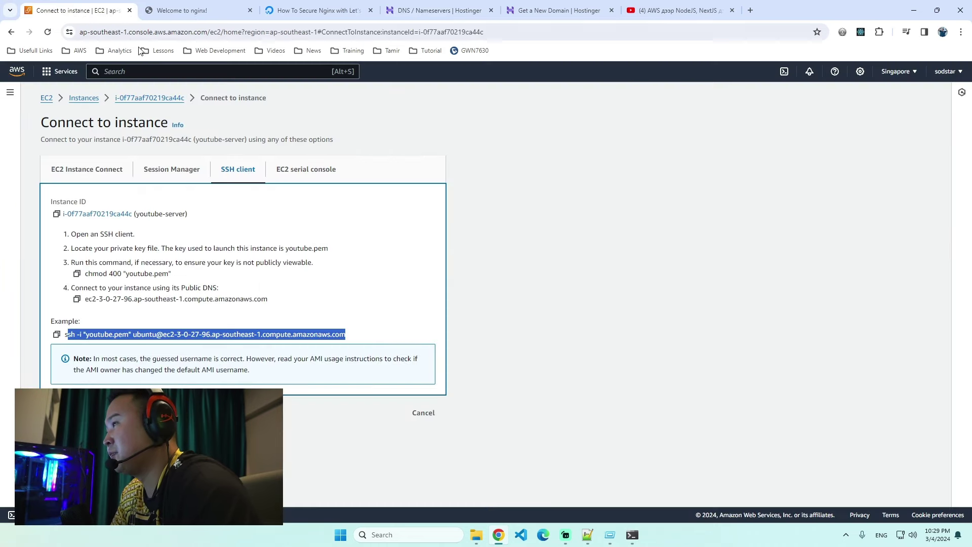
pyautogui.click(150, 71)
pyautogui.write('rout')
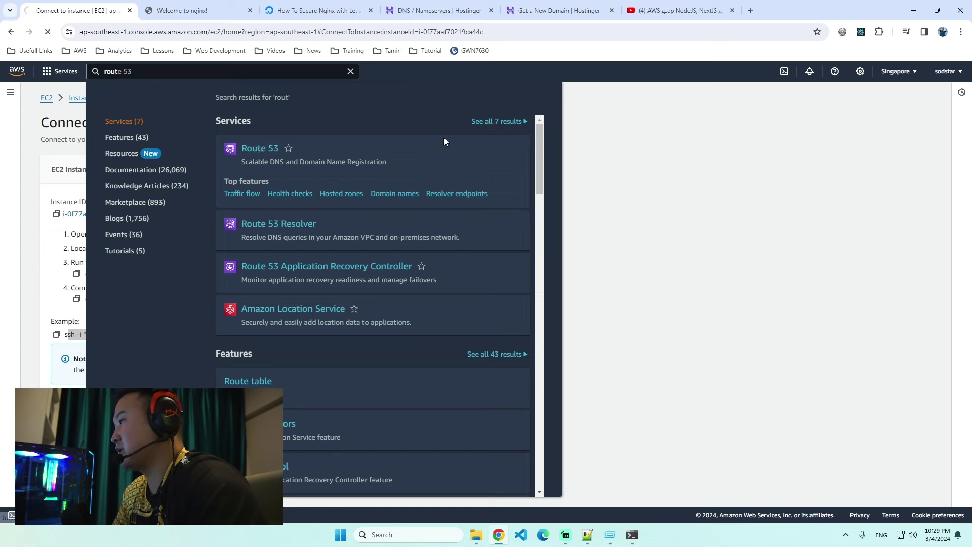
pyautogui.click(443, 151)
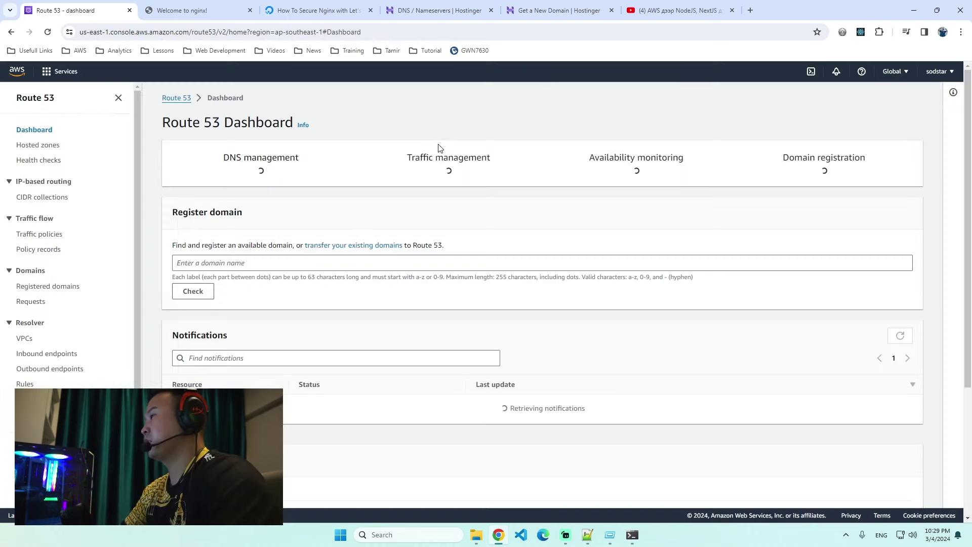
pyautogui.click(261, 199)
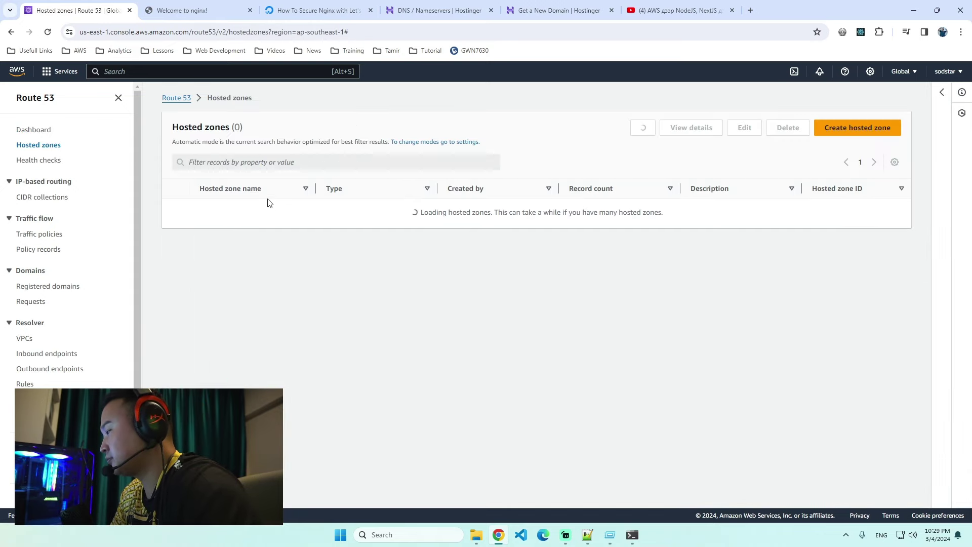
pyautogui.click(842, 129)
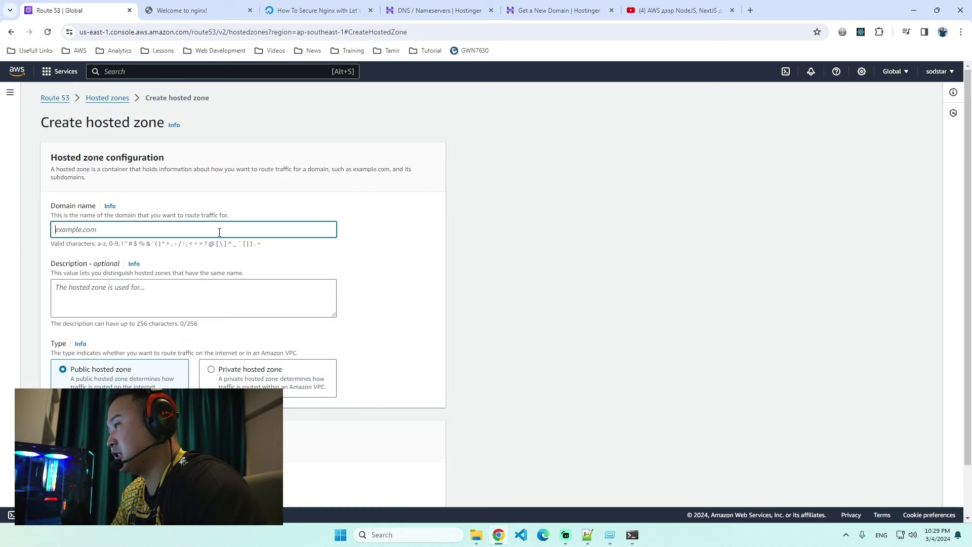
# Copy the domain sododtech.online from Hostinger and enter it as both the domain name and the description of the hosted zone.
pyautogui.click(559, 10)
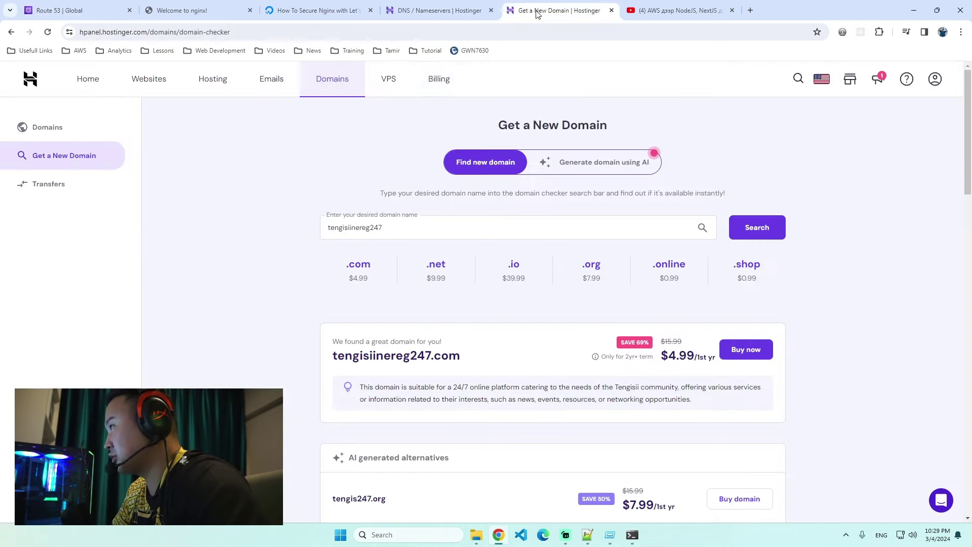
pyautogui.click(428, 11)
pyautogui.moveTo(357, 120); pyautogui.dragTo(264, 122)
pyautogui.hotkey('ctrl', 'c')
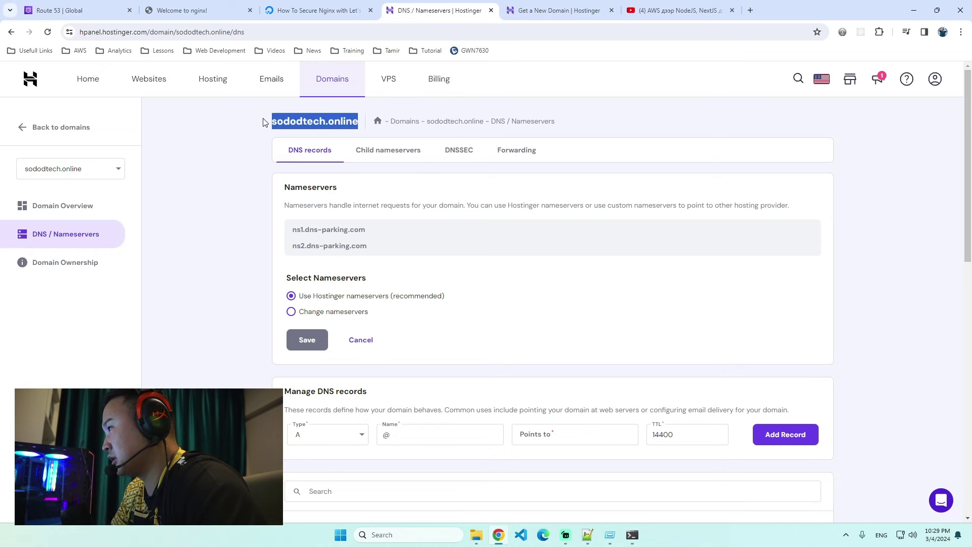
pyautogui.click(76, 10)
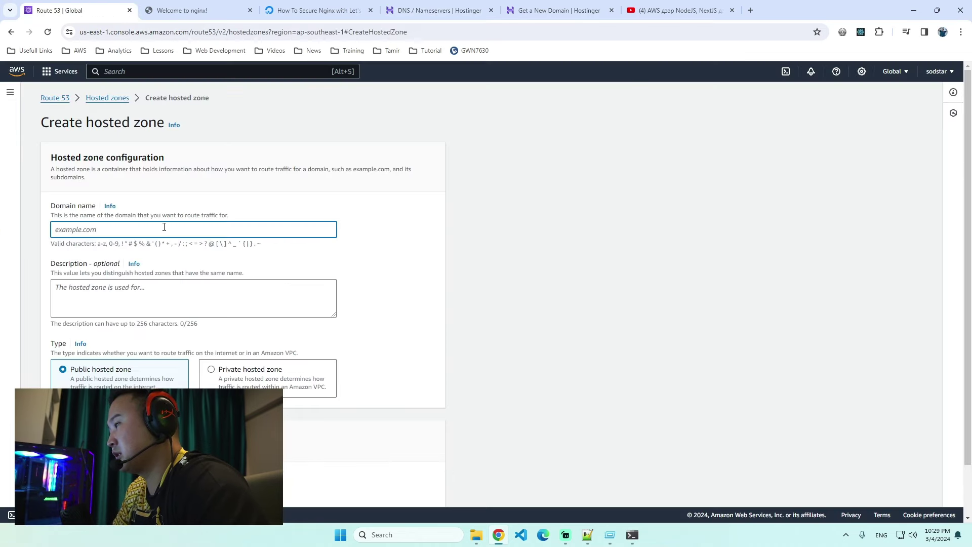
pyautogui.hotkey('ctrl', 'v')
pyautogui.click(164, 290)
pyautogui.hotkey('ctrl', 'v')
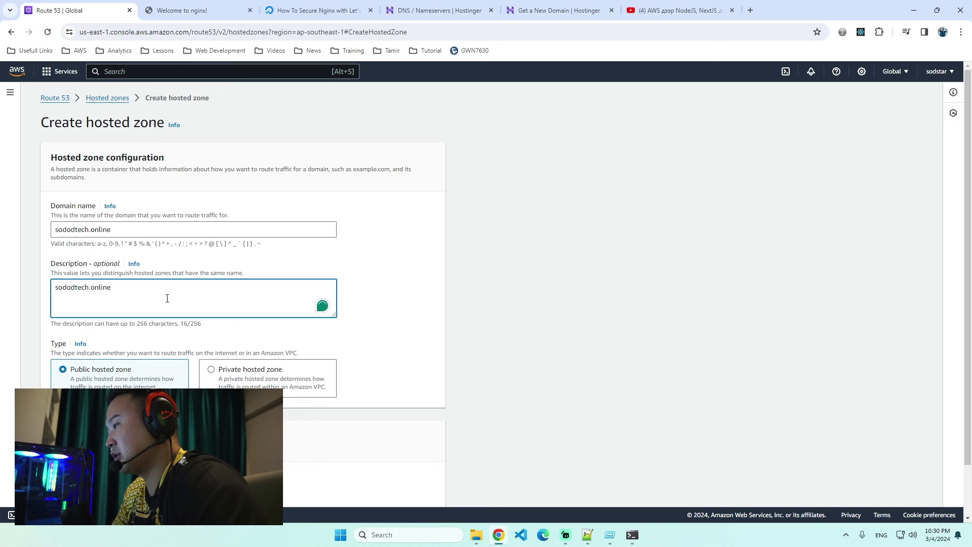
# Fill in the tag for the sododtech.online public hosted zone and create the zone.
pyautogui.scroll(-2, 160, 311)
pyautogui.click(303, 393)
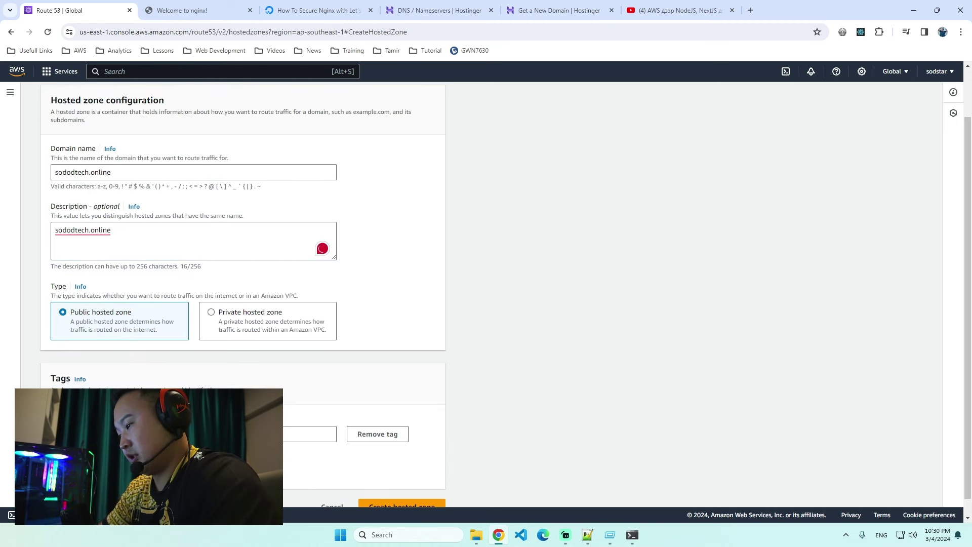
pyautogui.click(309, 434)
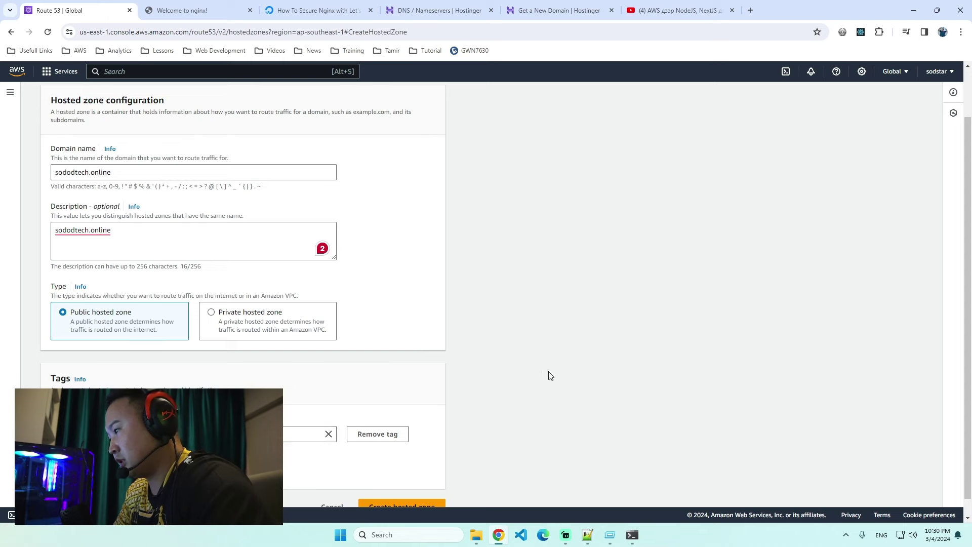
pyautogui.scroll(-1, 548, 375)
pyautogui.click(405, 488)
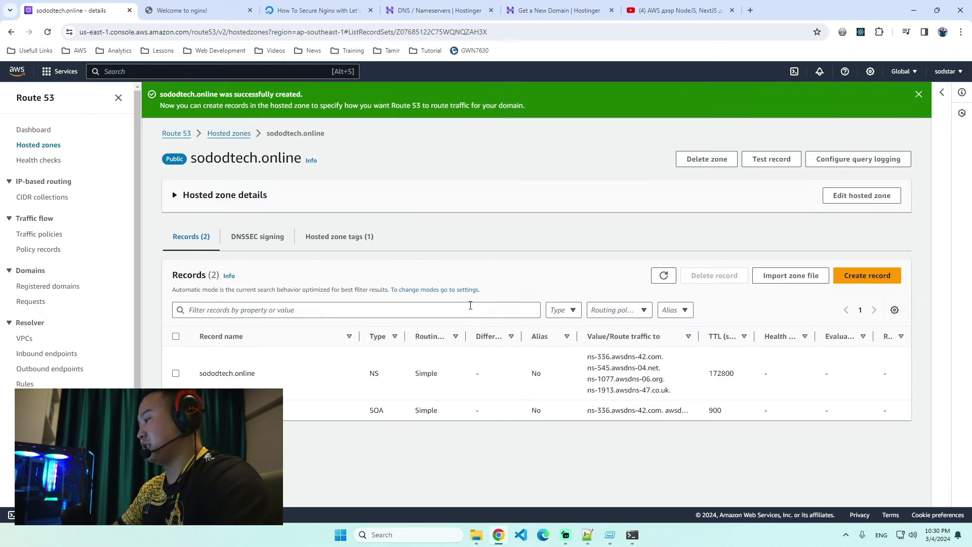
# Open the sododtech.online zone from the hosted zones list and copy the nameserver ns-336.awsdns-42.com from its NS record.
pyautogui.click(229, 134)
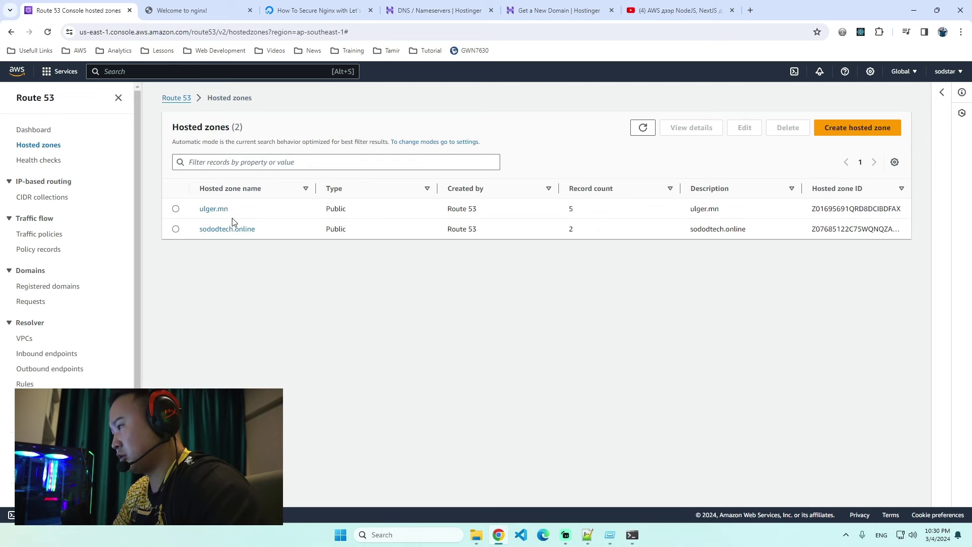
pyautogui.click(228, 230)
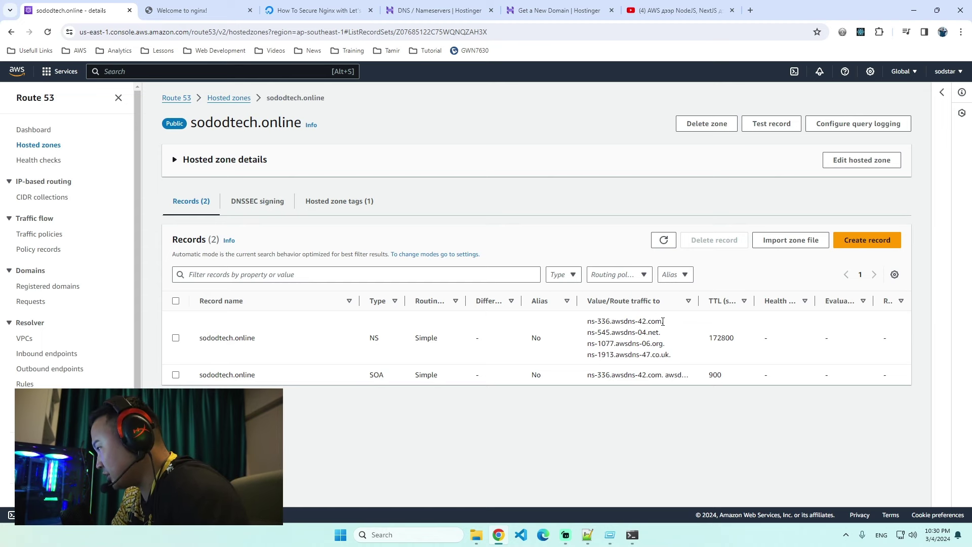
pyautogui.moveTo(662, 321); pyautogui.dragTo(570, 322)
pyautogui.hotkey('ctrl', 'c')
# In Hostinger's DNS / Nameservers page for sododtech.online, choose Change nameservers and replace the first nameserver with ns-336.awsdns-42.com, without leading spaces.
pyautogui.click(428, 10)
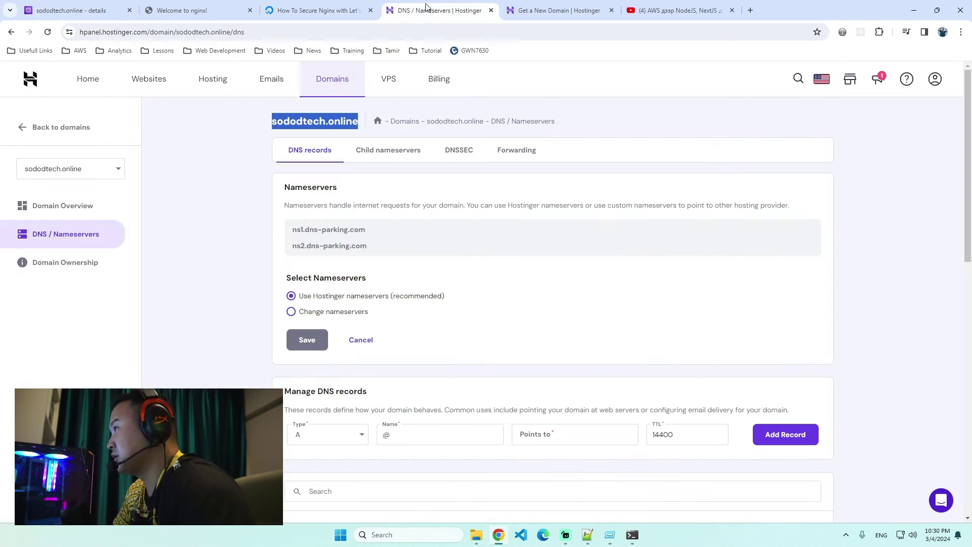
pyautogui.click(63, 208)
pyautogui.click(71, 235)
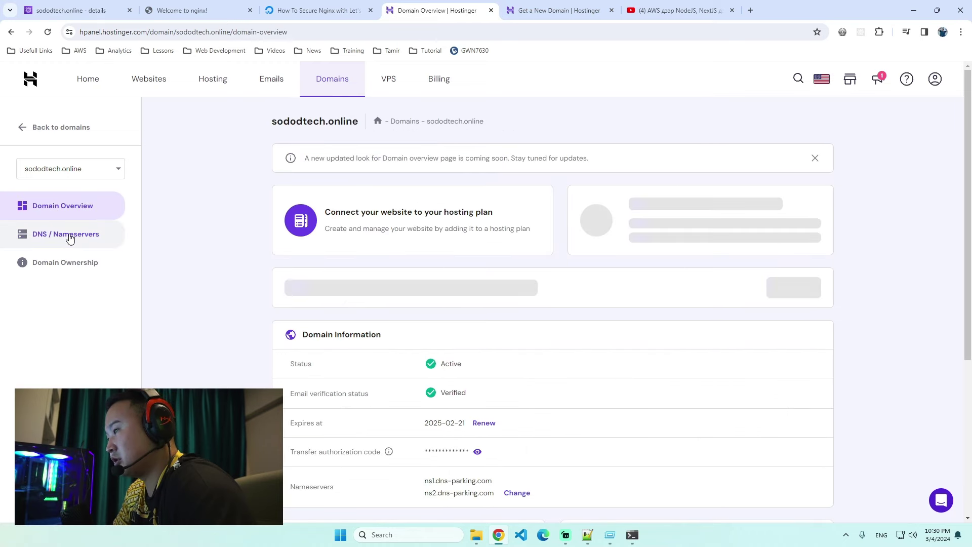
pyautogui.click(326, 281)
pyautogui.click(336, 312)
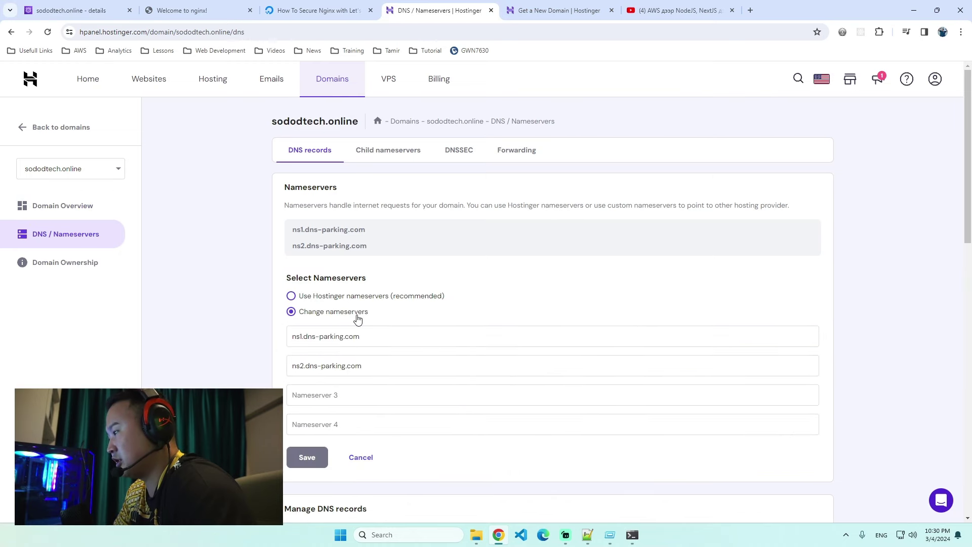
pyautogui.moveTo(362, 336); pyautogui.dragTo(243, 332)
pyautogui.hotkey('ctrl', 'v')
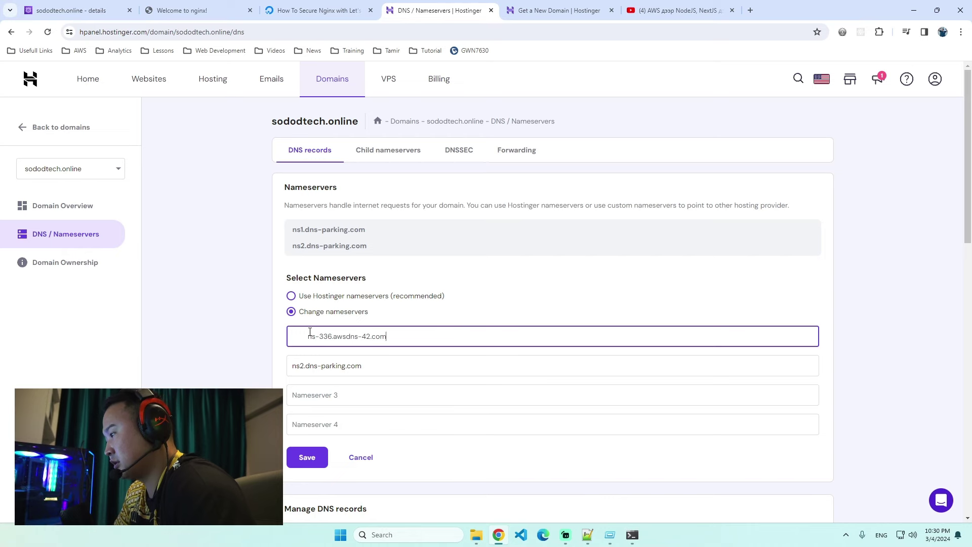
pyautogui.moveTo(310, 332); pyautogui.dragTo(263, 334)
pyautogui.press('BackSpace')
# Move the Route 53 tab beside Hostinger's and copy ns-545.awsdns-04.net from its NS record into the second nameserver field.
pyautogui.moveTo(76, 10); pyautogui.dragTo(340, 18)
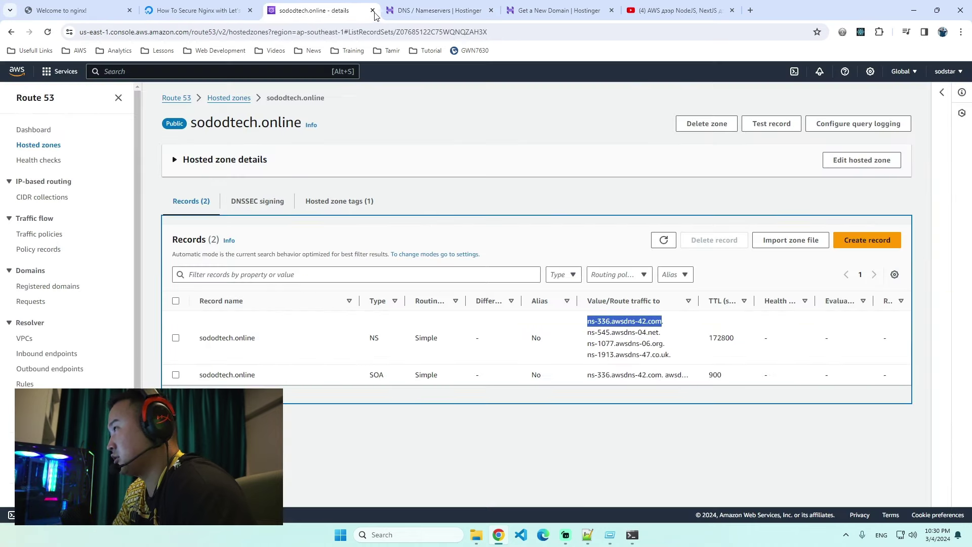
pyautogui.moveTo(656, 333); pyautogui.dragTo(587, 332)
pyautogui.hotkey('ctrl', 'c')
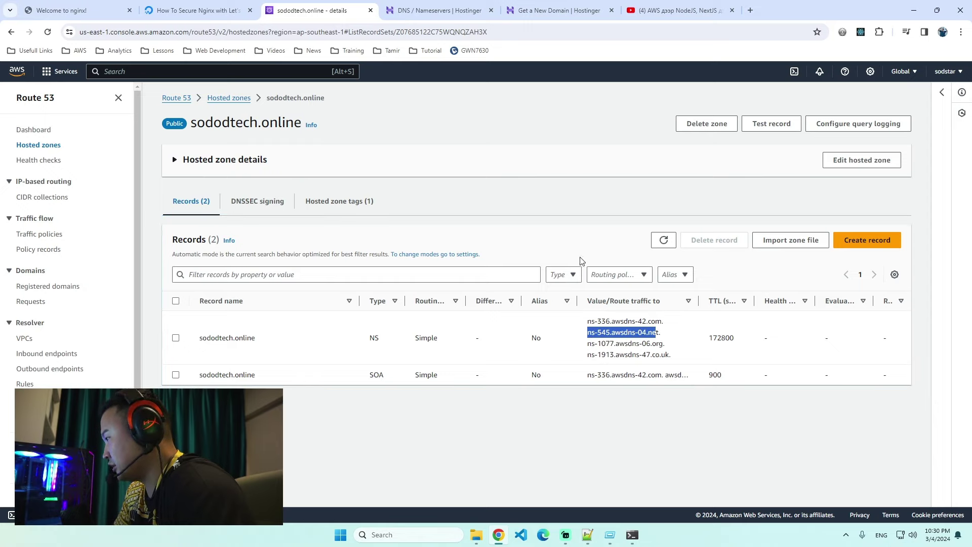
pyautogui.click(468, 7)
pyautogui.click(358, 364)
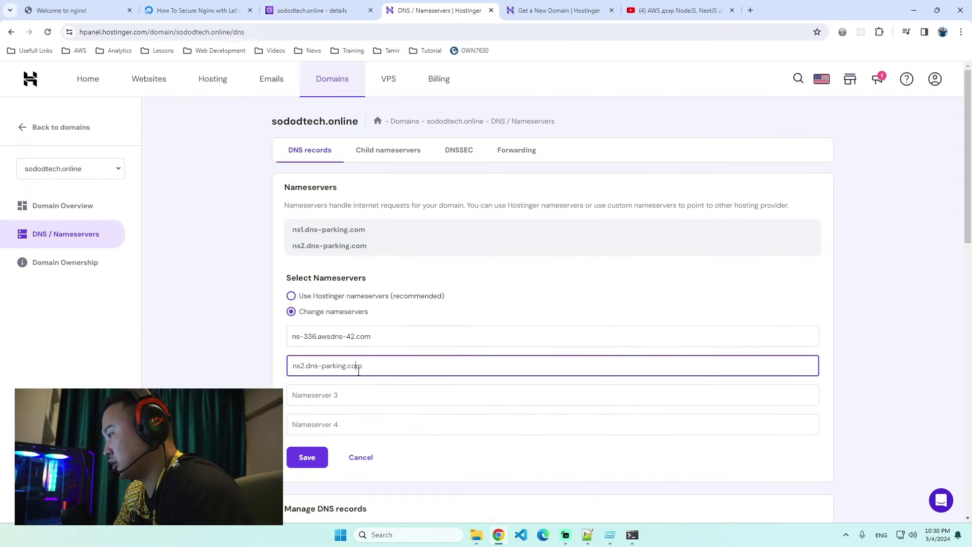
pyautogui.hotkey('ctrl', 'a')
pyautogui.hotkey('ctrl', 'v')
pyautogui.write('t')
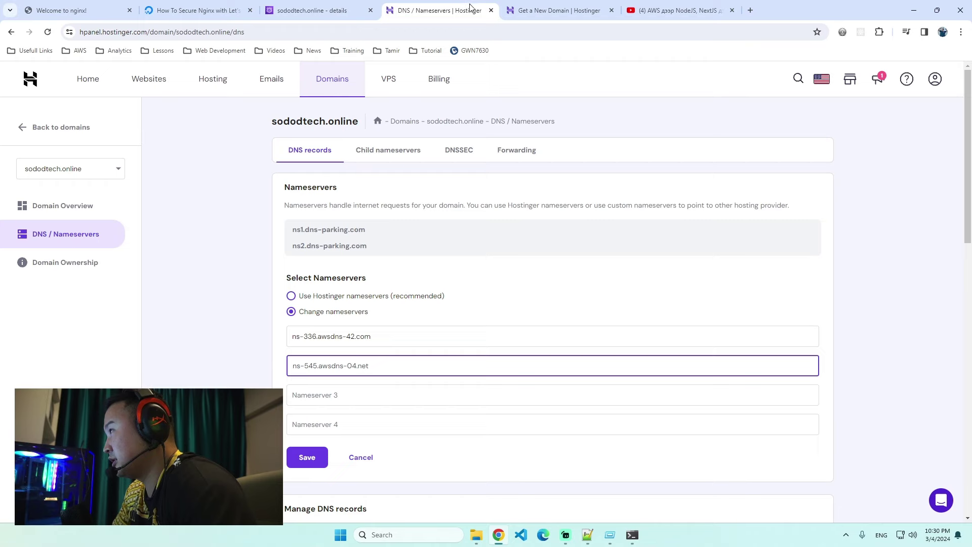
# Copy ns-1077.awsdns-06.org from the Route 53 NS record and enter it as the third nameserver in Hostinger.
pyautogui.click(311, 10)
pyautogui.moveTo(662, 342); pyautogui.dragTo(583, 344)
pyautogui.hotkey('ctrl', 'c')
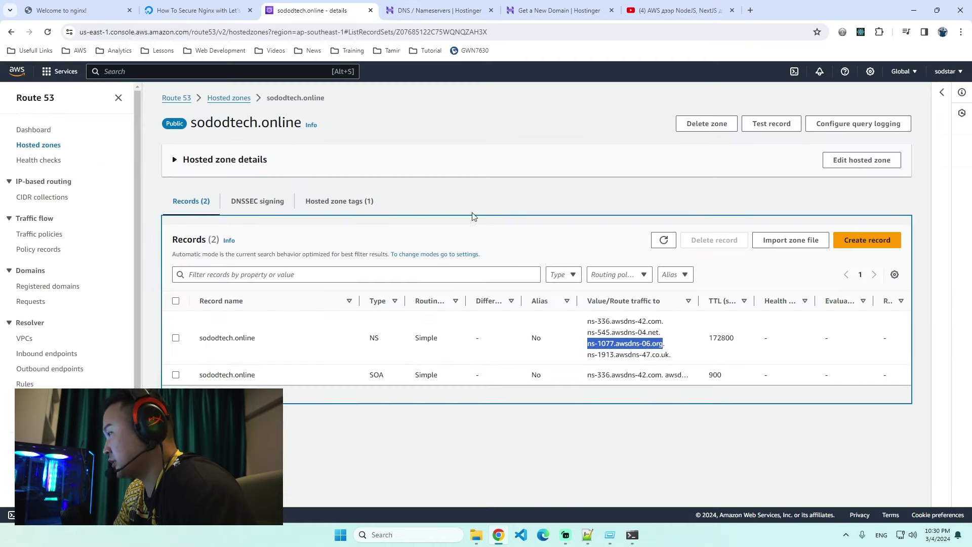
pyautogui.hotkey('ctrl', 'Tab')
pyautogui.click(365, 393)
pyautogui.hotkey('ctrl', 'v')
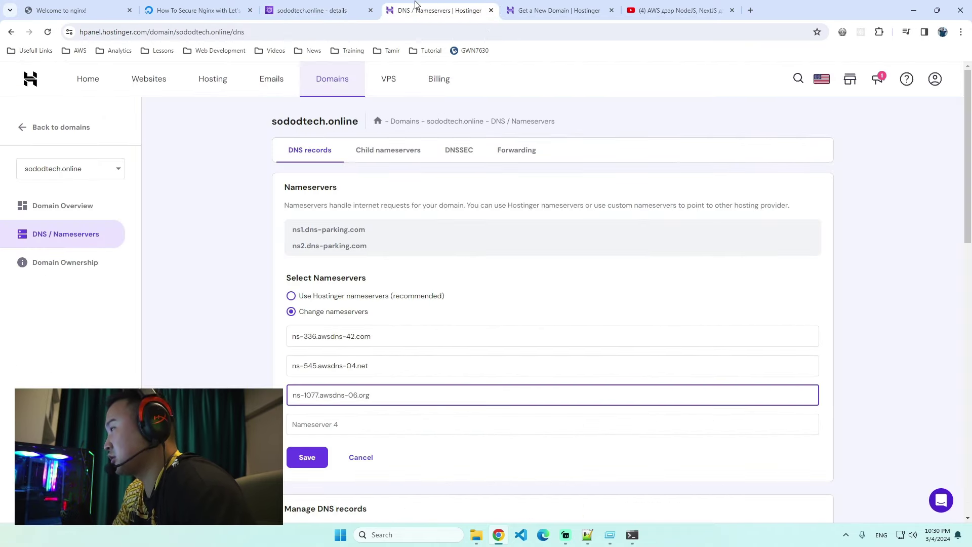
# Copy ns-1913.awsdns-47.co.uk from Route 53 as Hostinger's fourth nameserver, then save the nameserver change and close its confirmation.
pyautogui.hotkey('ctrl', 'shift', 'Tab')
pyautogui.moveTo(668, 354); pyautogui.dragTo(583, 355)
pyautogui.hotkey('ctrl', 'c')
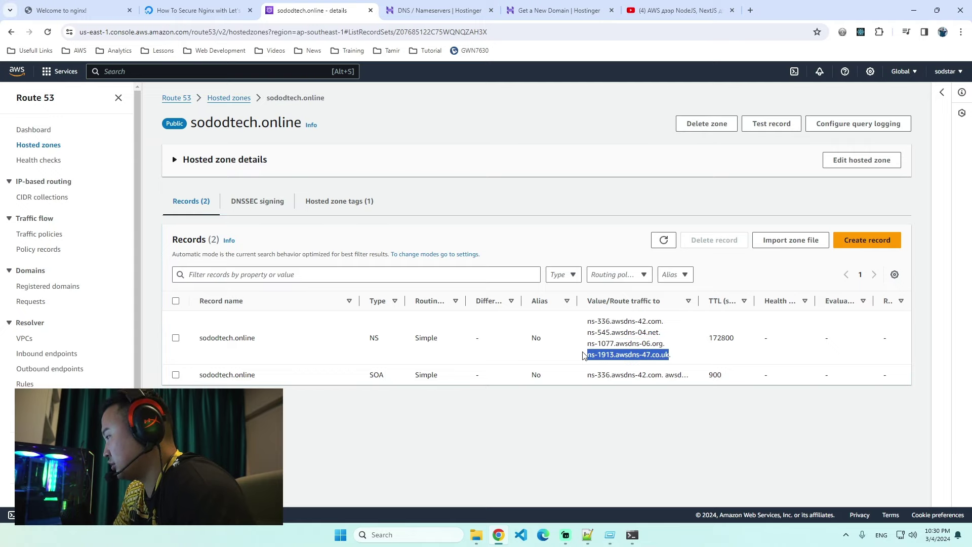
pyautogui.hotkey('ctrl', 'Tab')
pyautogui.click(375, 424)
pyautogui.hotkey('ctrl', 'v')
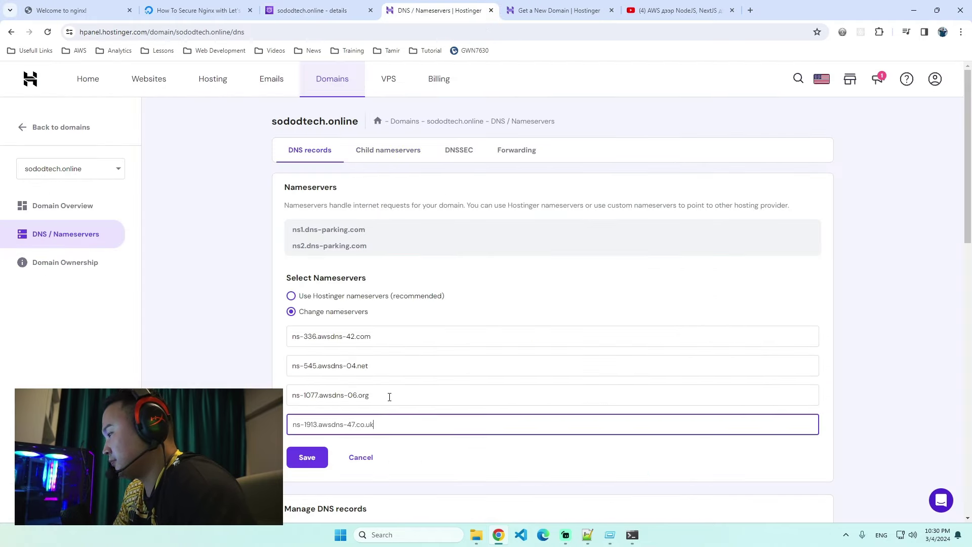
pyautogui.click(306, 457)
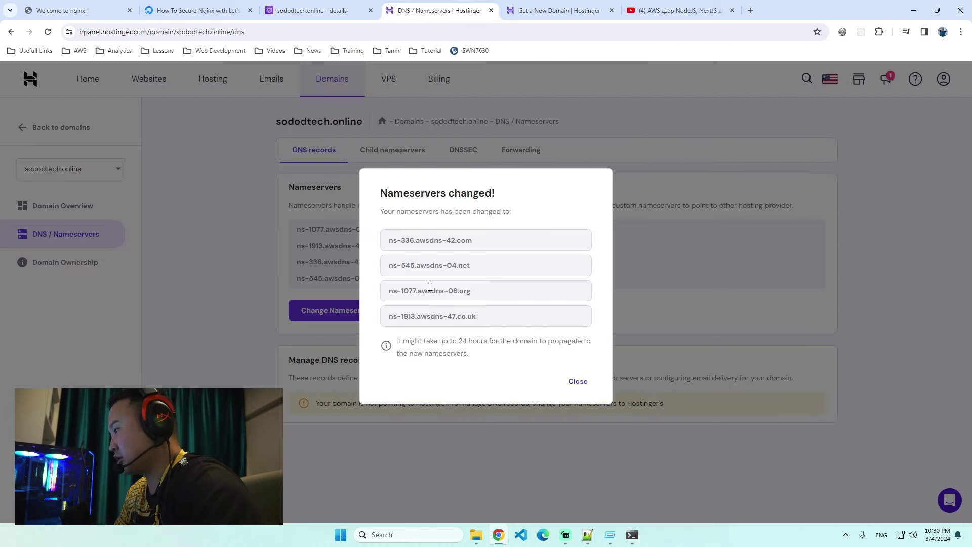
pyautogui.moveTo(401, 340); pyautogui.dragTo(571, 340)
pyautogui.click(533, 357)
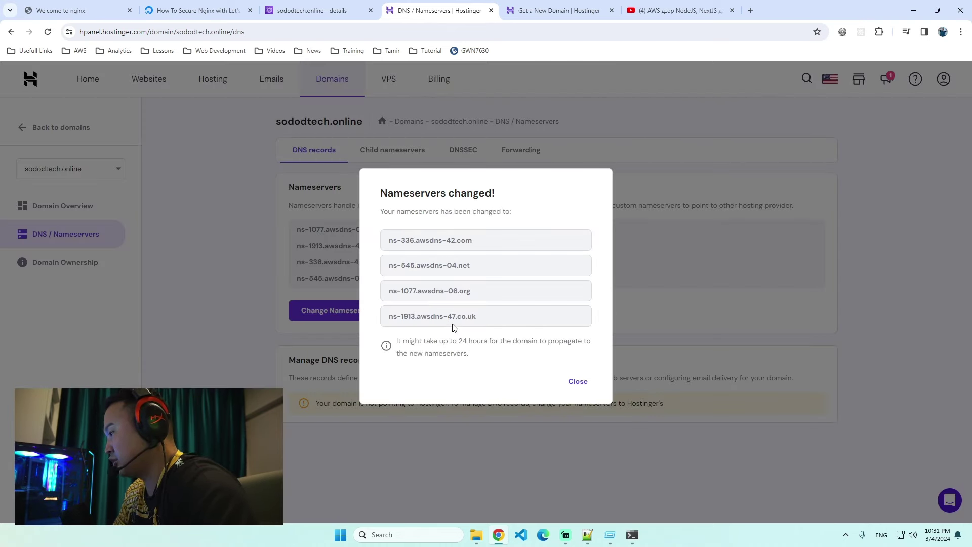
pyautogui.click(580, 384)
# Open intodns.com in a new tab and run a DNS report for sododtech.online, copying the domain name from Hostinger.
pyautogui.hotkey('ctrl', 't')
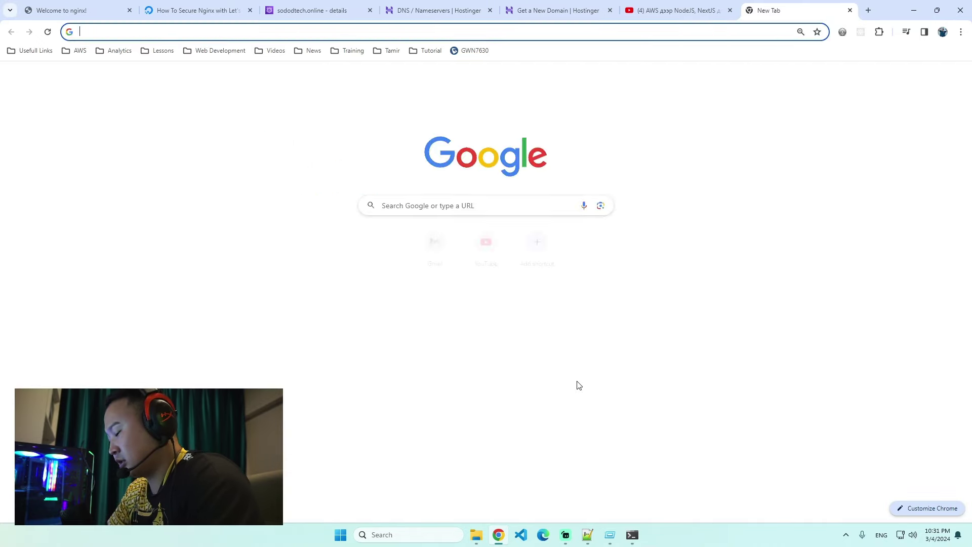
pyautogui.write('intodns.com')
pyautogui.press('Return')
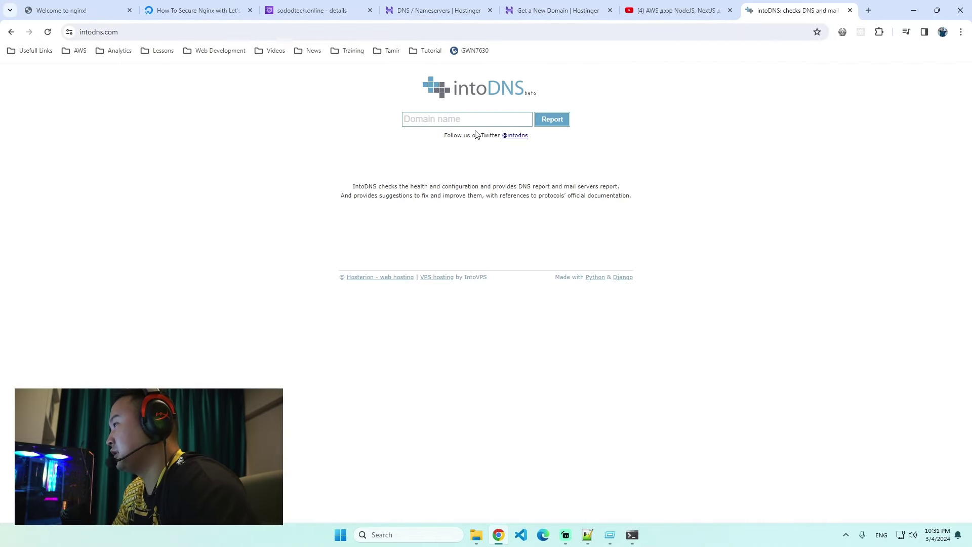
pyautogui.click(558, 18)
pyautogui.click(435, 14)
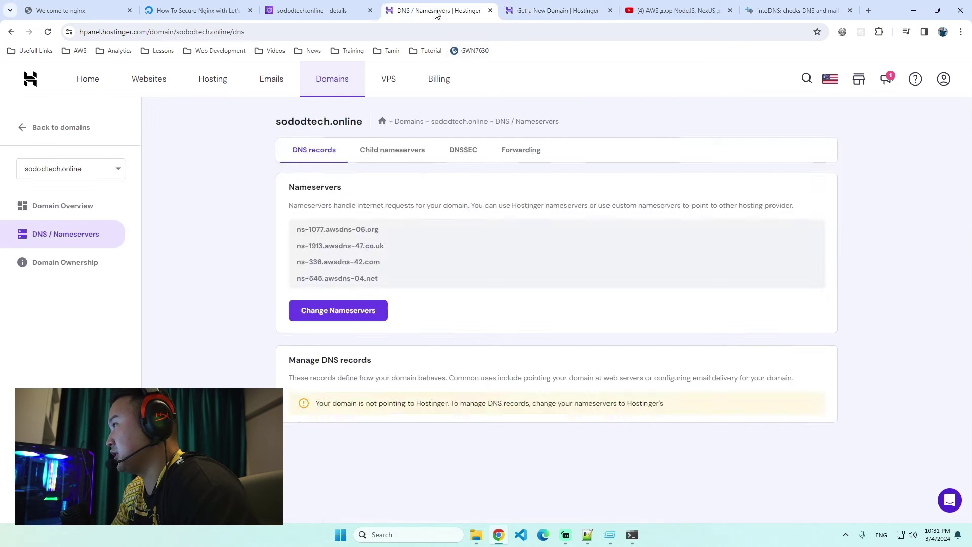
pyautogui.moveTo(362, 121); pyautogui.dragTo(279, 120)
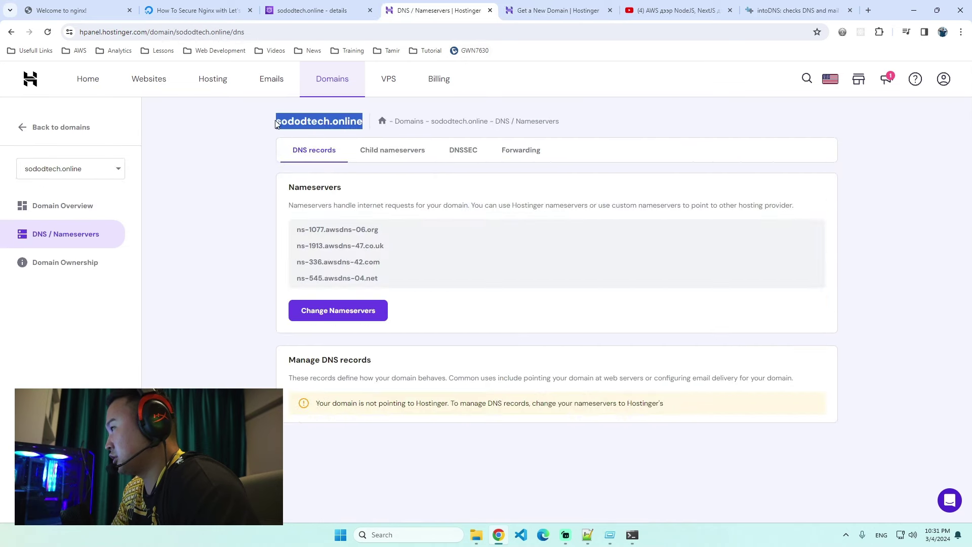
pyautogui.click(797, 10)
pyautogui.click(437, 118)
pyautogui.click(555, 120)
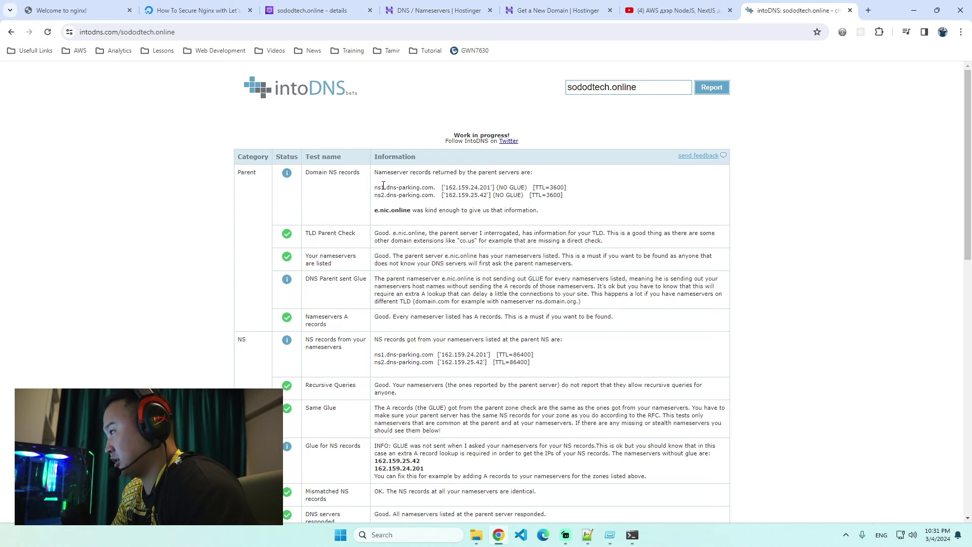
# Reload the intoDNS report several times and check the nameserver records listed for sododtech.online.
pyautogui.moveTo(383, 186); pyautogui.dragTo(423, 187)
pyautogui.click(422, 187)
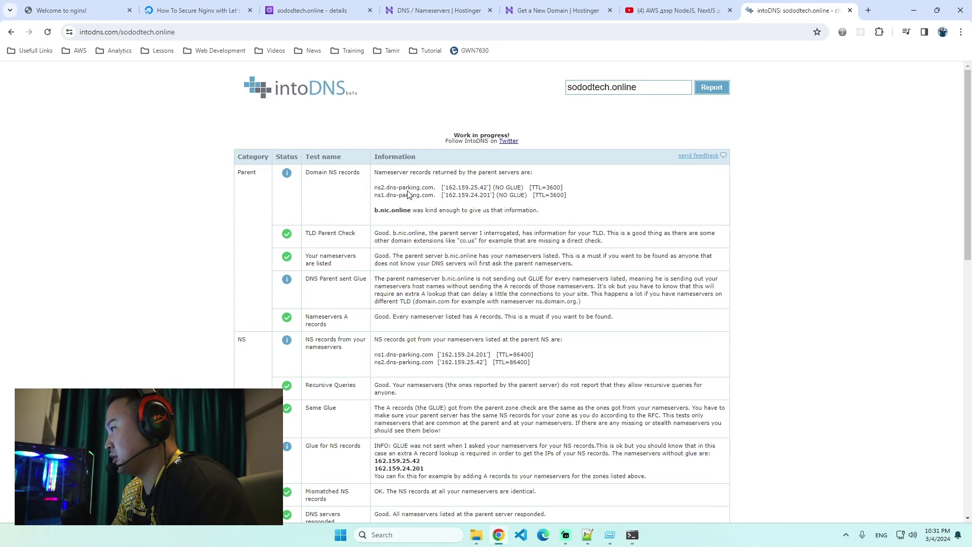
pyautogui.press('F5')
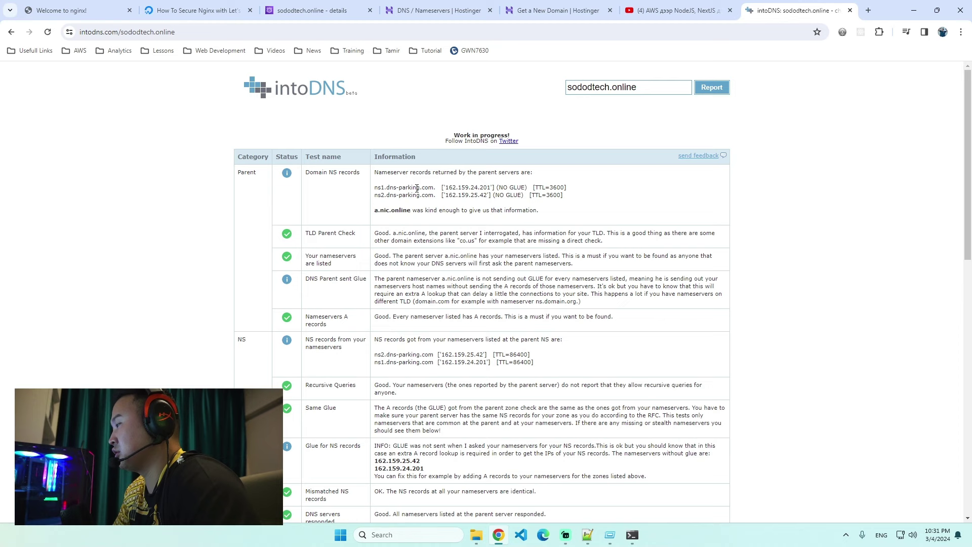
pyautogui.press('F5')
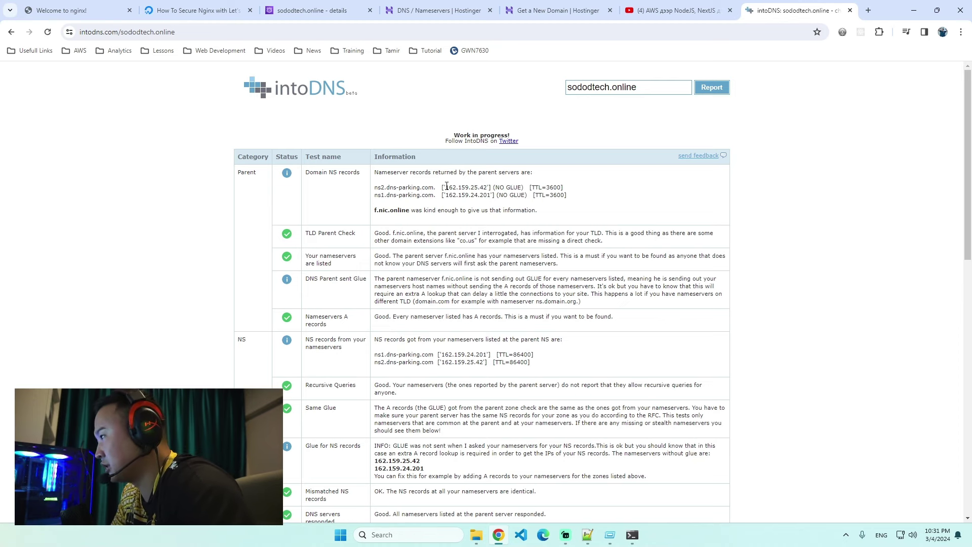
pyautogui.press('F5')
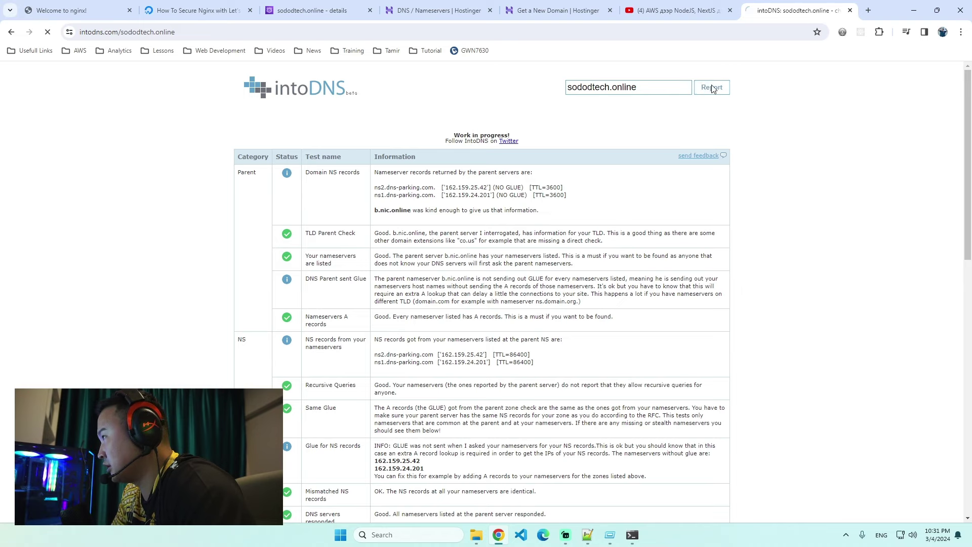
# Compare the NS record values in the Route 53 zone with the nameservers set in Hostinger.
pyautogui.click(319, 10)
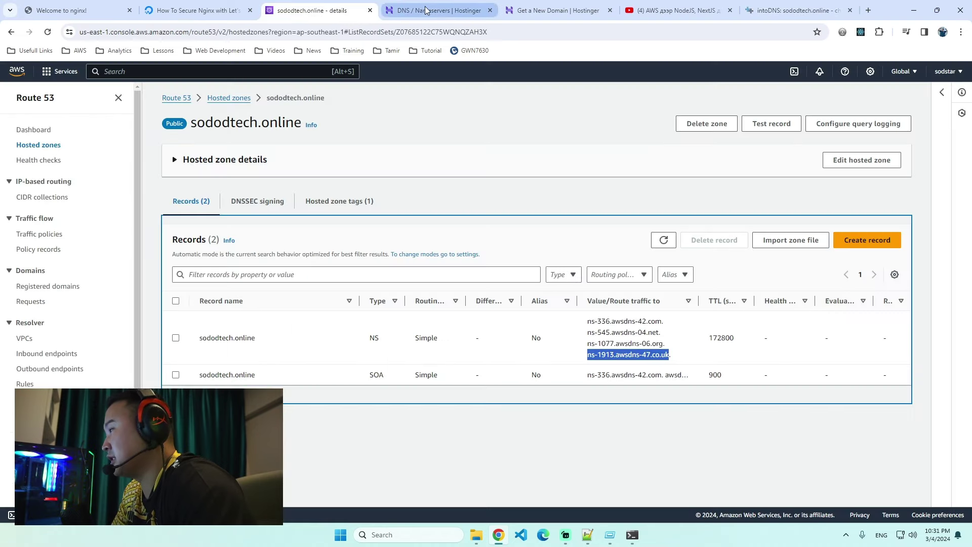
pyautogui.click(425, 10)
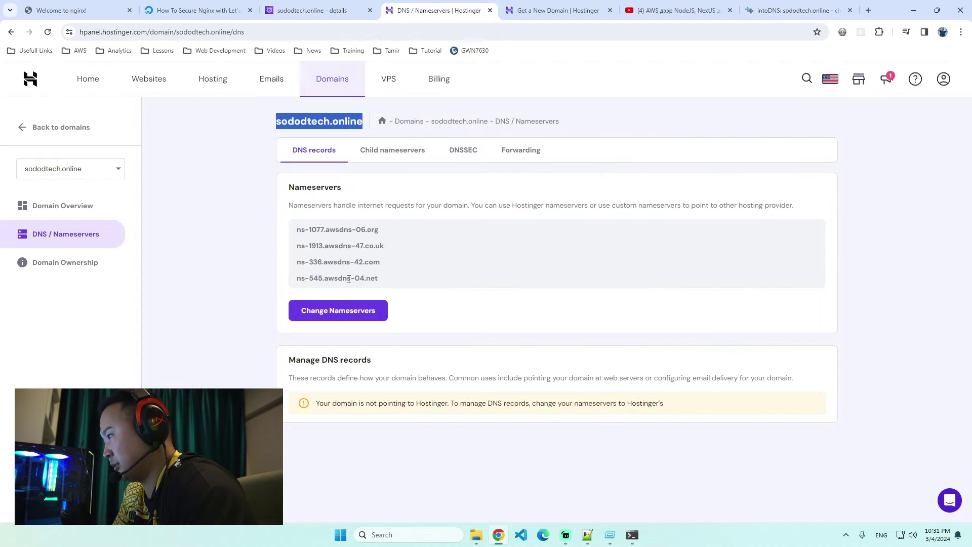
pyautogui.click(320, 12)
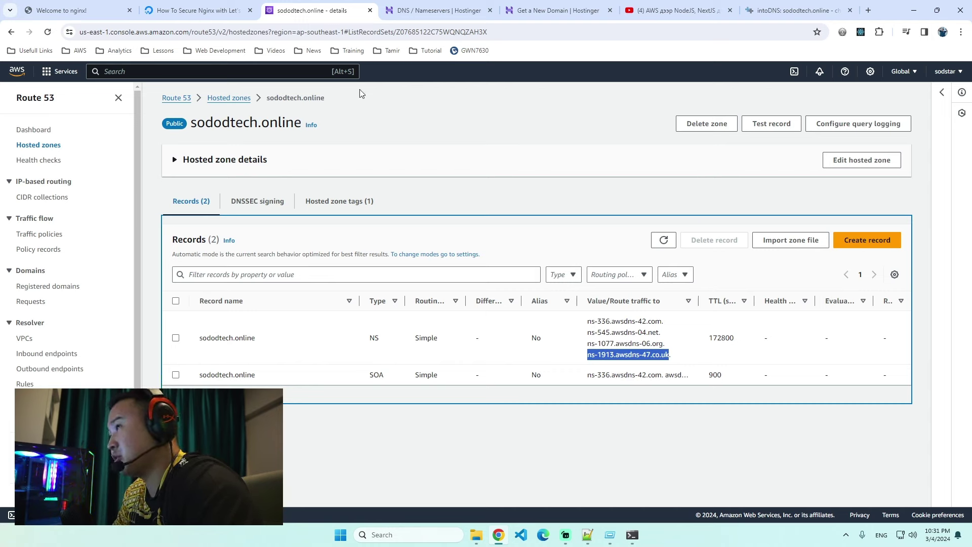
# Start a new record in the sododtech.online hosted zone and enter www as its record name.
pyautogui.click(866, 248)
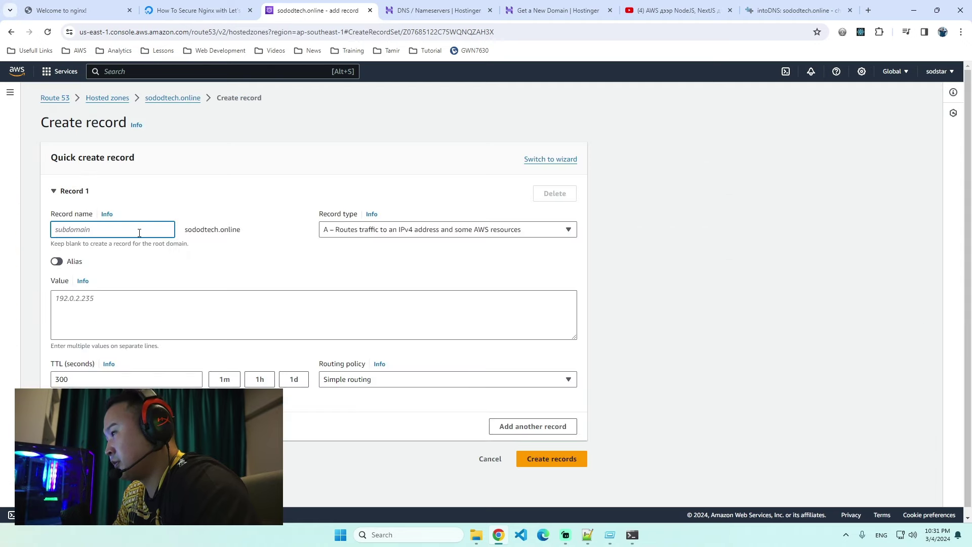
pyautogui.moveTo(242, 230); pyautogui.dragTo(186, 231)
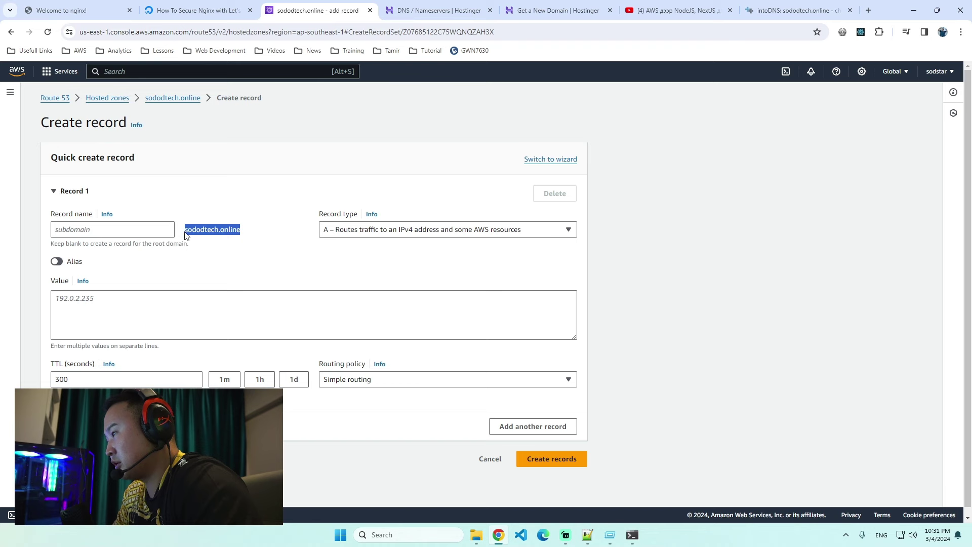
pyautogui.click(118, 234)
pyautogui.write('www')
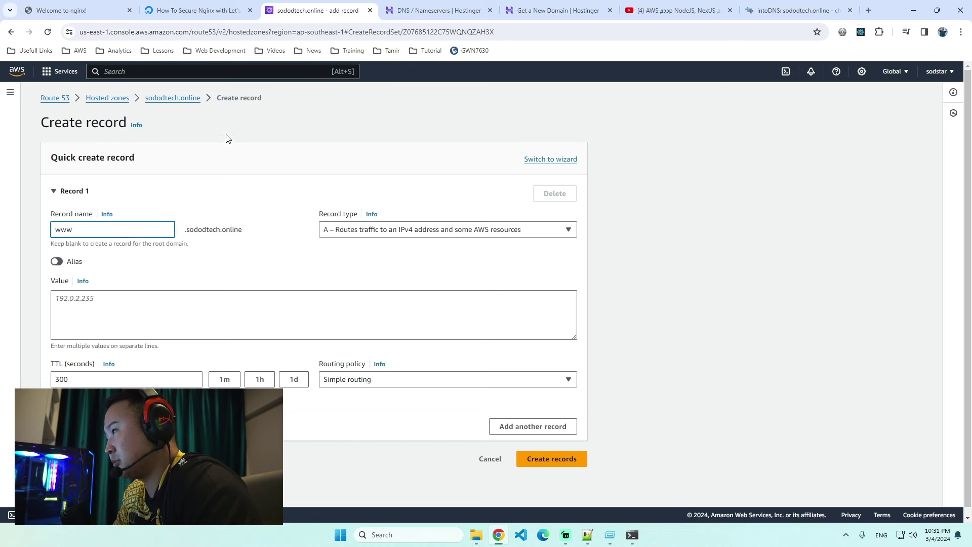
# Open the EC2 console in a new tab and copy the public IPv4 address of the running youtube-server instance.
pyautogui.click(48, 76)
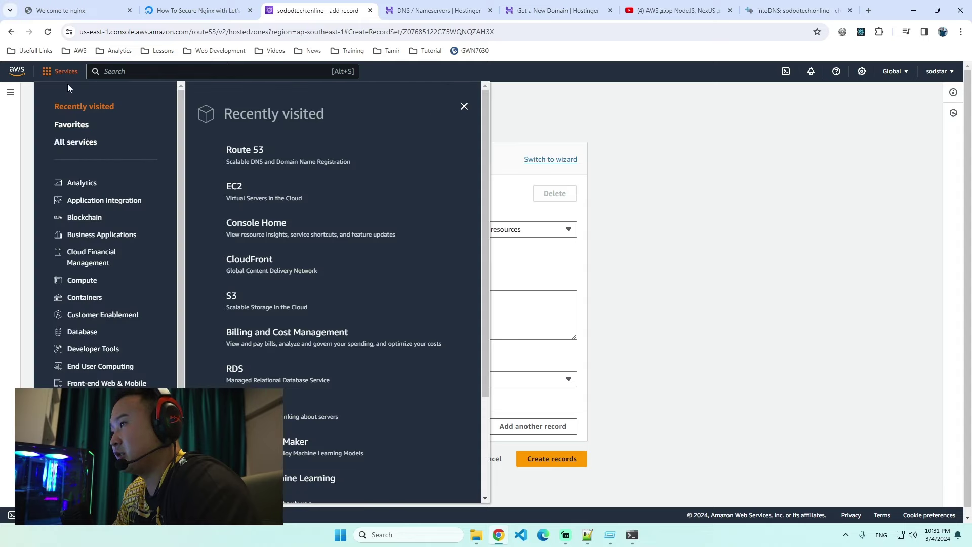
pyautogui.middleClick(234, 186)
pyautogui.click(360, 12)
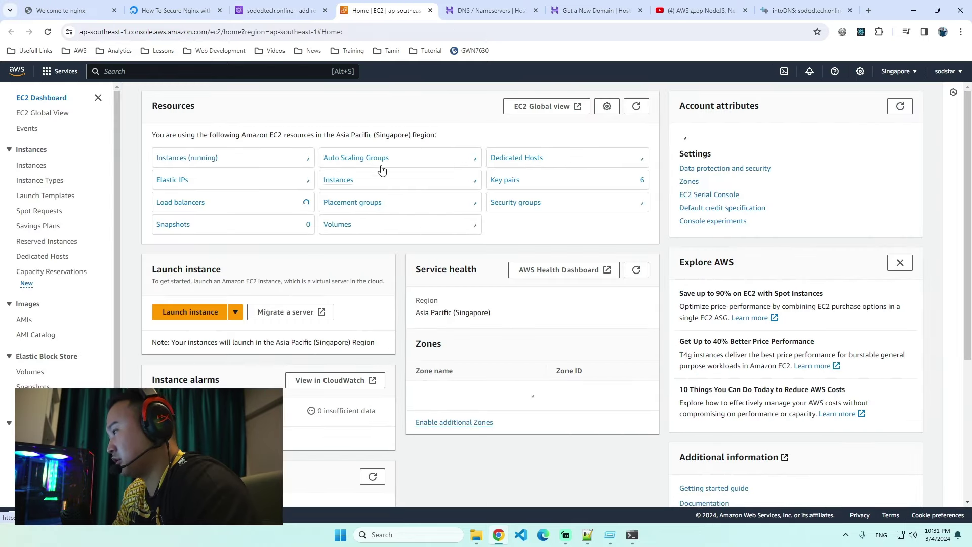
pyautogui.click(213, 158)
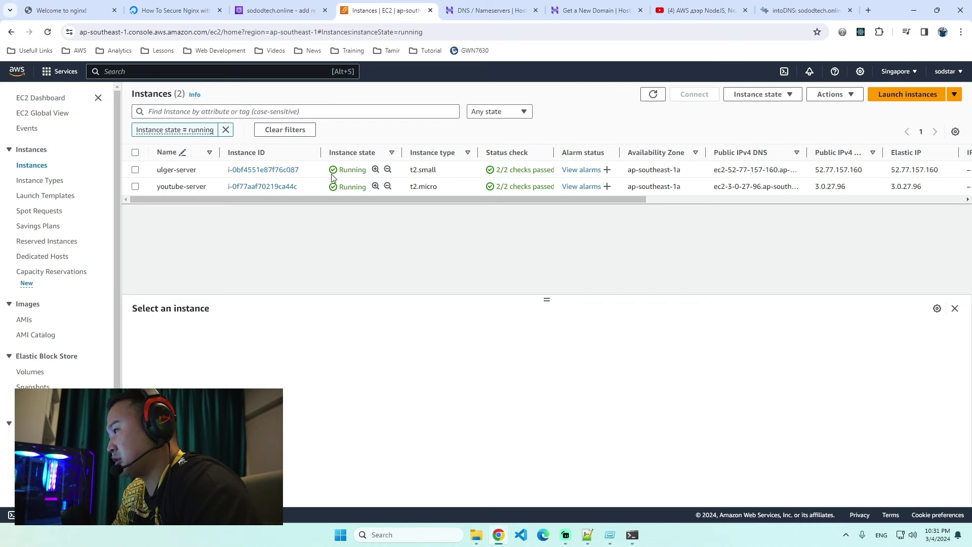
pyautogui.click(332, 190)
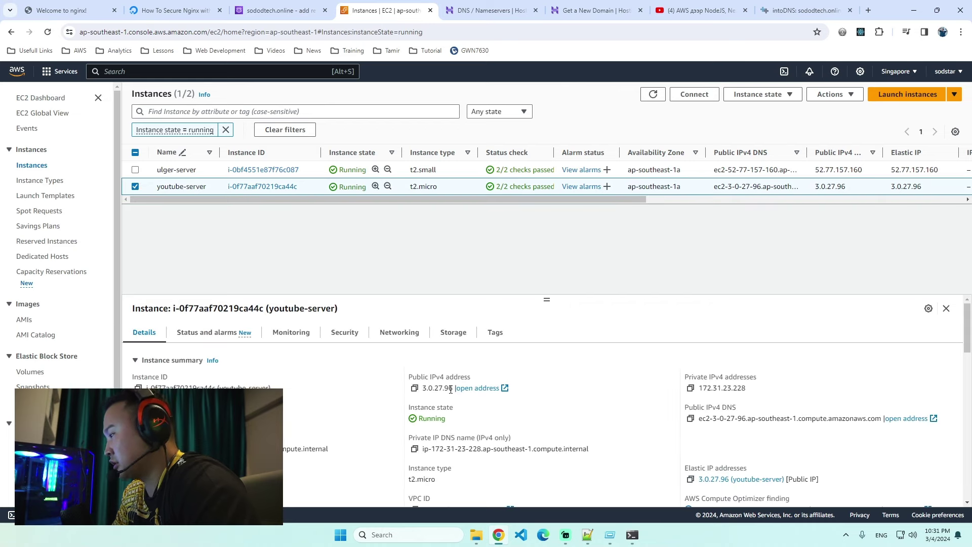
pyautogui.moveTo(450, 389); pyautogui.dragTo(419, 393)
pyautogui.hotkey('ctrl', 'c')
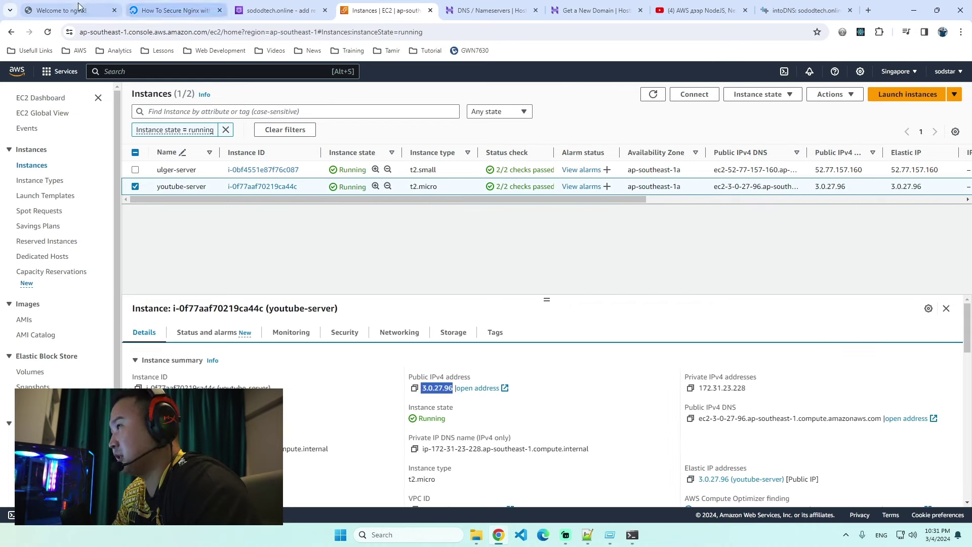
# Set the www record's value to 3.0.27.96 in Route 53 and create the A record for sododtech.online.
pyautogui.click(279, 10)
pyautogui.click(712, 291)
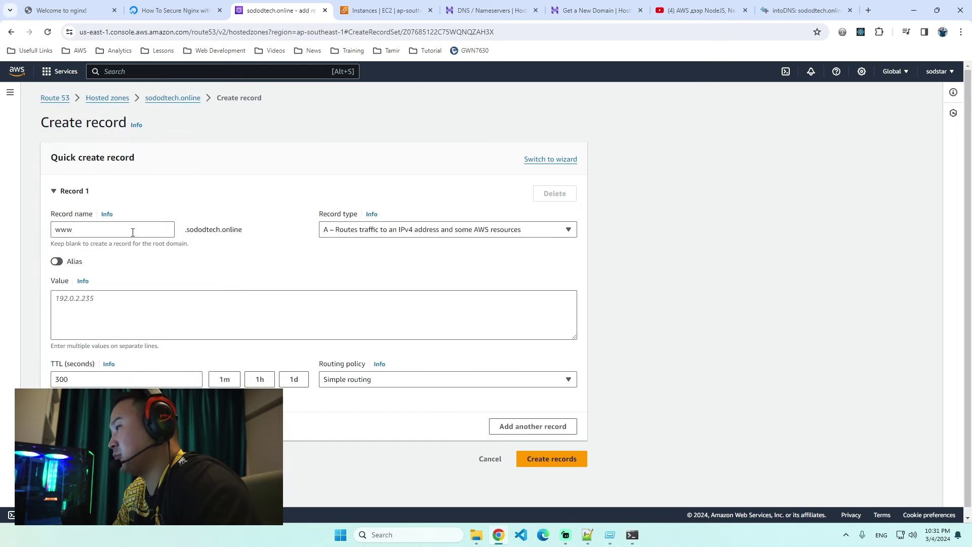
pyautogui.moveTo(242, 237); pyautogui.dragTo(173, 221)
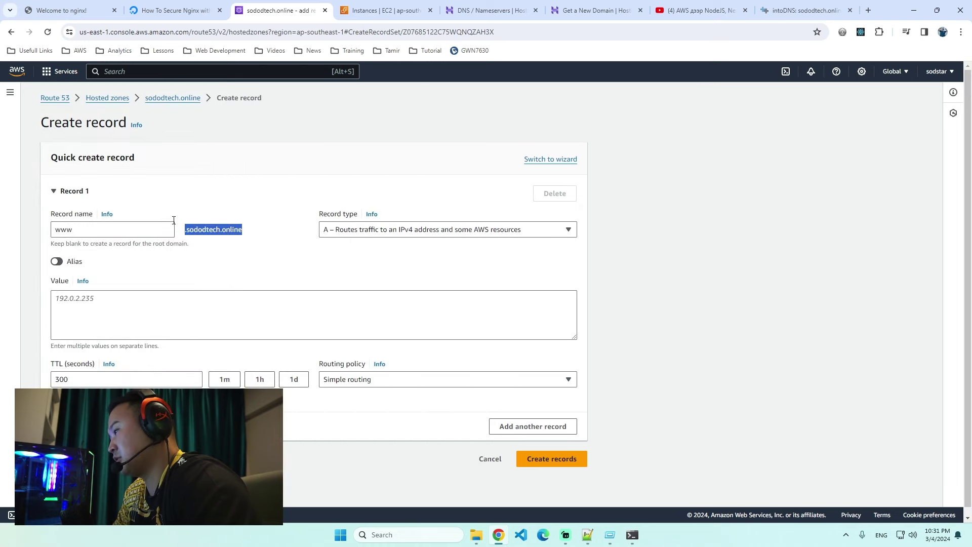
pyautogui.click(225, 306)
pyautogui.hotkey('ctrl', 'v')
pyautogui.moveTo(88, 299); pyautogui.dragTo(29, 304)
pyautogui.hotkey('ctrl', 'c')
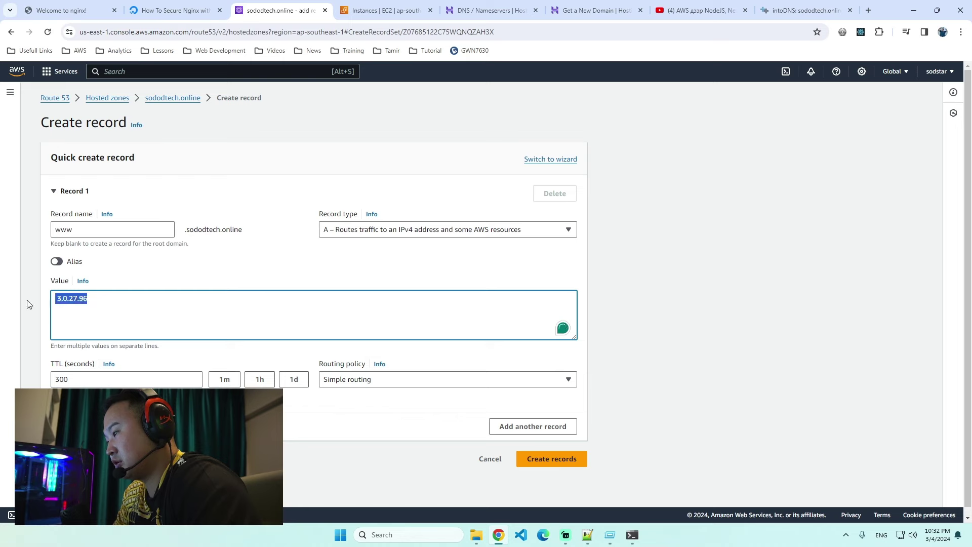
pyautogui.click(567, 462)
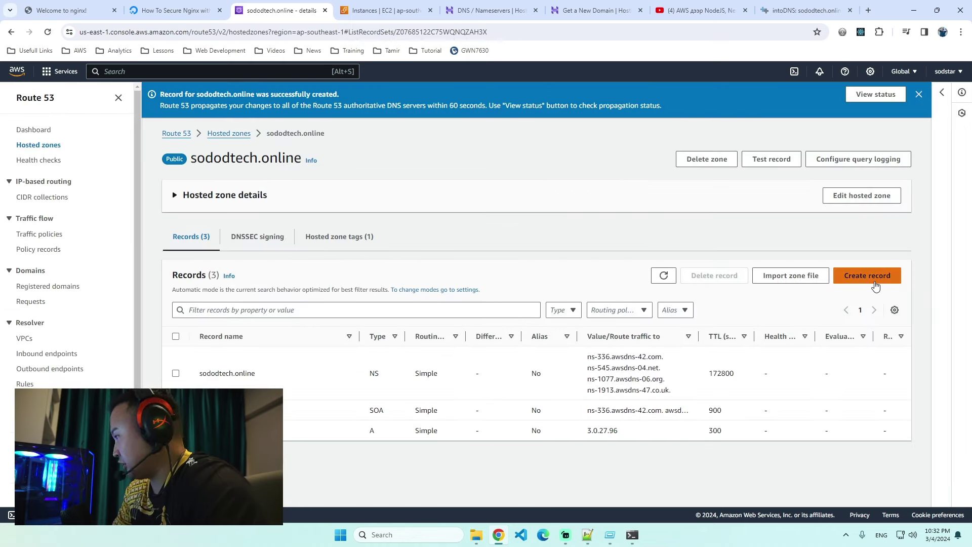
# Create an A record for the root domain with value 3.0.27.96, leaving the record name blank, and copy its IP address.
pyautogui.click(867, 279)
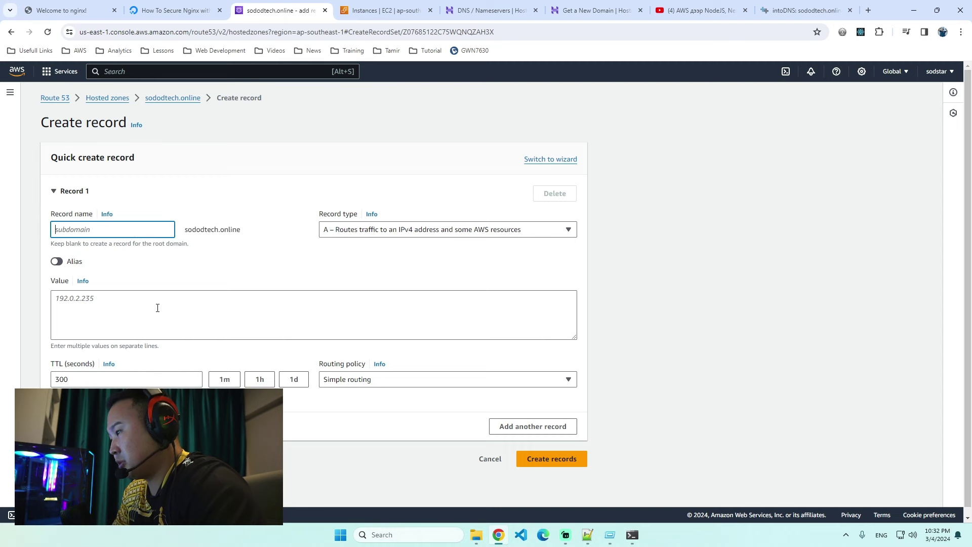
pyautogui.click(158, 307)
pyautogui.hotkey('ctrl', 'v')
pyautogui.click(89, 230)
pyautogui.click(56, 298)
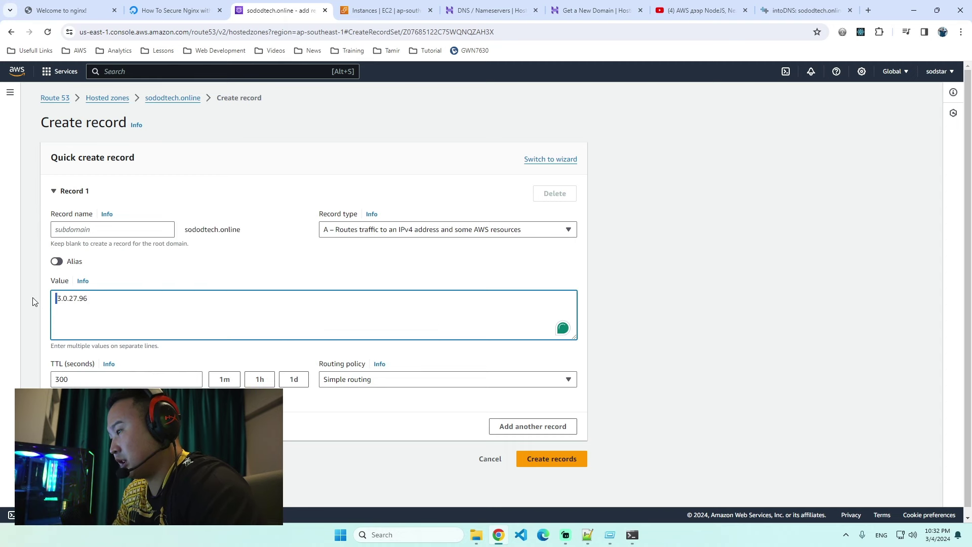
pyautogui.press('Delete')
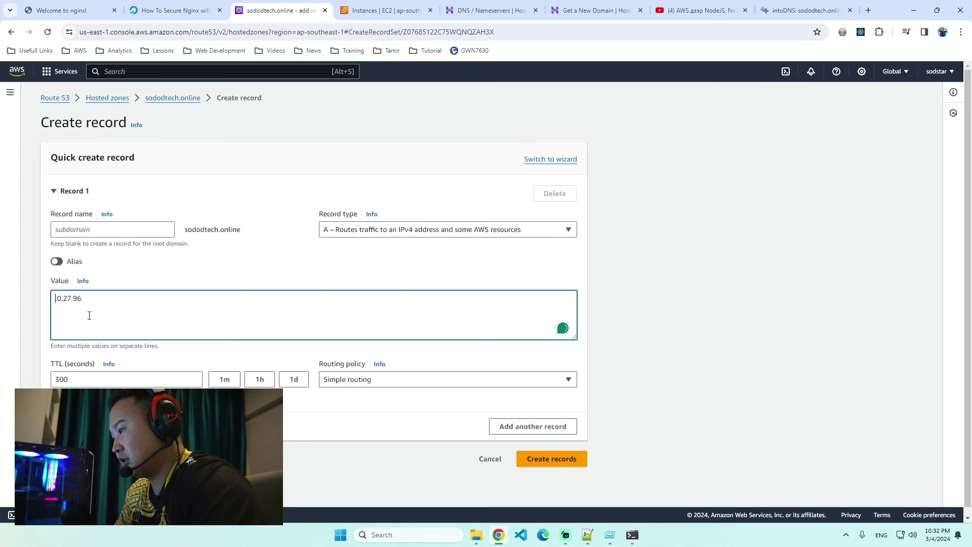
pyautogui.hotkey('ctrl', 'z')
pyautogui.click(558, 458)
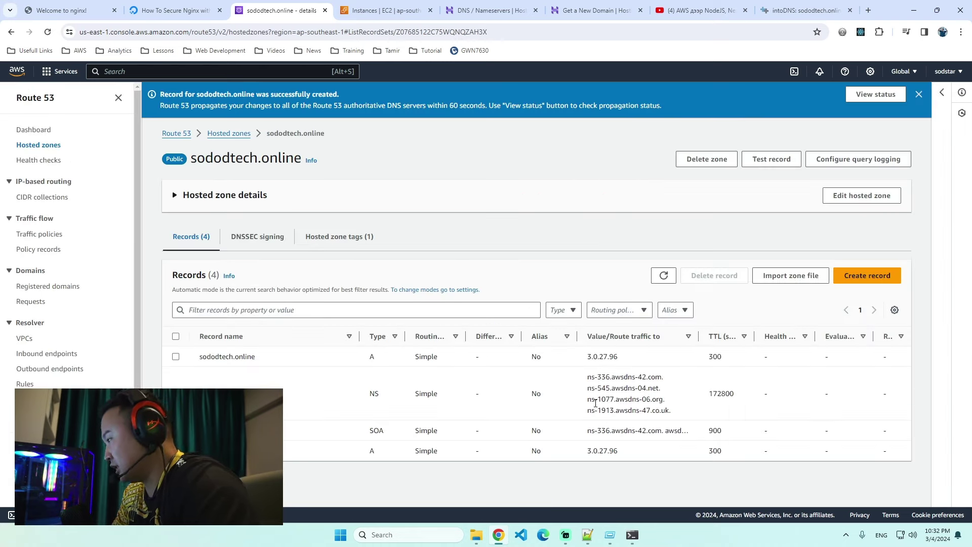
pyautogui.moveTo(587, 356); pyautogui.dragTo(649, 361)
pyautogui.hotkey('ctrl', 'c')
pyautogui.click(647, 368)
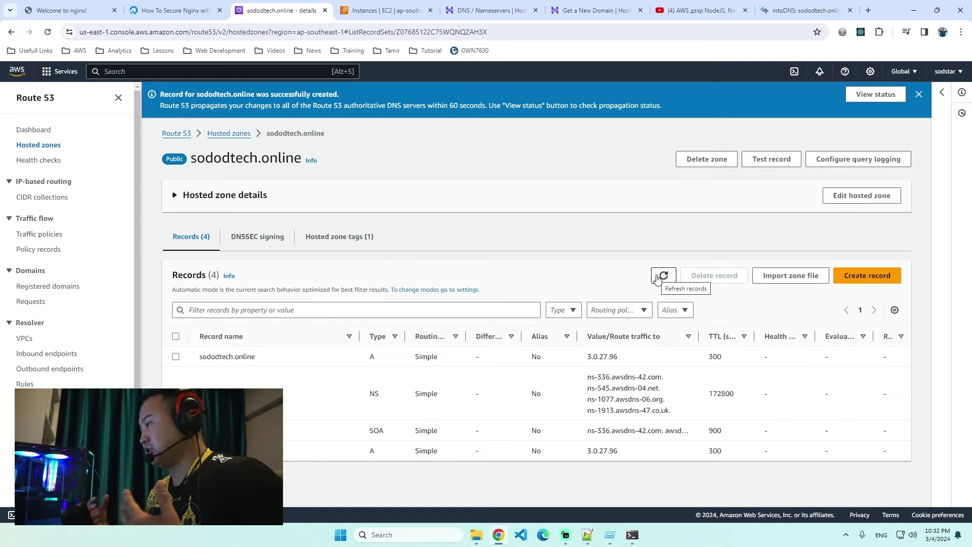
# Switch to the terminal, reconnect to the EC2 server over SSH with youtube.pem, and list the home directory.
pyautogui.click(632, 535)
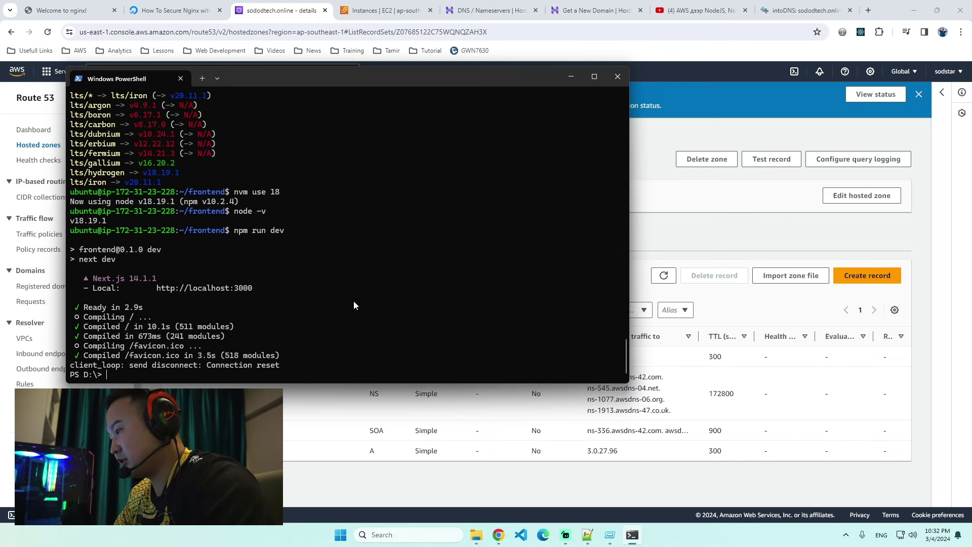
pyautogui.press('Up')
pyautogui.press('Return')
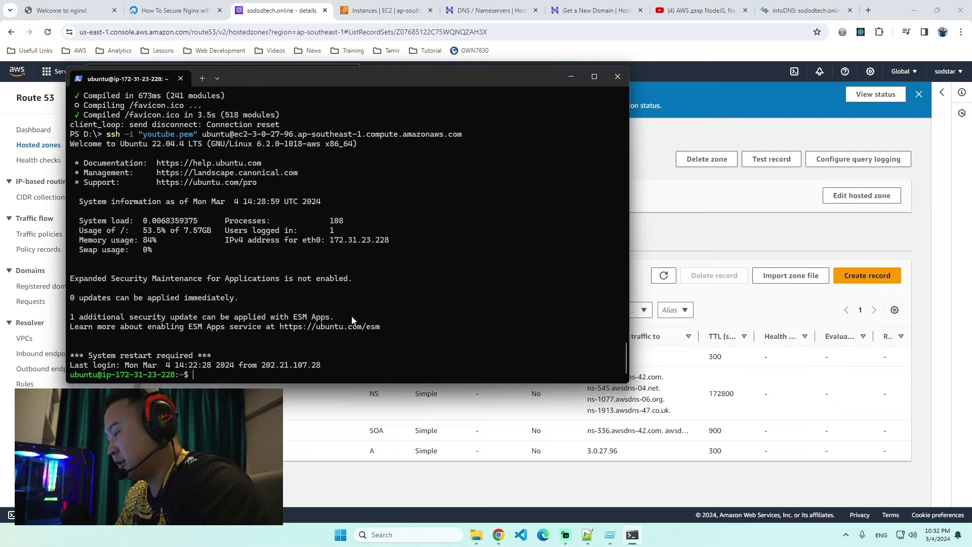
pyautogui.write('l;s')
pyautogui.press('Return')
pyautogui.write('ls')
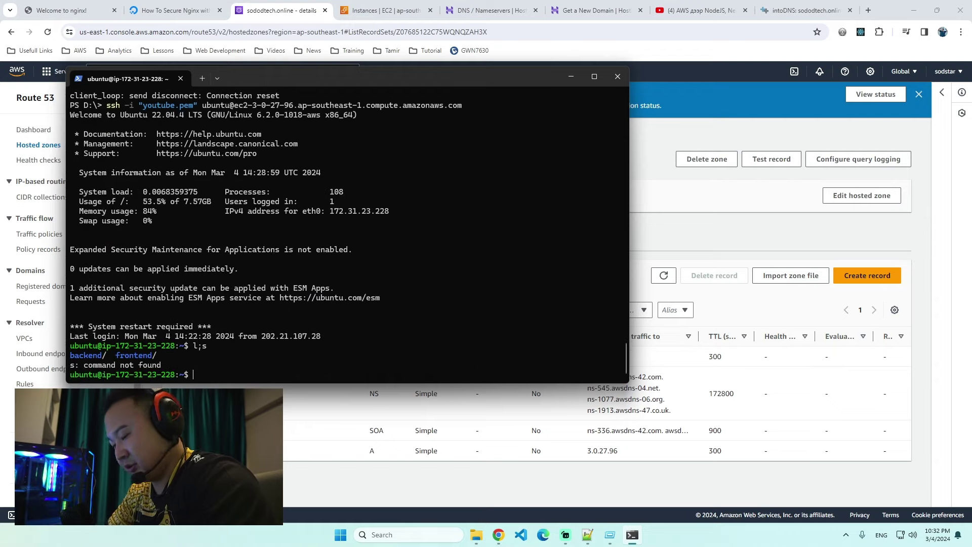
pyautogui.press('Return')
# Return to Route 53 and create an A record named api in the sododtech.online zone with value 3.0.27.96.
pyautogui.click(774, 251)
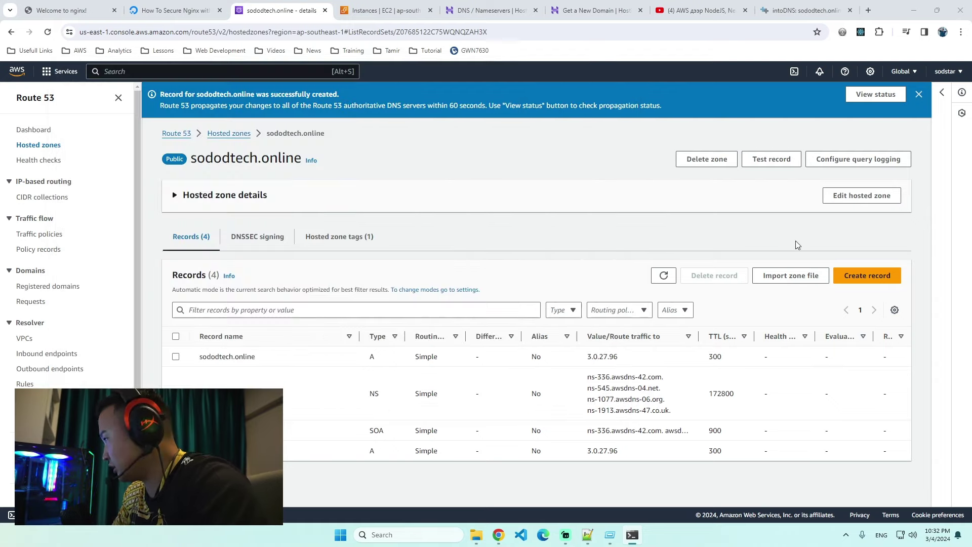
pyautogui.click(870, 275)
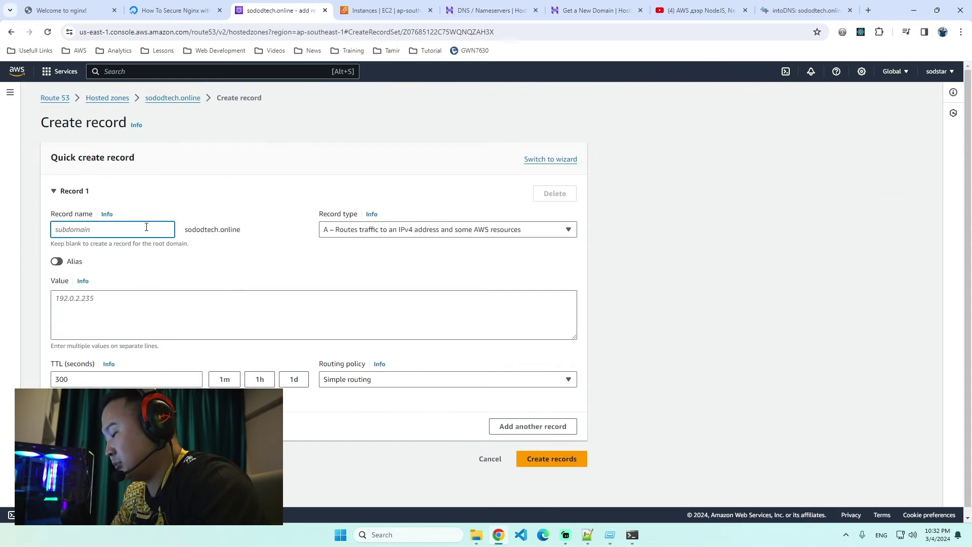
pyautogui.write('api')
pyautogui.moveTo(188, 225); pyautogui.dragTo(253, 233)
pyautogui.click(175, 299)
pyautogui.hotkey('ctrl', 'v')
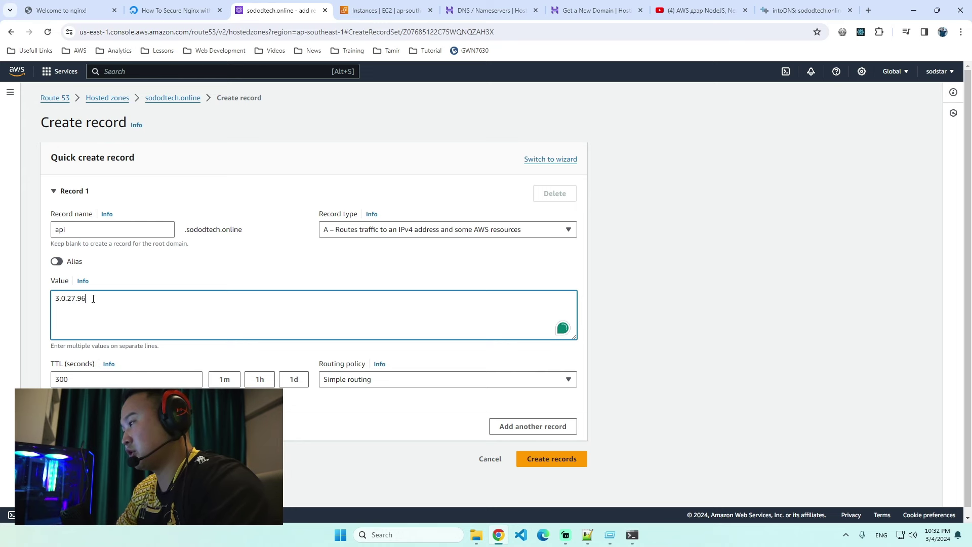
pyautogui.click(553, 459)
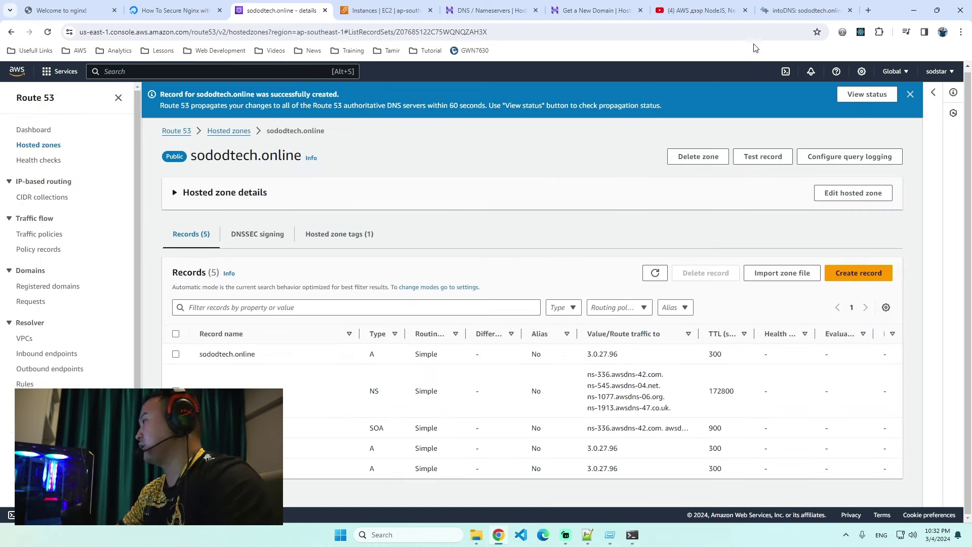
# Rerun the intoDNS report for sododtech.online and open the domain in a new tab to check which page it serves.
pyautogui.click(797, 11)
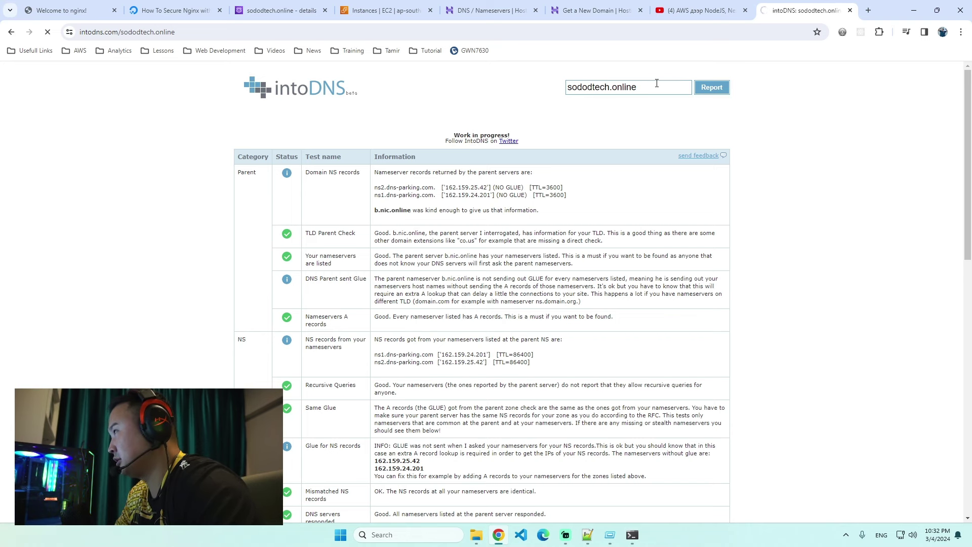
pyautogui.click(720, 87)
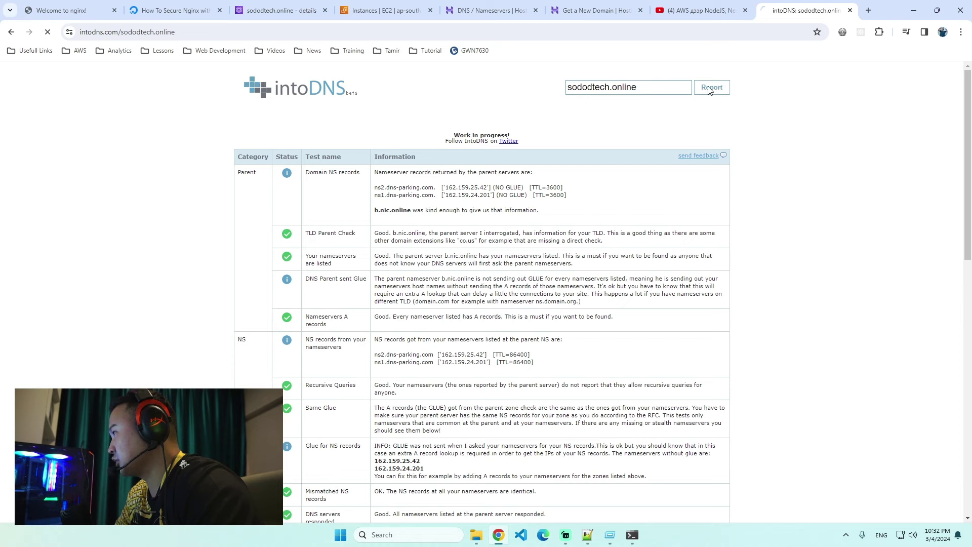
pyautogui.moveTo(675, 89); pyautogui.dragTo(522, 91)
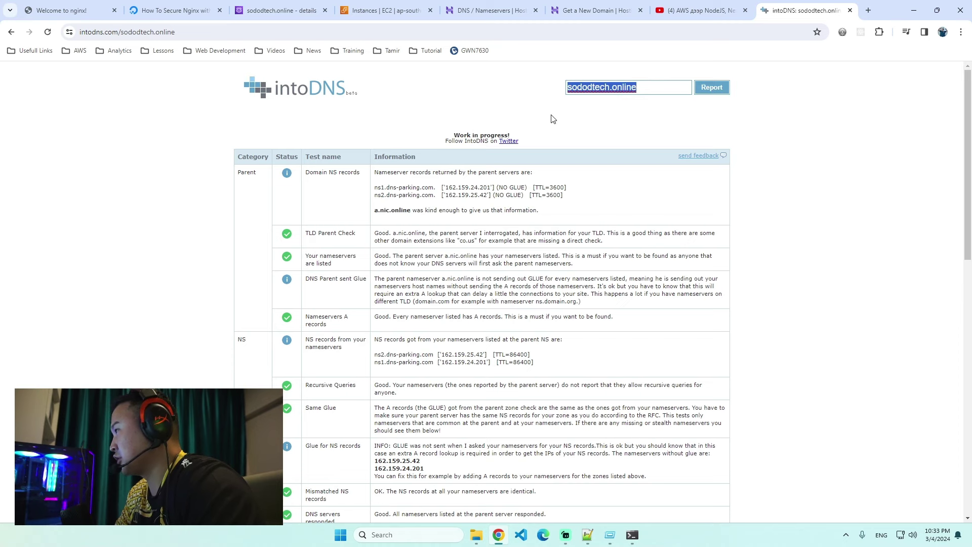
pyautogui.hotkey('ctrl', 'c')
pyautogui.hotkey('ctrl', 't')
pyautogui.hotkey('ctrl', 'v')
pyautogui.press('Return')
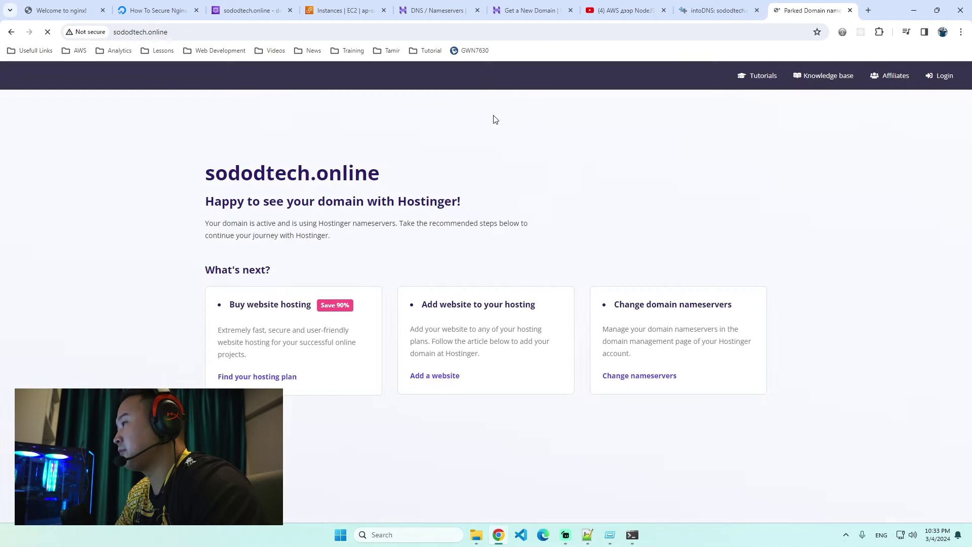
pyautogui.moveTo(206, 170); pyautogui.dragTo(498, 193)
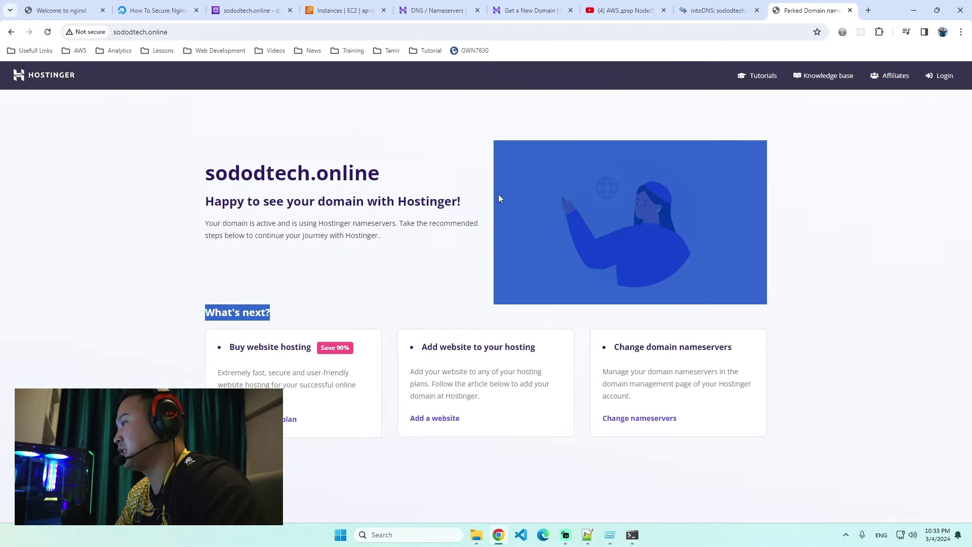
pyautogui.click(310, 164)
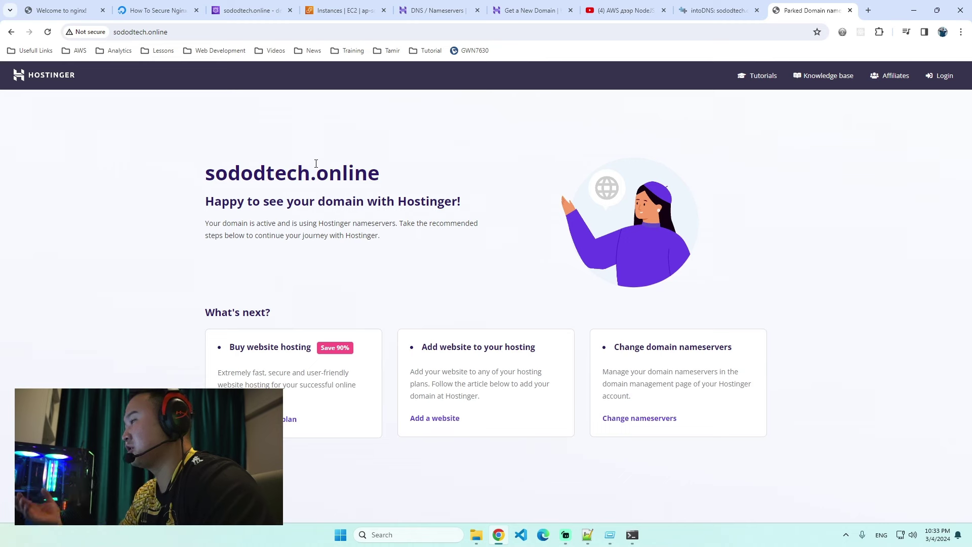
# Review the nginx welcome page served at 3.0.27.96 and enter sododtech.online as that tab's address without loading it.
pyautogui.click(61, 10)
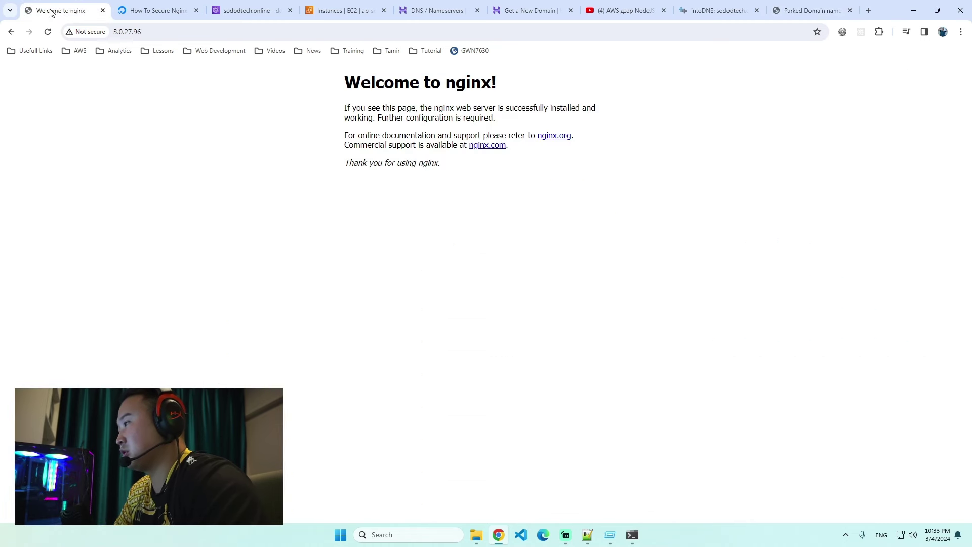
pyautogui.click(158, 29)
pyautogui.press('Escape')
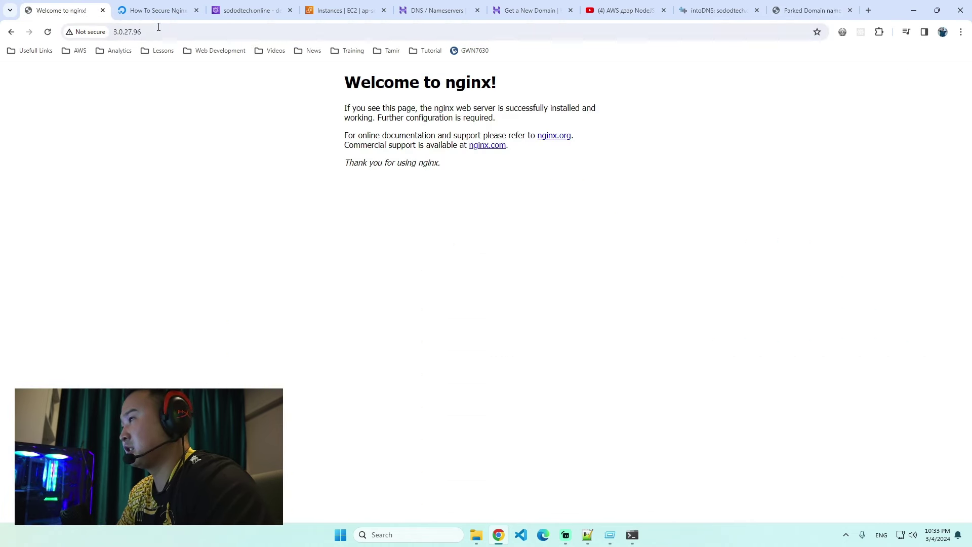
pyautogui.moveTo(330, 99); pyautogui.dragTo(783, 189)
pyautogui.click(633, 212)
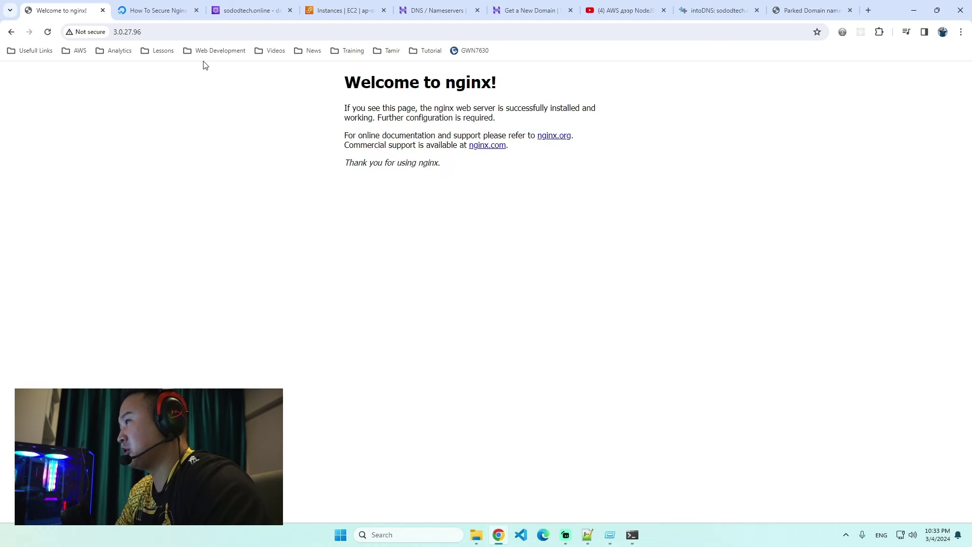
pyautogui.click(162, 29)
pyautogui.hotkey('ctrl', 'v')
pyautogui.press('Escape')
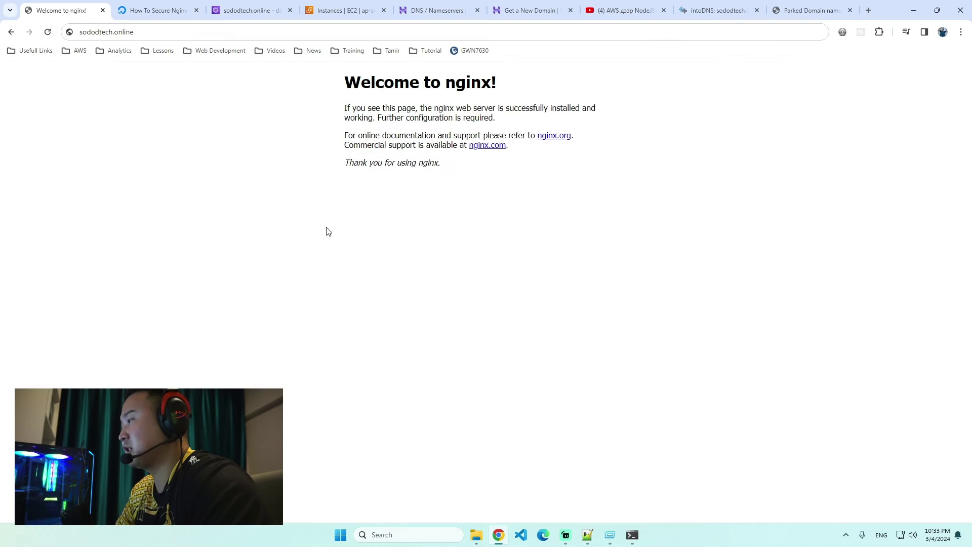
pyautogui.hotkey('ctrl', 't')
pyautogui.hotkey('ctrl', 'v')
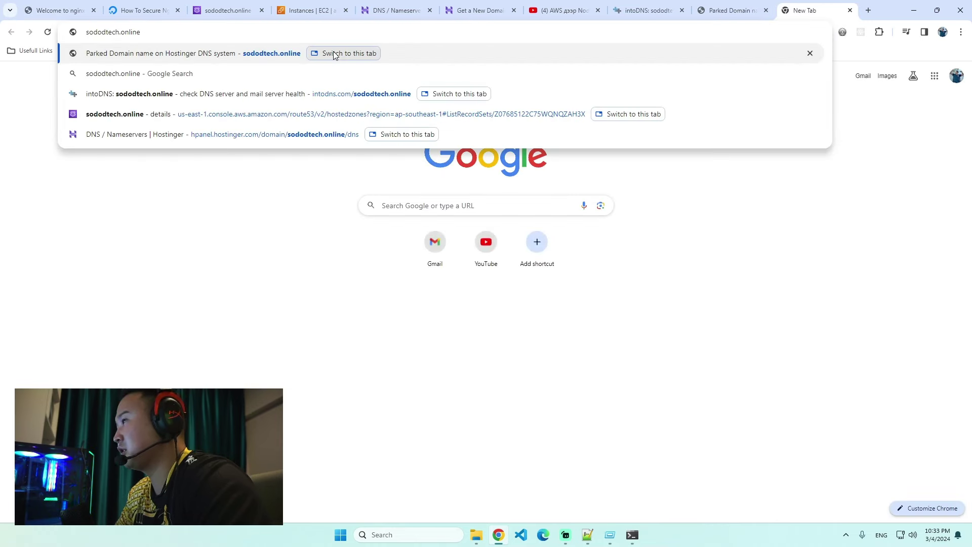
pyautogui.doubleClick(129, 32)
pyautogui.write('mn')
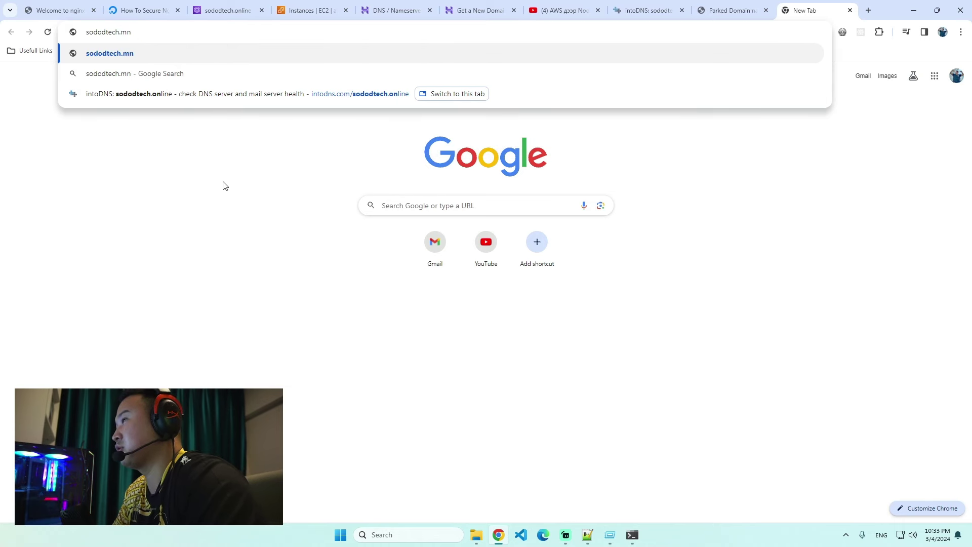
pyautogui.press('Escape')
# Load sododtech.online in the tab holding the nginx welcome page.
pyautogui.click(60, 10)
pyautogui.click(213, 32)
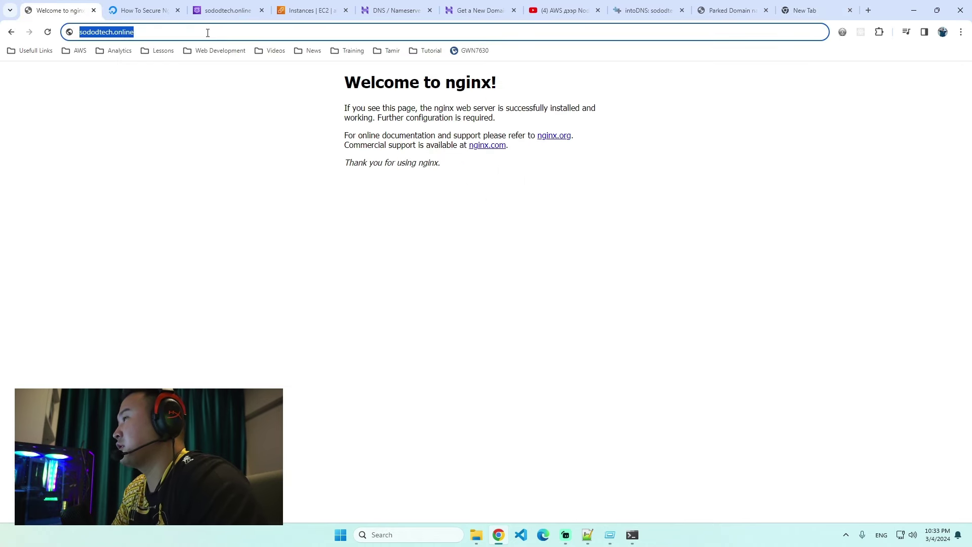
pyautogui.press('Return')
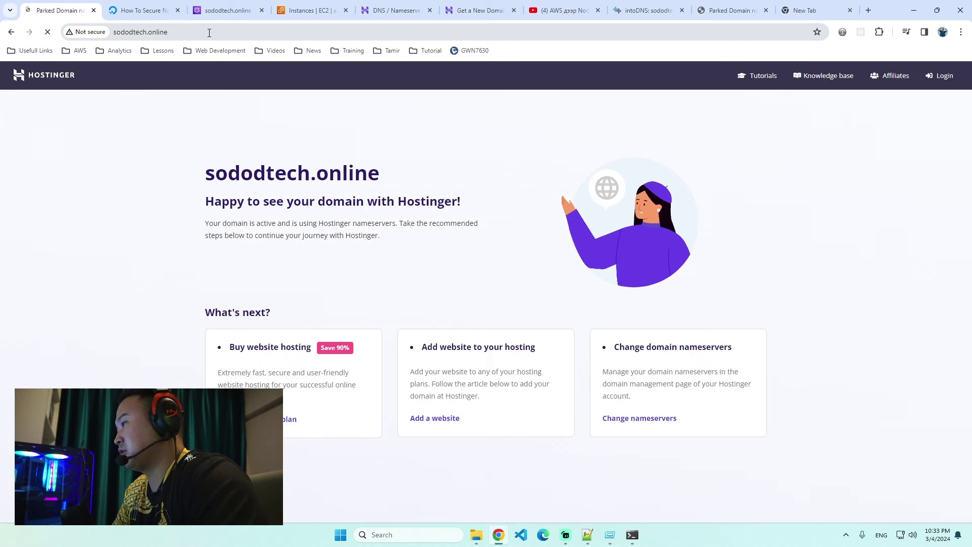
# Return the first tab to the page at 3.0.27.96 and compare it with the page in the sododtech.online tab.
pyautogui.click(11, 31)
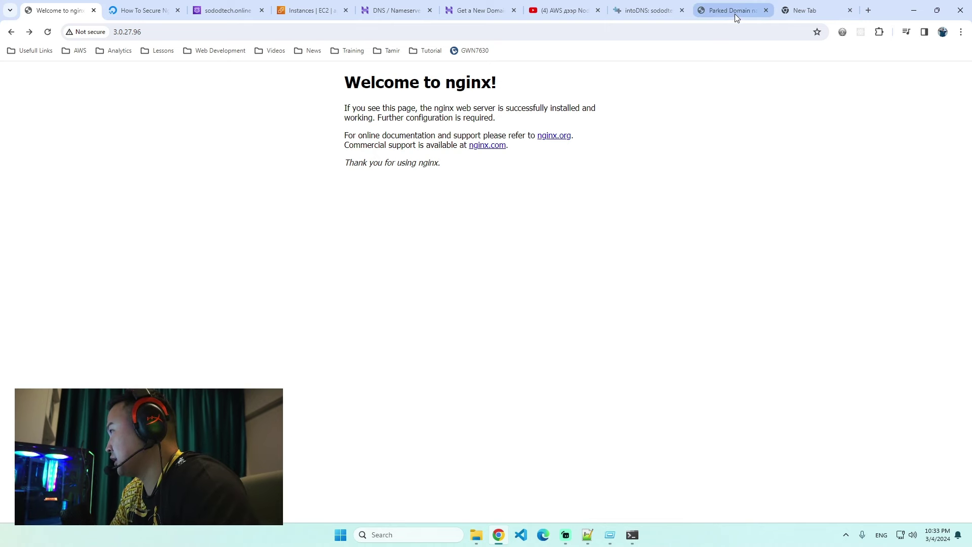
pyautogui.moveTo(734, 15)
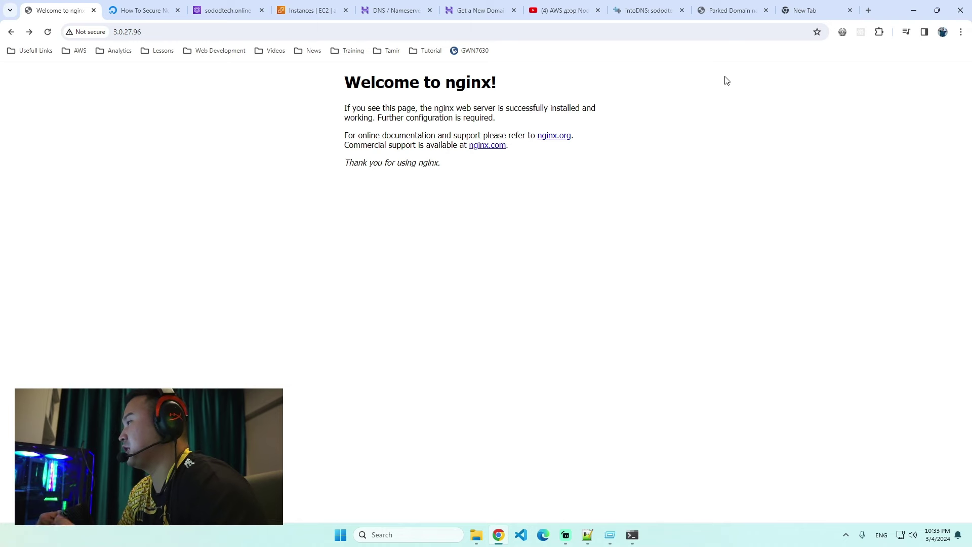
pyautogui.click(738, 13)
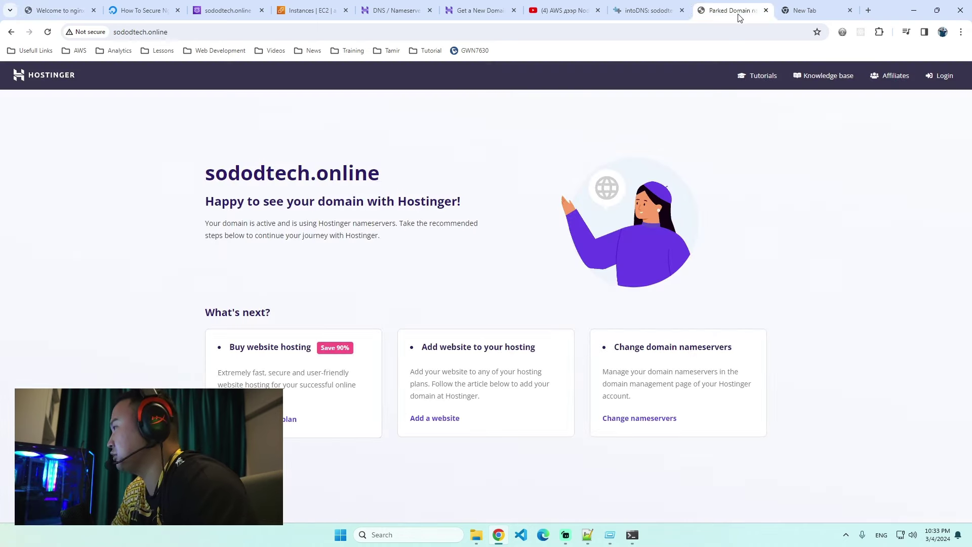
# Rerun the intoDNS report for sododtech.online to recheck its nameserver records.
pyautogui.click(814, 15)
pyautogui.click(639, 10)
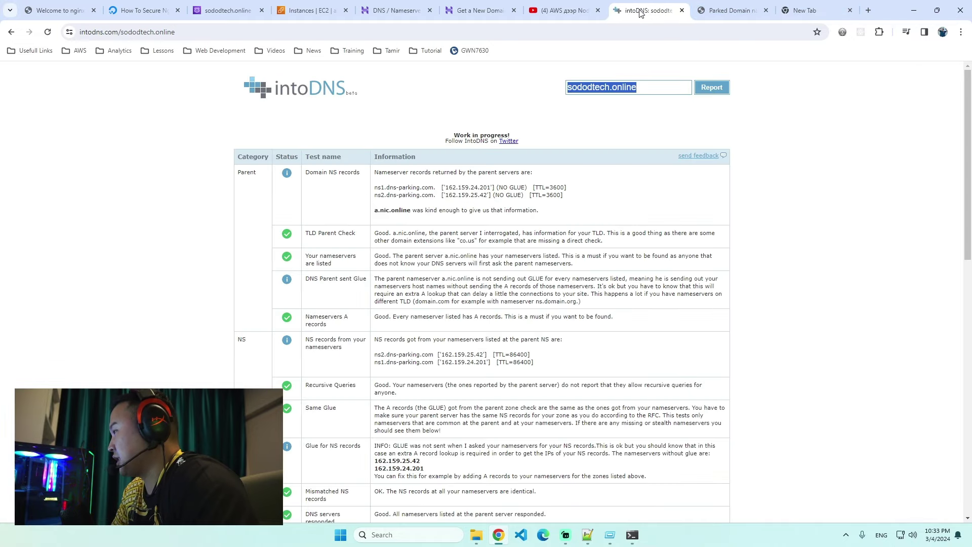
pyautogui.click(703, 89)
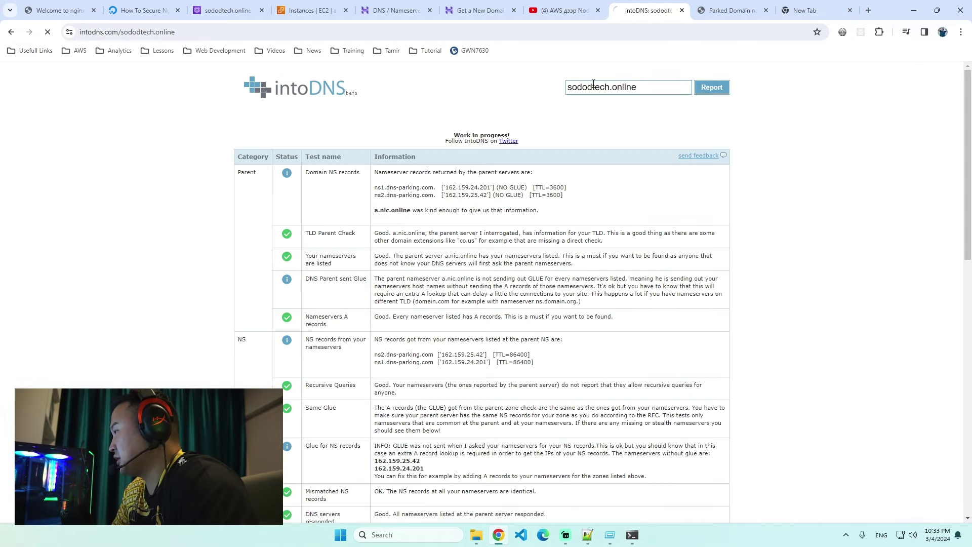
pyautogui.click(725, 93)
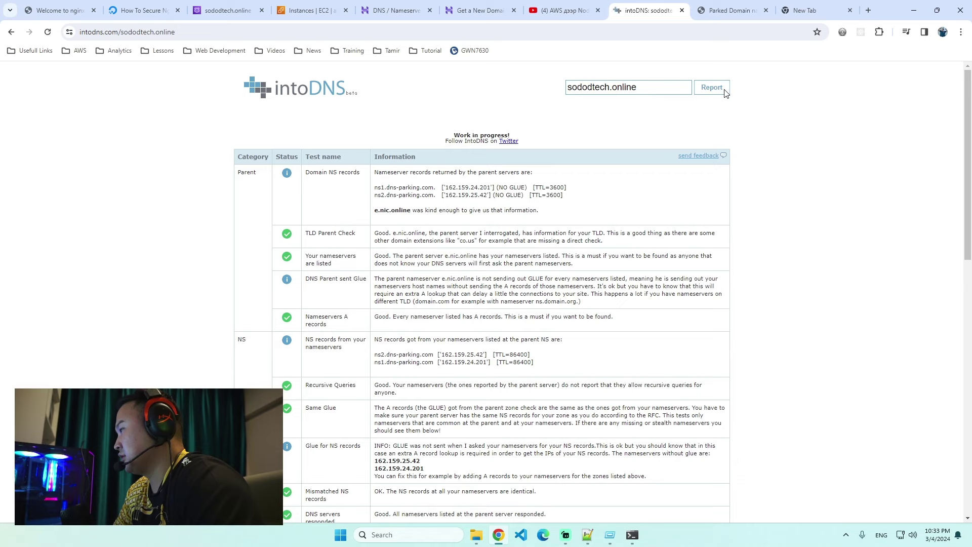
# Open whatsmydns.net in a new tab and check the worldwide propagation of sododtech.online's A record.
pyautogui.hotkey('ctrl', 't')
pyautogui.write('whats')
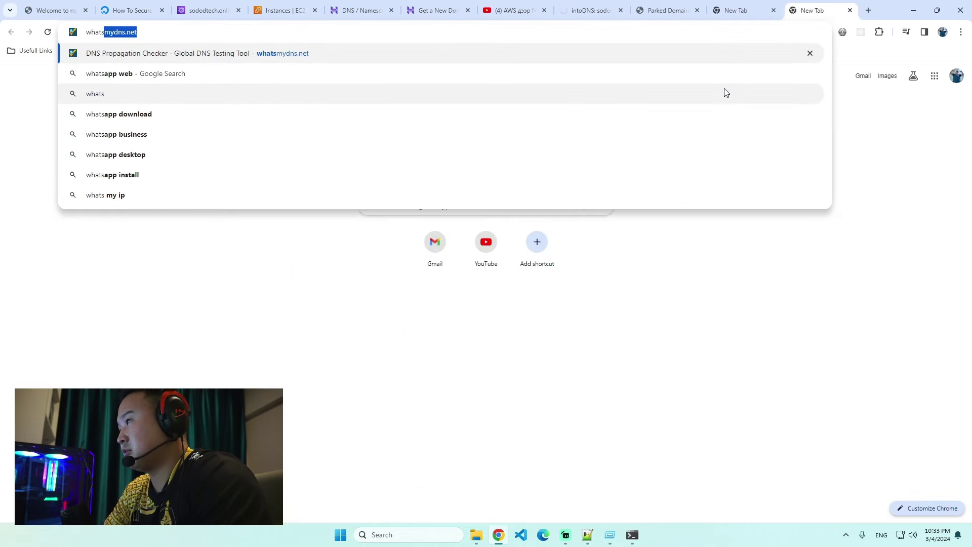
pyautogui.press('Return')
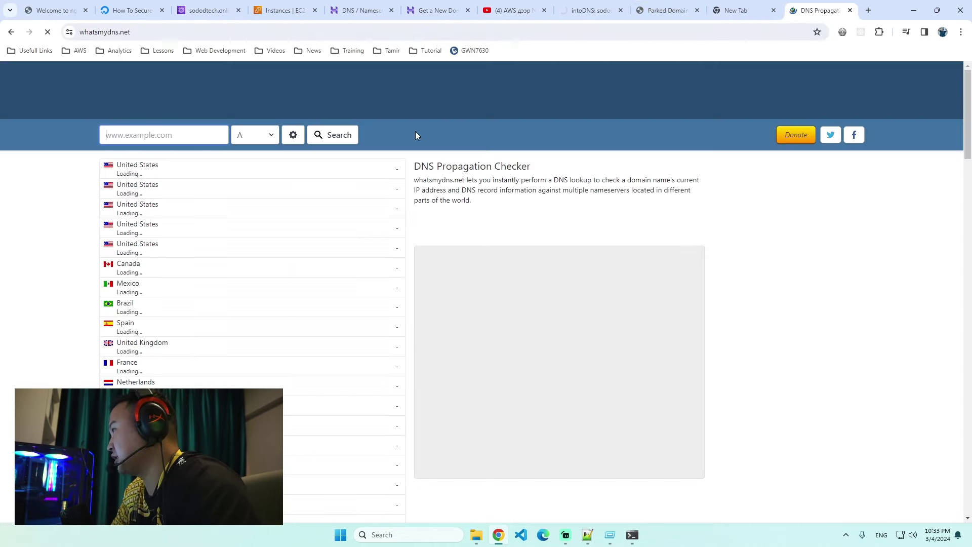
pyautogui.click(180, 135)
pyautogui.hotkey('ctrl', 'v')
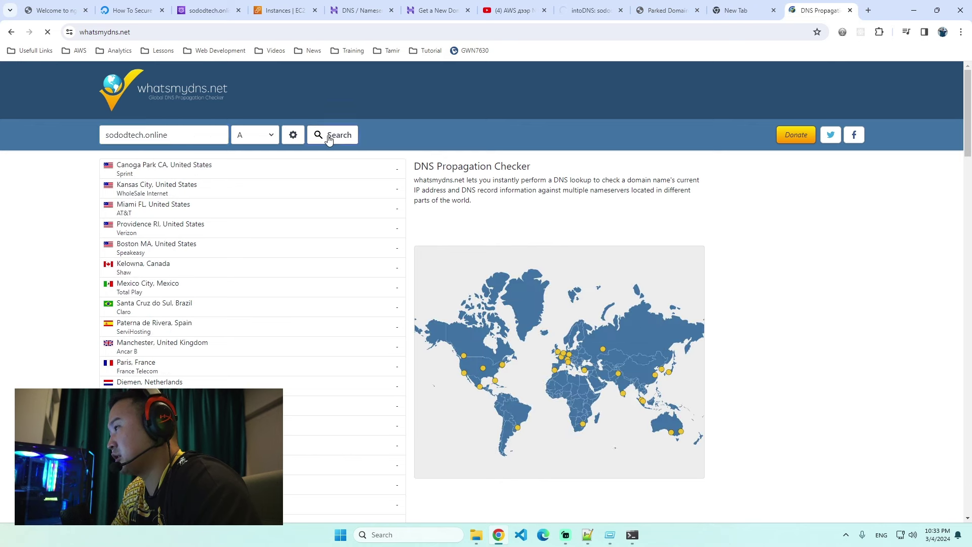
pyautogui.click(335, 135)
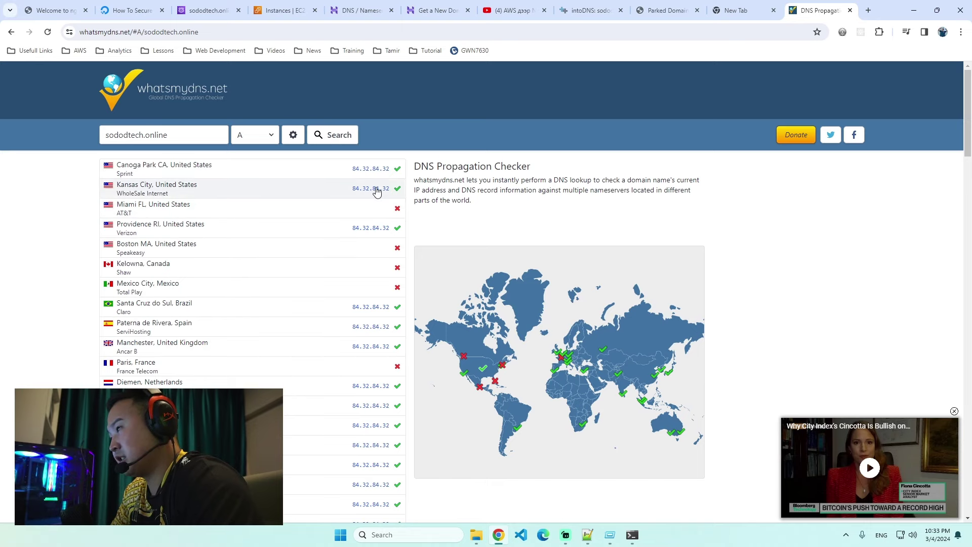
pyautogui.scroll(-12, 376, 191)
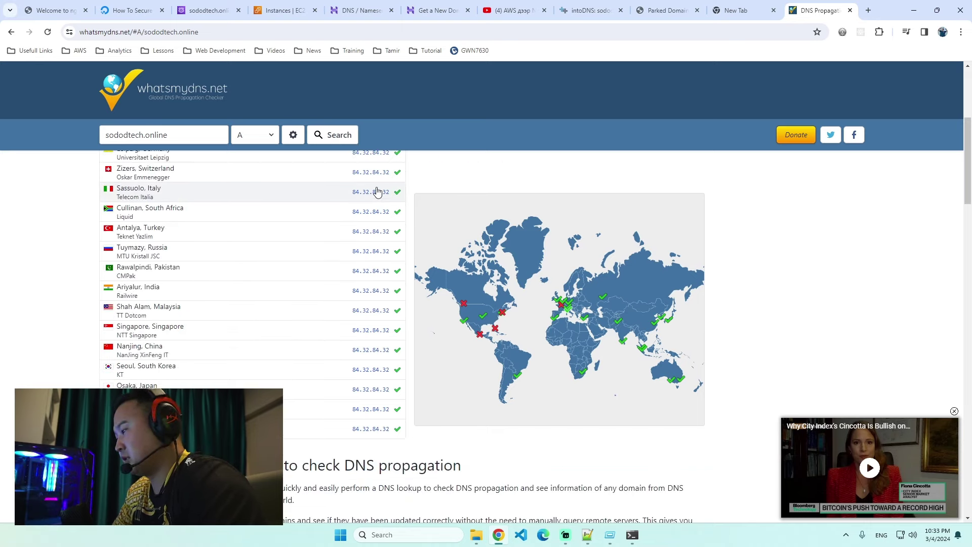
pyautogui.scroll(12, 377, 195)
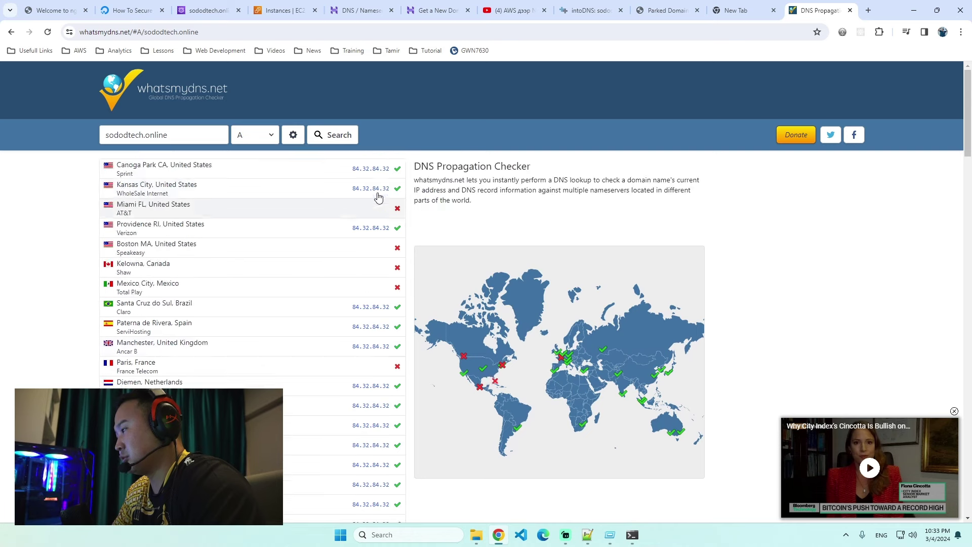
# Switch the whatsmydns.net lookup for sododtech.online to NS records and review the results by location.
pyautogui.click(254, 136)
pyautogui.click(256, 196)
pyautogui.click(338, 135)
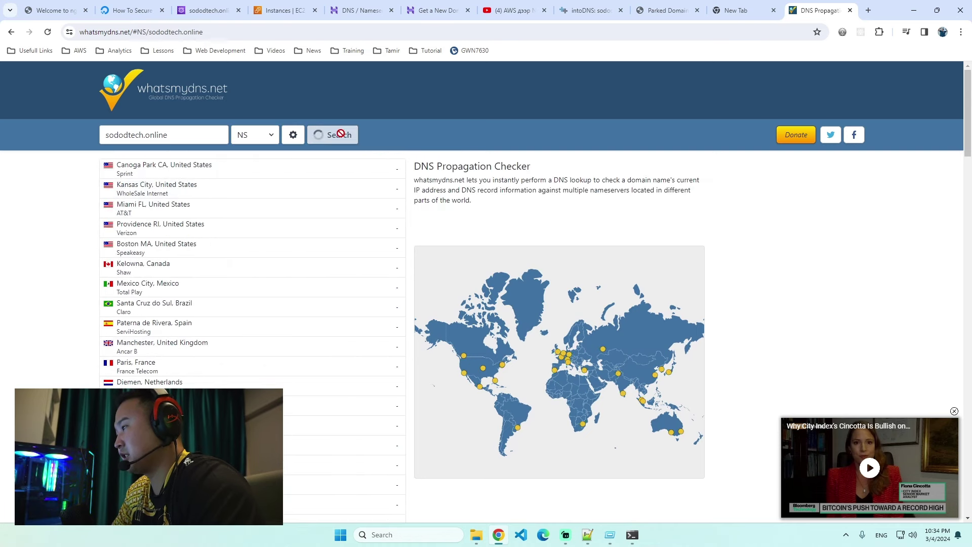
pyautogui.scroll(-9, 349, 174)
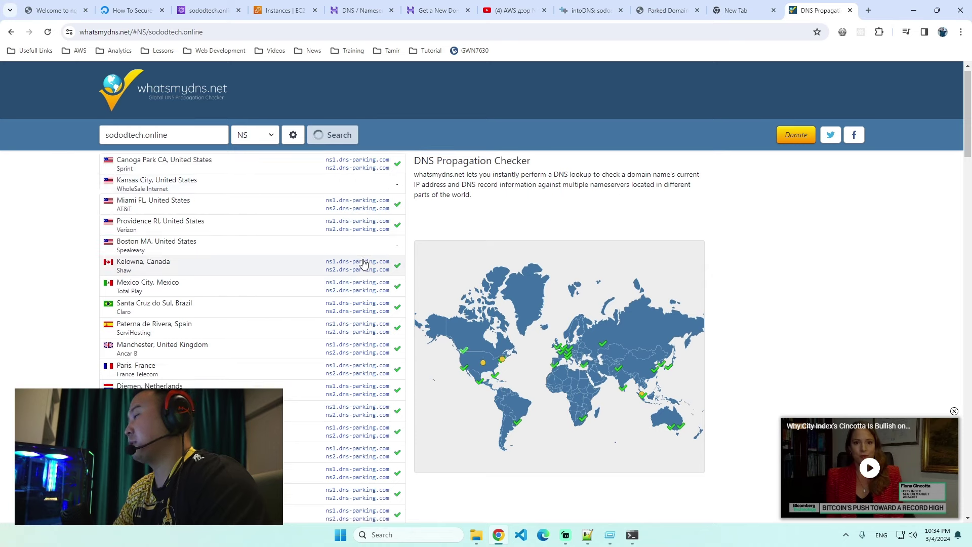
pyautogui.scroll(7, 355, 237)
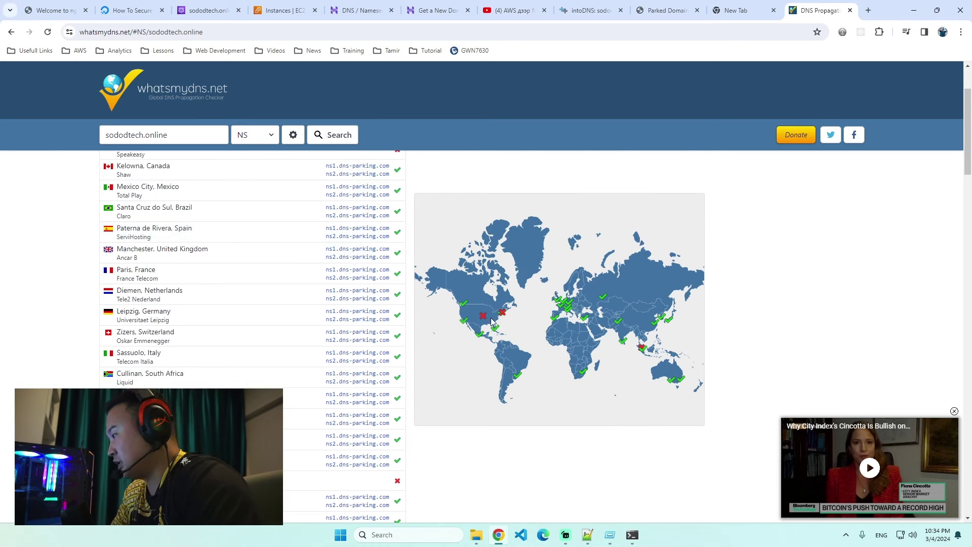
pyautogui.moveTo(510, 314)
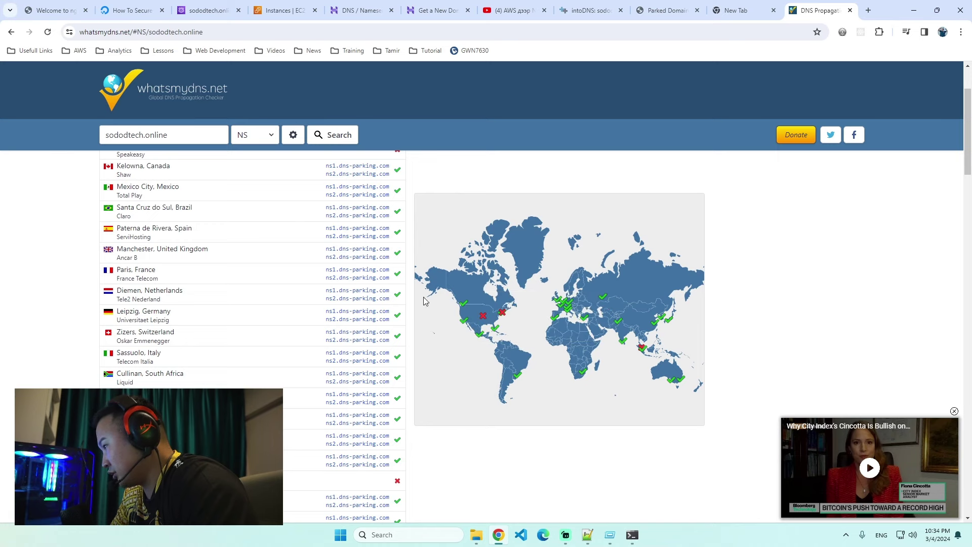
# Repeat the NS propagation lookup for sododtech.online and recheck the nameservers listed for each location.
pyautogui.scroll(2, 356, 253)
pyautogui.click(331, 134)
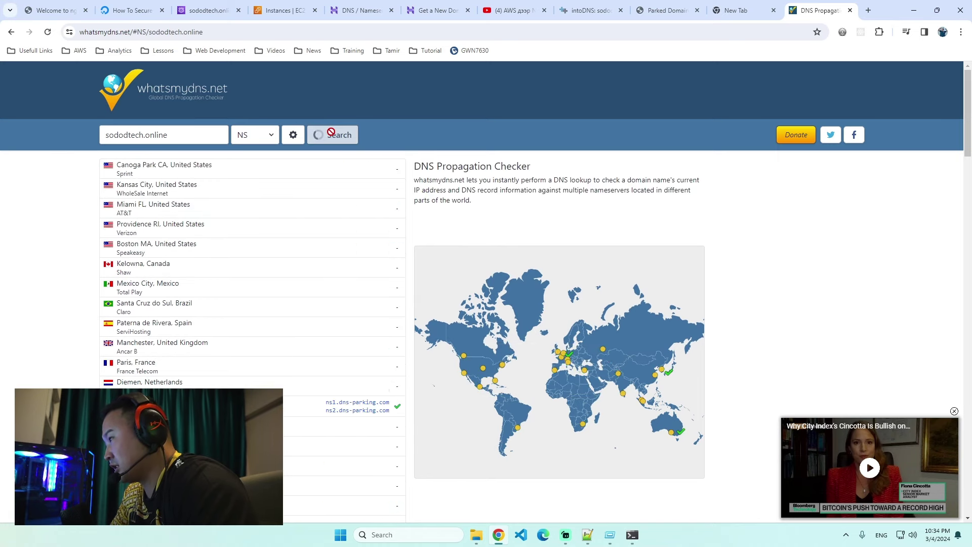
pyautogui.scroll(-5, 427, 202)
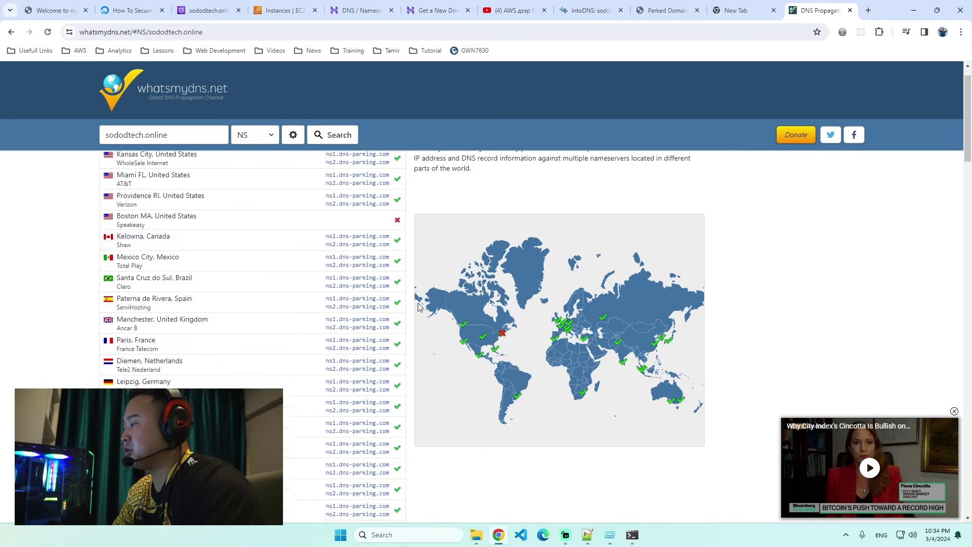
pyautogui.scroll(5, 416, 245)
pyautogui.click(321, 135)
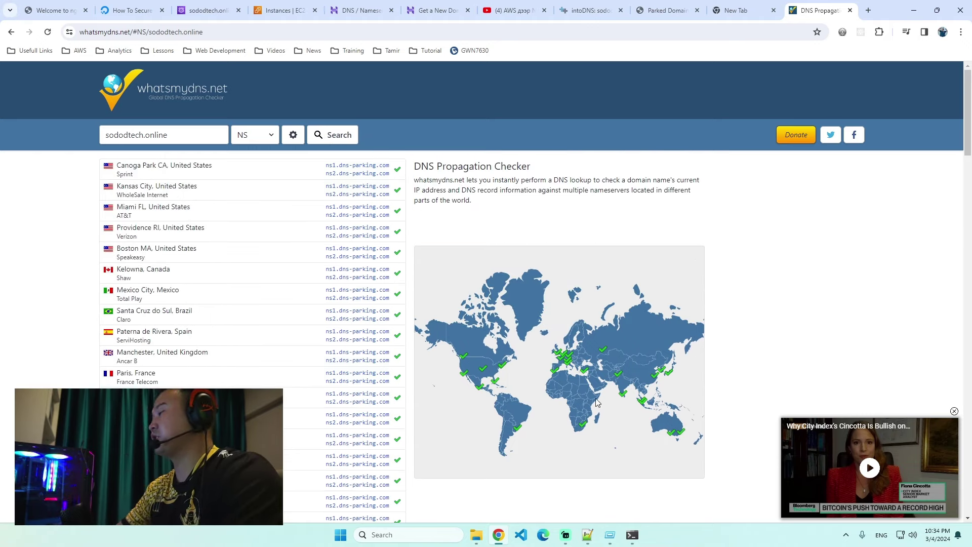
pyautogui.click(326, 135)
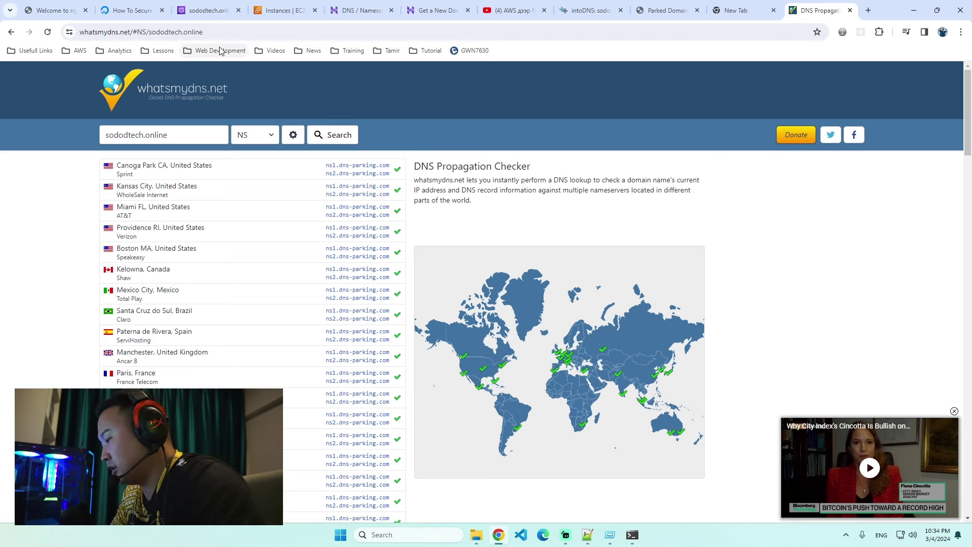
# Go back to the tab at 3.0.27.96, reload it and highlight the heading of the served page.
pyautogui.click(56, 11)
pyautogui.press('F5')
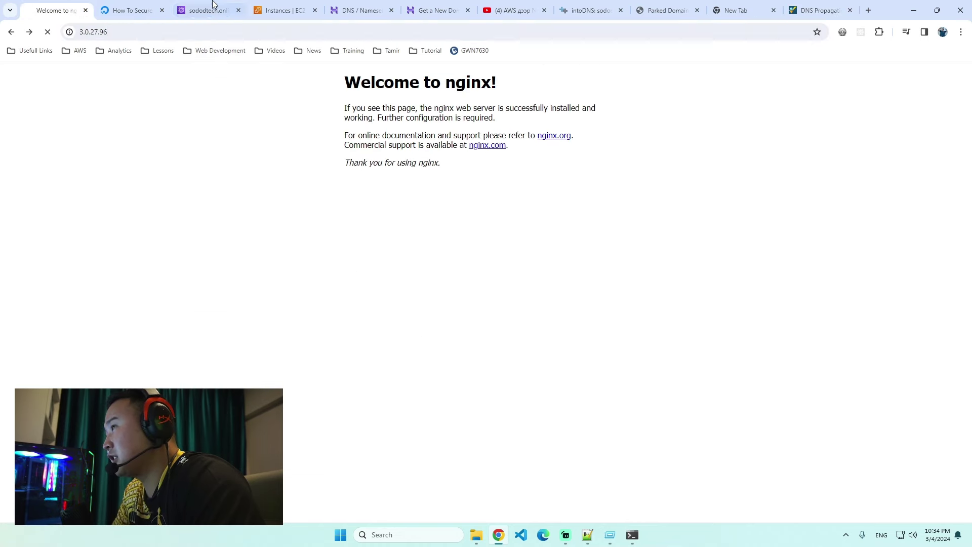
pyautogui.click(197, 31)
pyautogui.tripleClick(353, 90)
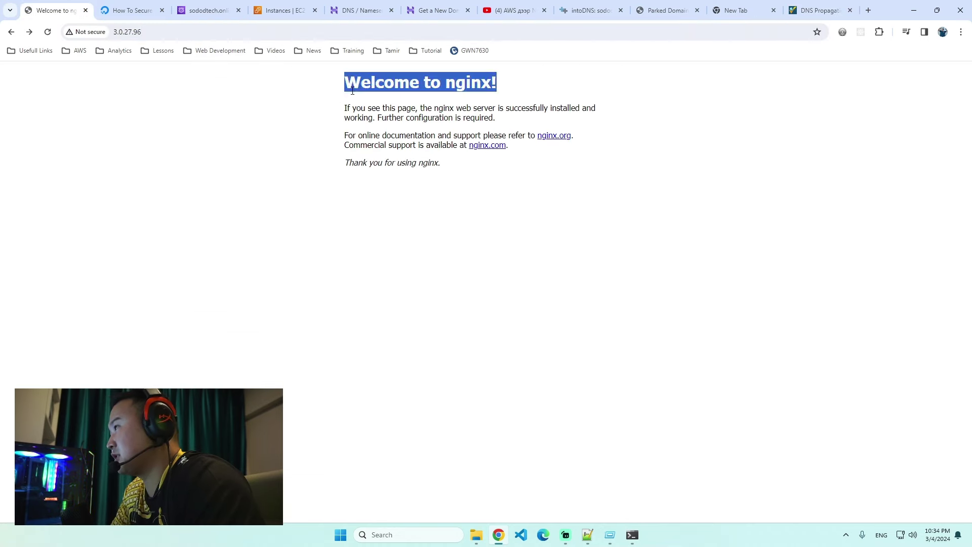